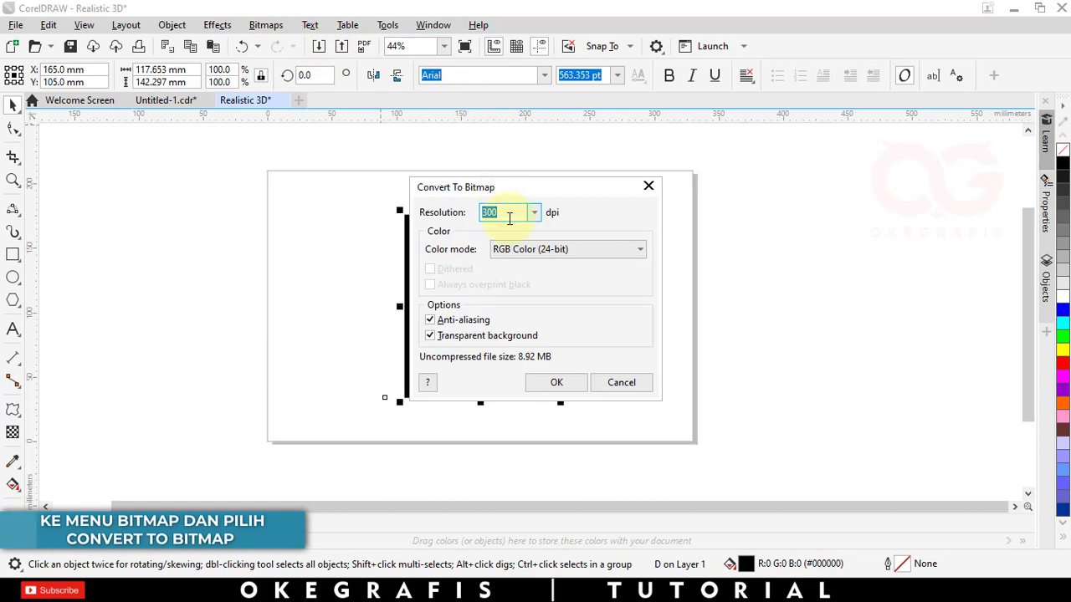
Step: Convert the letter D to a 300 dpi RGB bitmap, then trace its centerline as a line drawing with the original deleted
{"action": "left_click", "coordinate": [549, 387]}
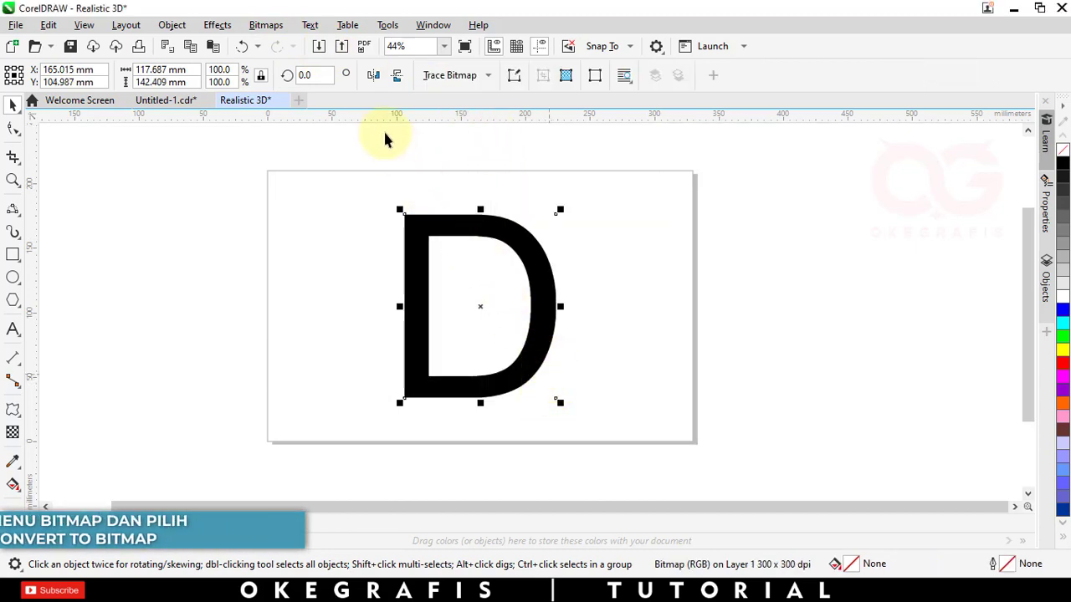
{"action": "left_click", "coordinate": [266, 25]}
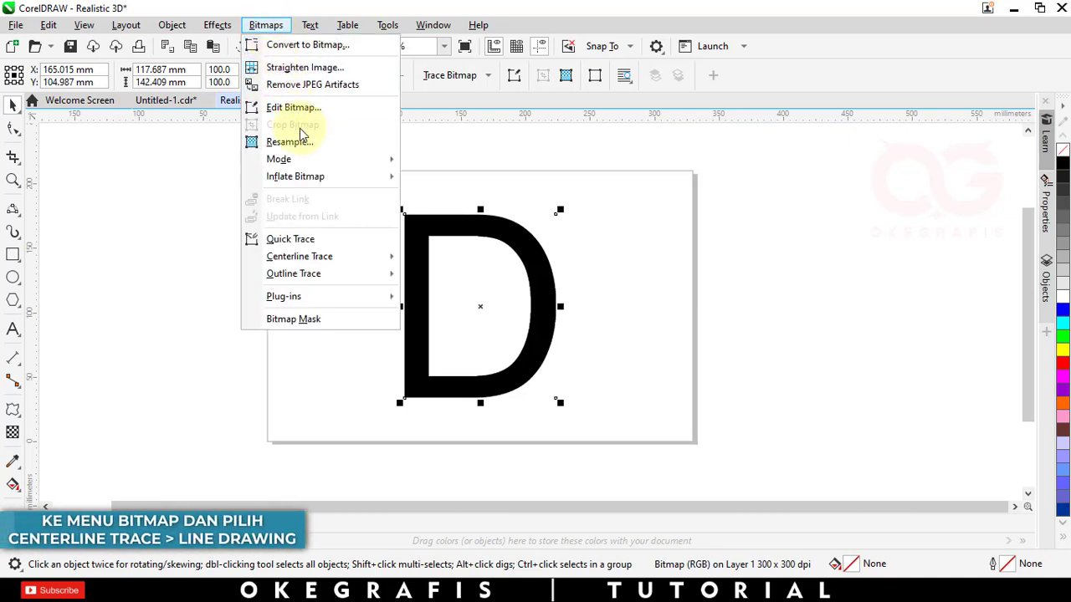
{"action": "mouse_move", "coordinate": [333, 276]}
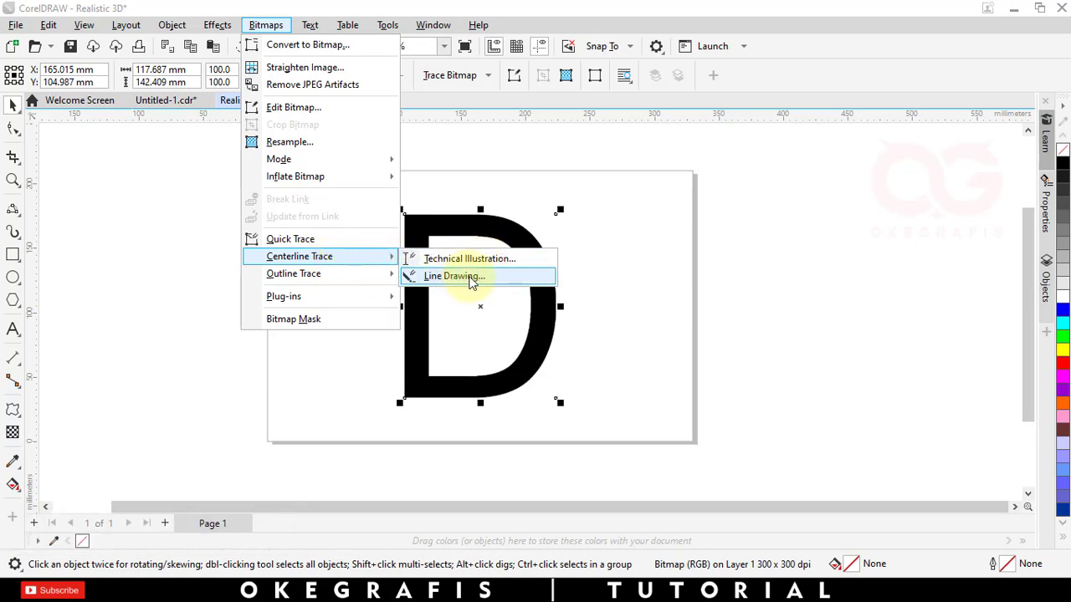
{"action": "left_click", "coordinate": [469, 277]}
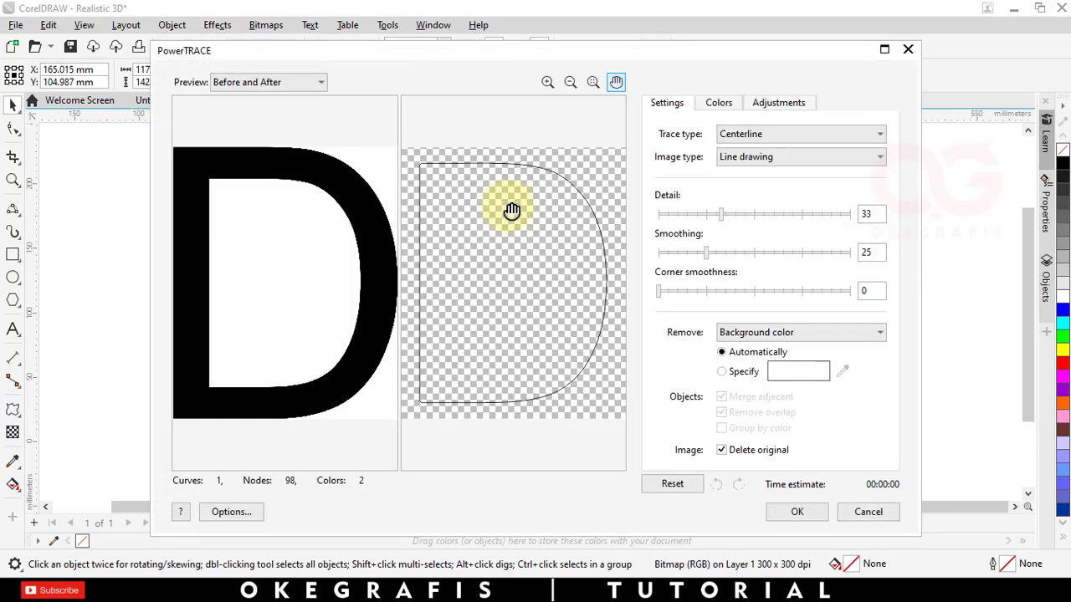
{"action": "left_click", "coordinate": [796, 514]}
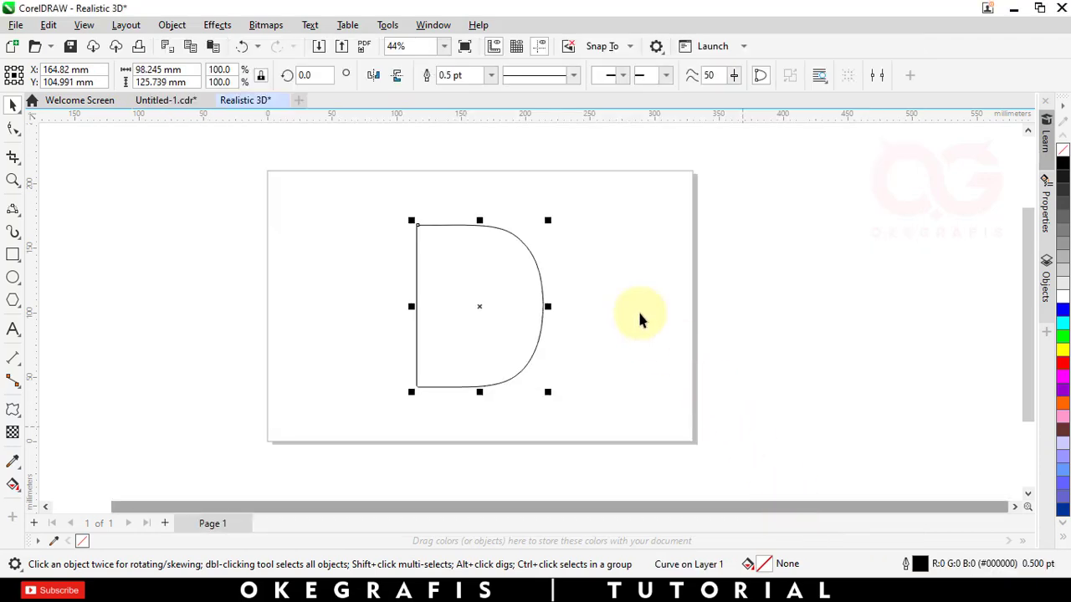
Step: Enlarge the traced D outline proportionally from its center so it nearly fills the page height
{"action": "left_click", "coordinate": [372, 268]}
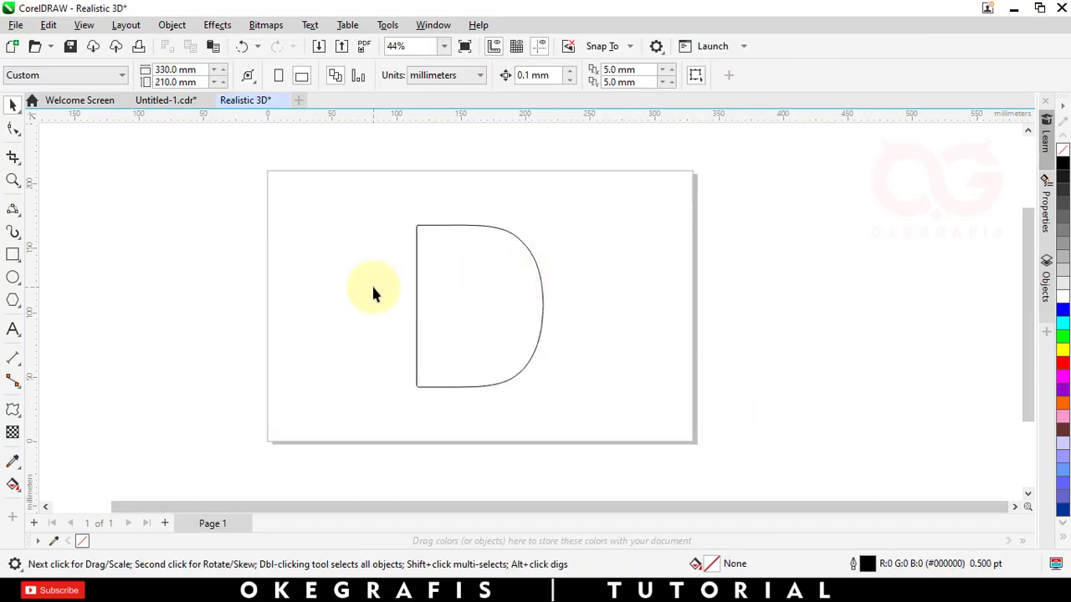
{"action": "left_click", "coordinate": [420, 288]}
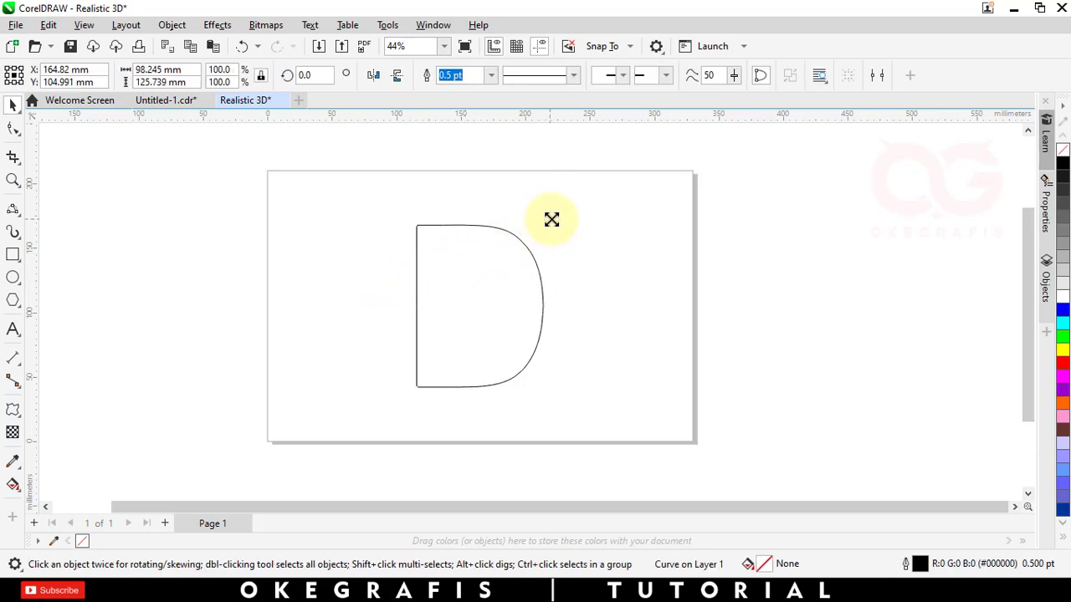
{"action": "left_click_drag", "start_coordinate": [551, 219], "coordinate": [581, 191]}
{"action": "left_click", "coordinate": [244, 252]}
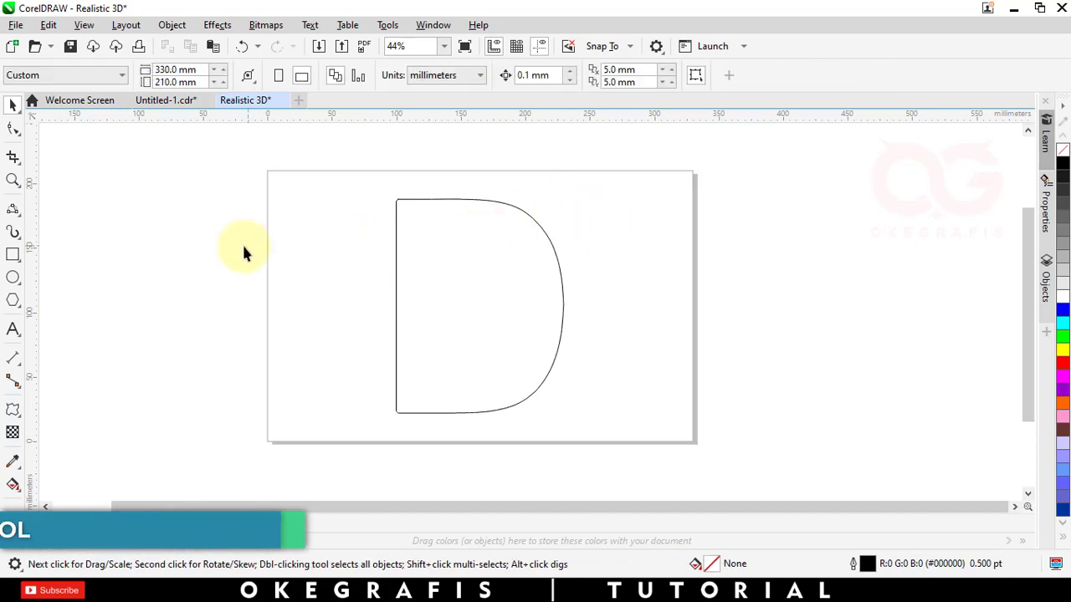
Step: Draw a circle about 52 mm in diameter beside the upper part of the D and nudge it closer to the outline
{"action": "left_click", "coordinate": [12, 278]}
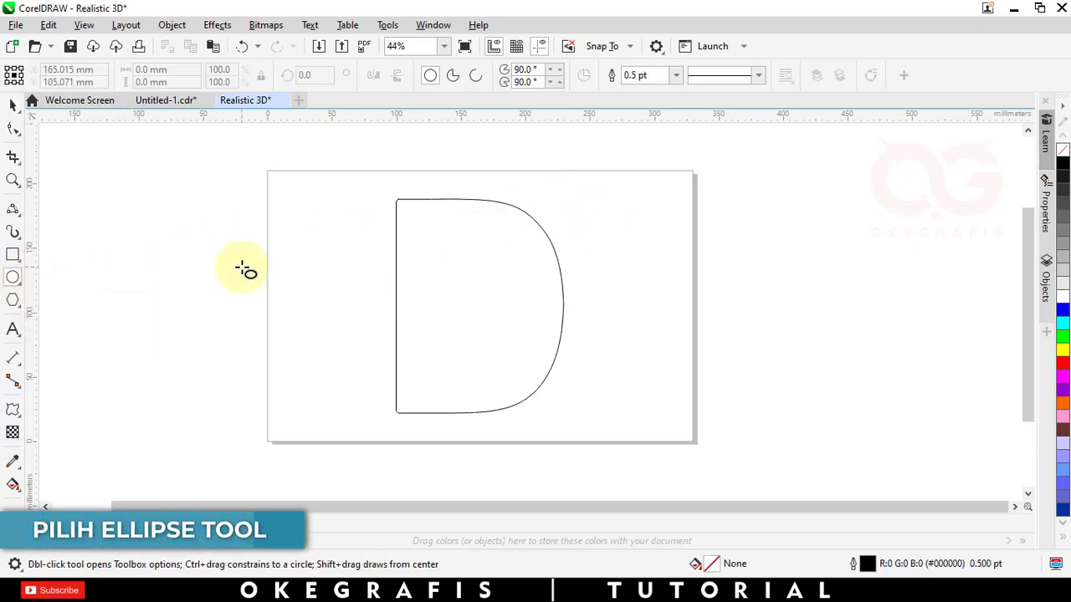
{"action": "left_click_drag", "start_coordinate": [287, 198], "coordinate": [347, 263]}
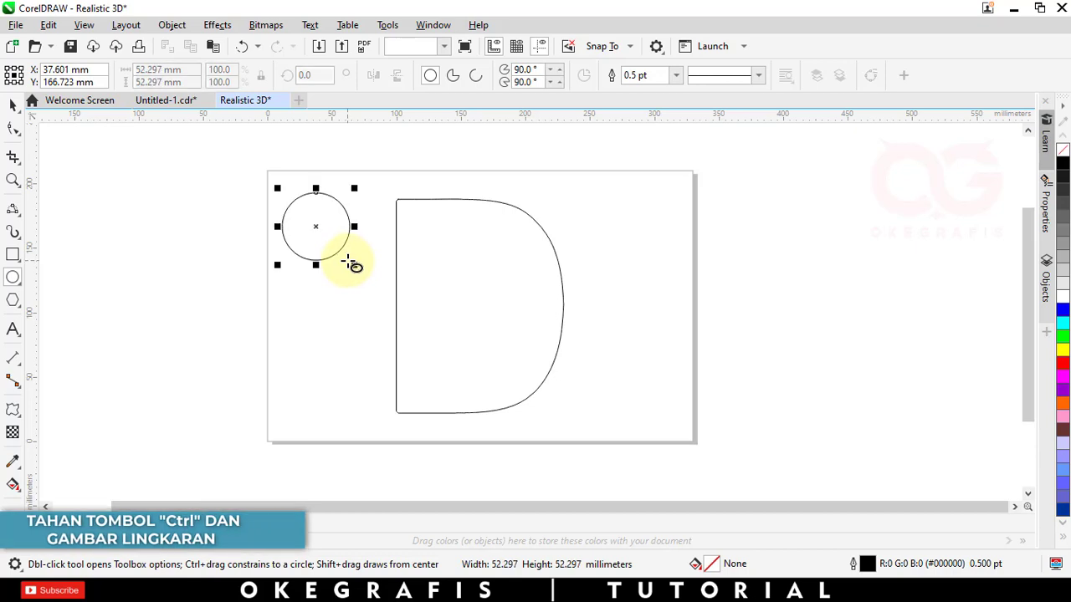
{"action": "left_click", "coordinate": [13, 103]}
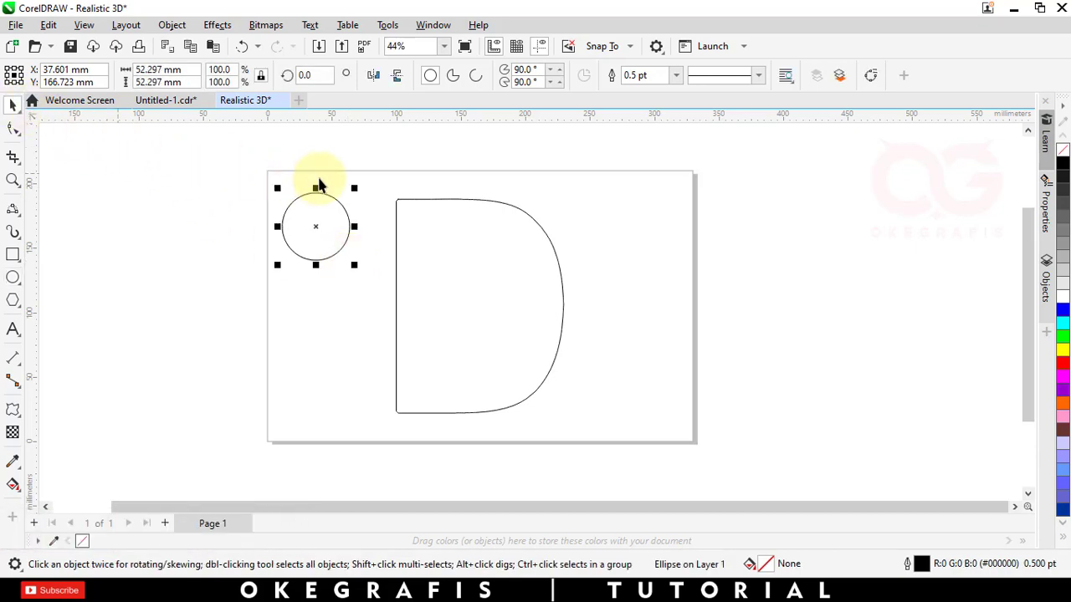
{"action": "left_click", "coordinate": [375, 184]}
{"action": "left_click_drag", "start_coordinate": [332, 220], "coordinate": [342, 214]}
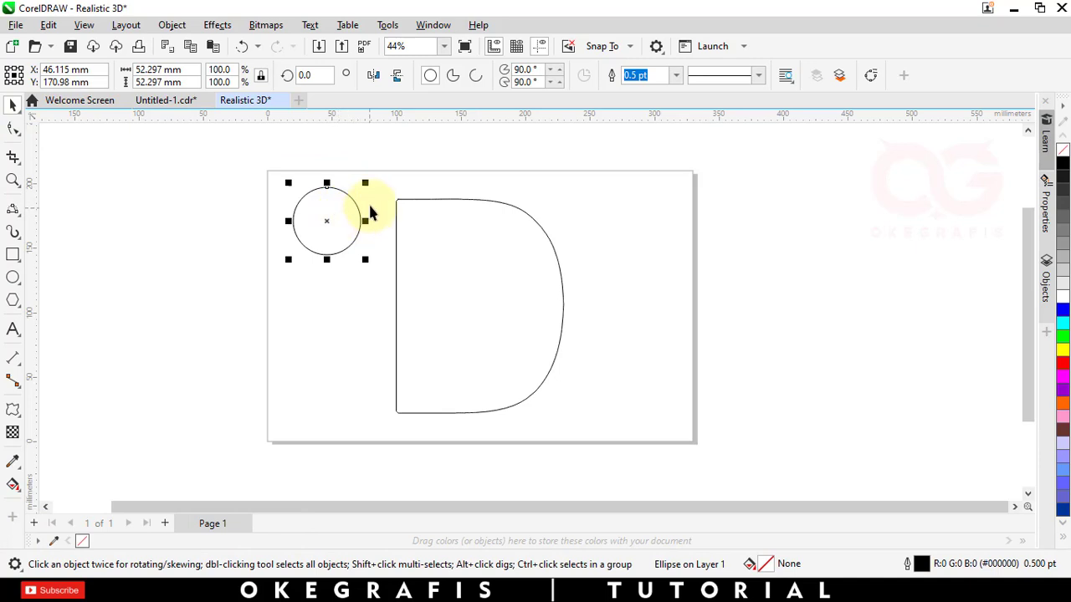
{"action": "left_click", "coordinate": [368, 214]}
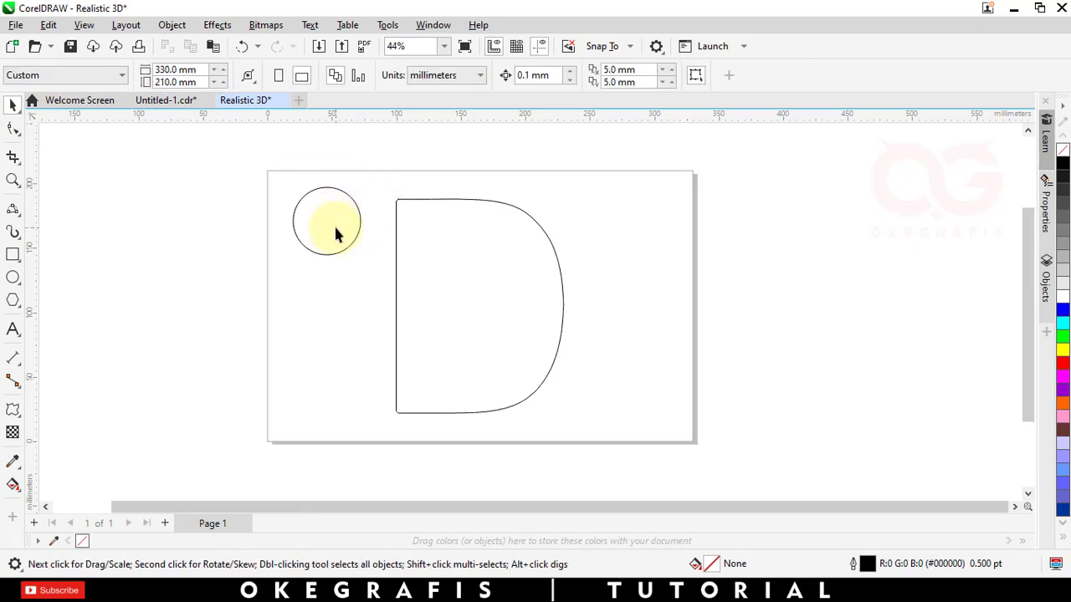
Step: Apply a fountain fill to the circle and set its starting color to bright pink-magenta
{"action": "left_click", "coordinate": [336, 235]}
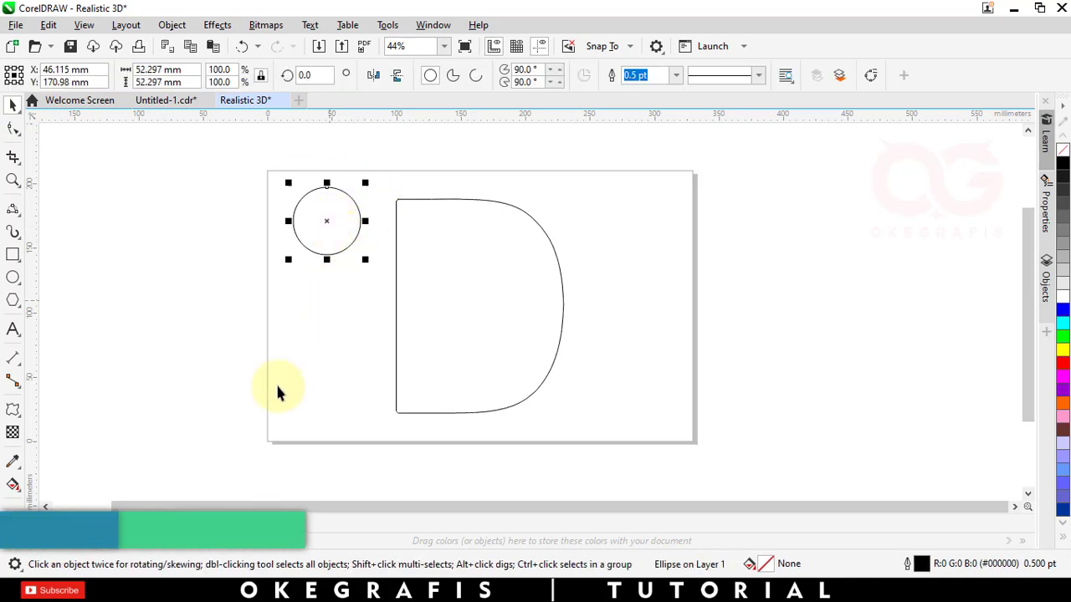
{"action": "left_click", "coordinate": [13, 486]}
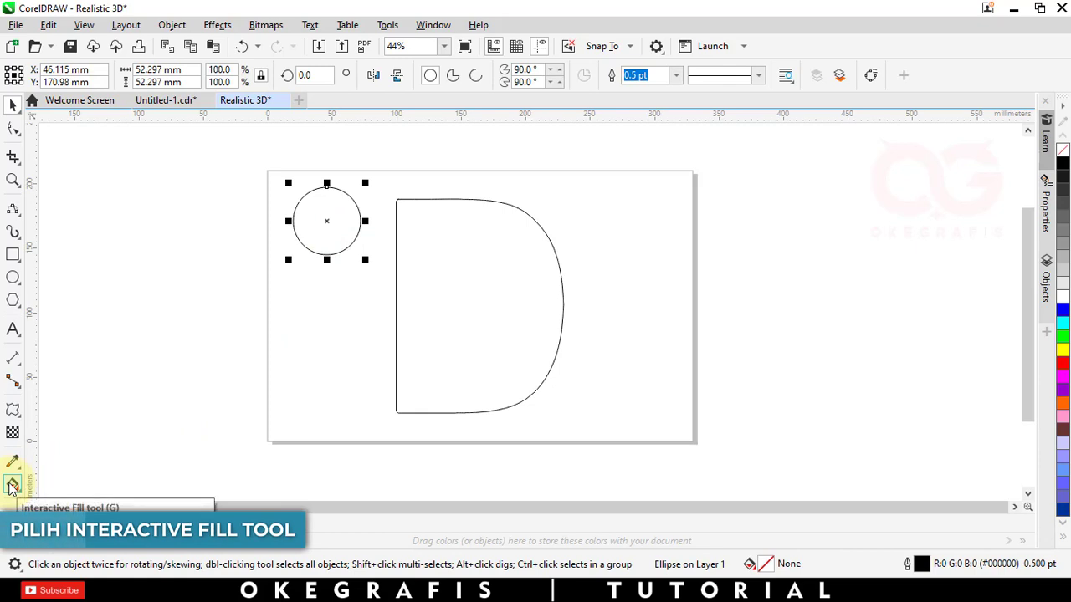
{"action": "left_click", "coordinate": [13, 485]}
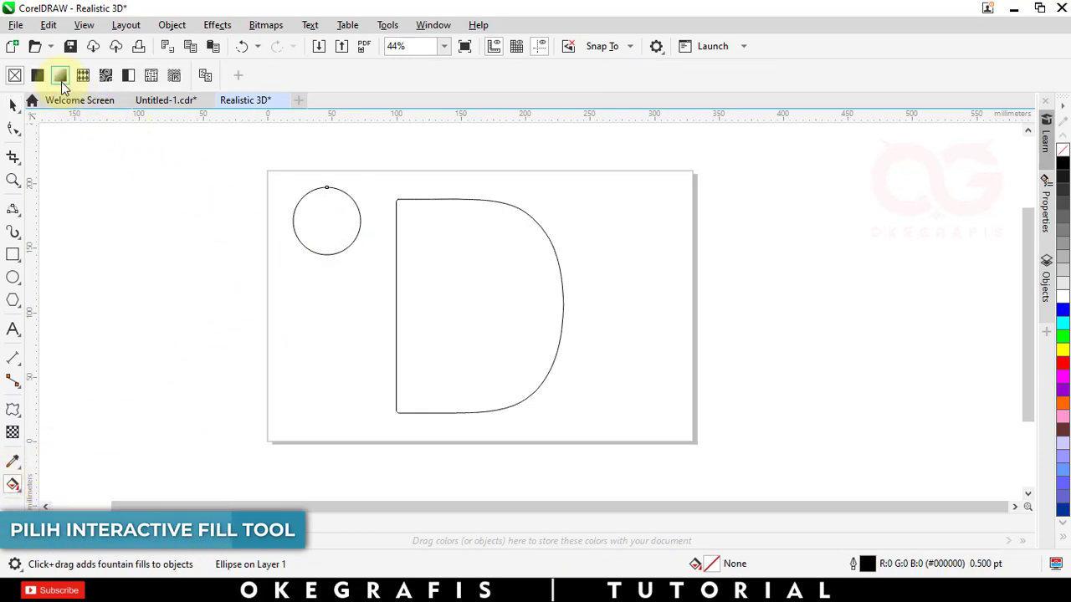
{"action": "left_click", "coordinate": [60, 80]}
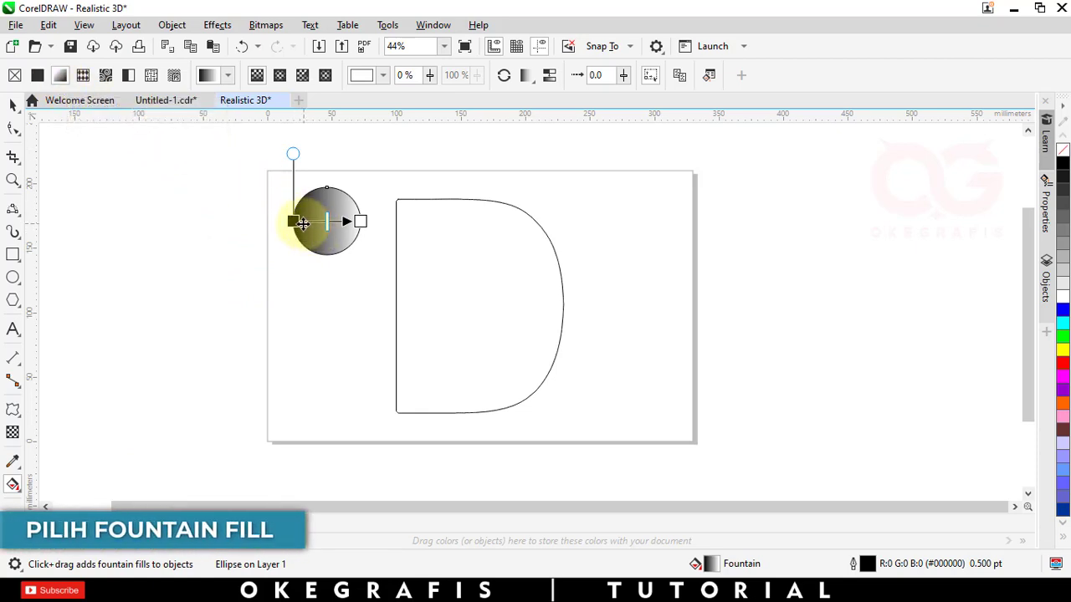
{"action": "left_click", "coordinate": [293, 221]}
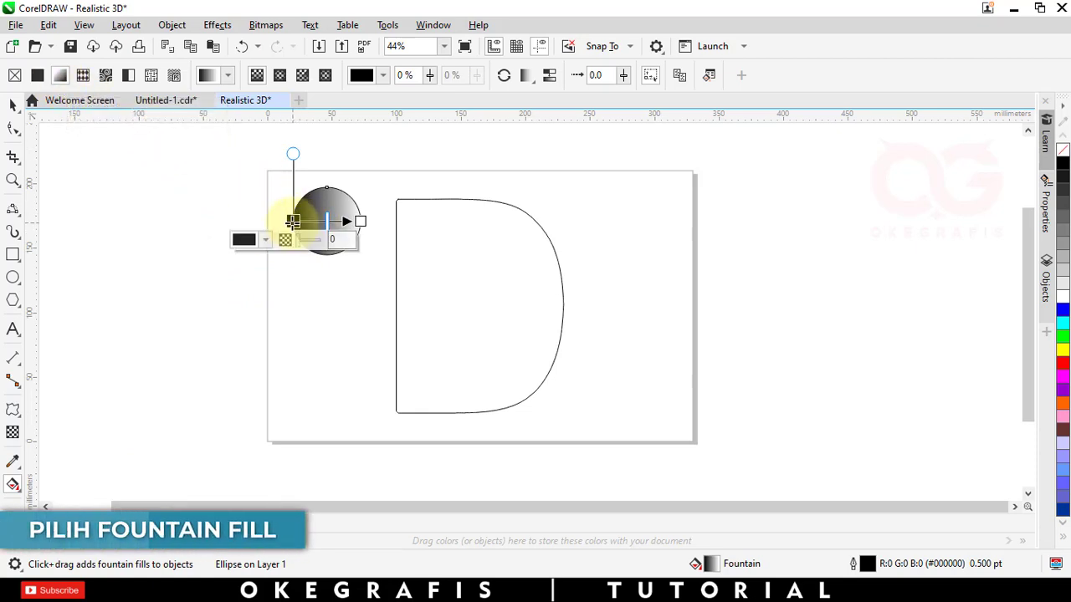
{"action": "left_click", "coordinate": [264, 240]}
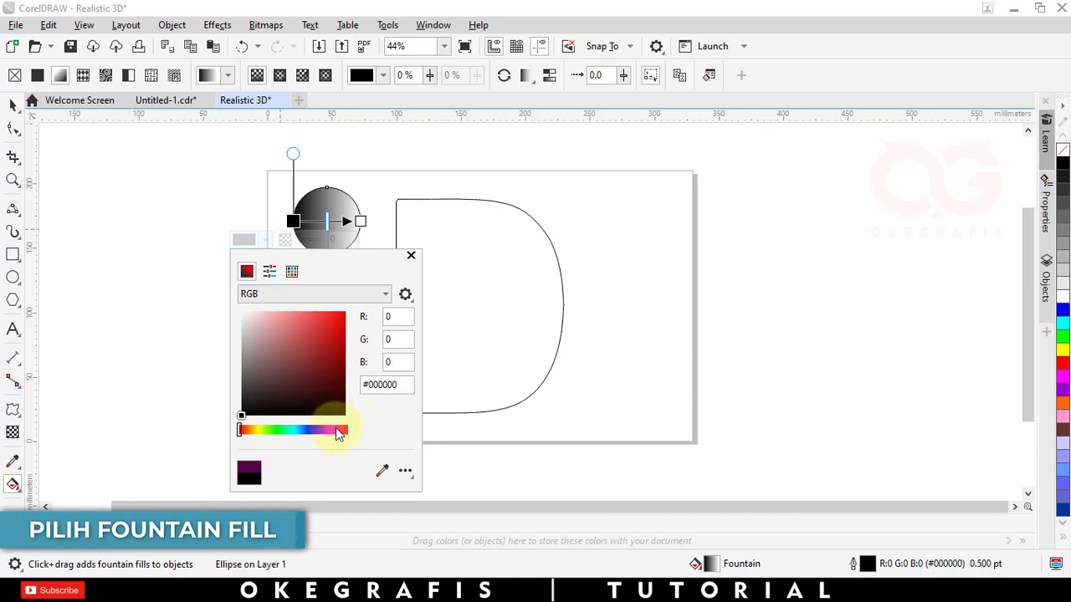
{"action": "left_click", "coordinate": [335, 431]}
{"action": "mouse_move", "coordinate": [327, 356]}
{"action": "left_mouse_down"}
{"action": "mouse_move", "coordinate": [351, 348]}
{"action": "mouse_move", "coordinate": [334, 318]}
{"action": "mouse_move", "coordinate": [319, 315]}
{"action": "left_mouse_up"}
{"action": "left_click", "coordinate": [352, 219]}
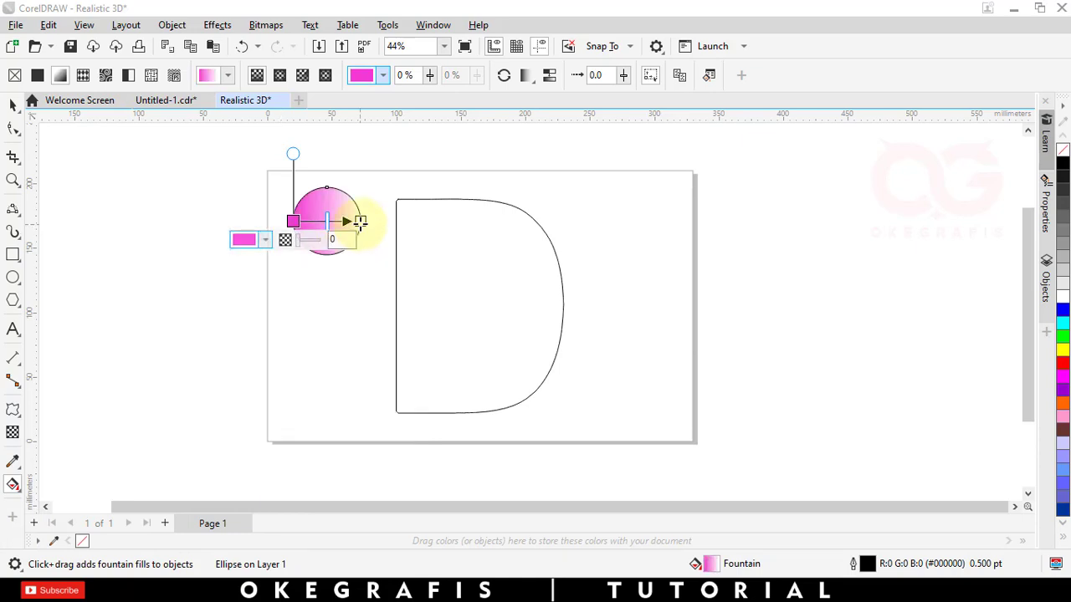
Step: Set the end color of the circle's fountain fill to dark purple #660061
{"action": "left_click", "coordinate": [359, 221]}
{"action": "left_click", "coordinate": [324, 241]}
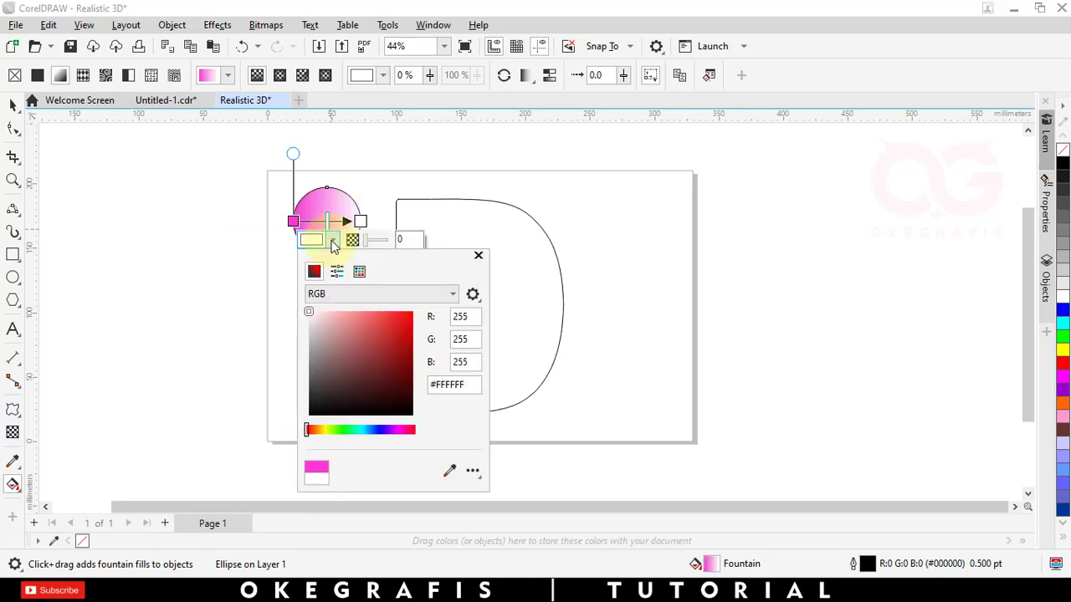
{"action": "left_click", "coordinate": [400, 435]}
{"action": "left_click_drag", "start_coordinate": [398, 374], "coordinate": [414, 375]}
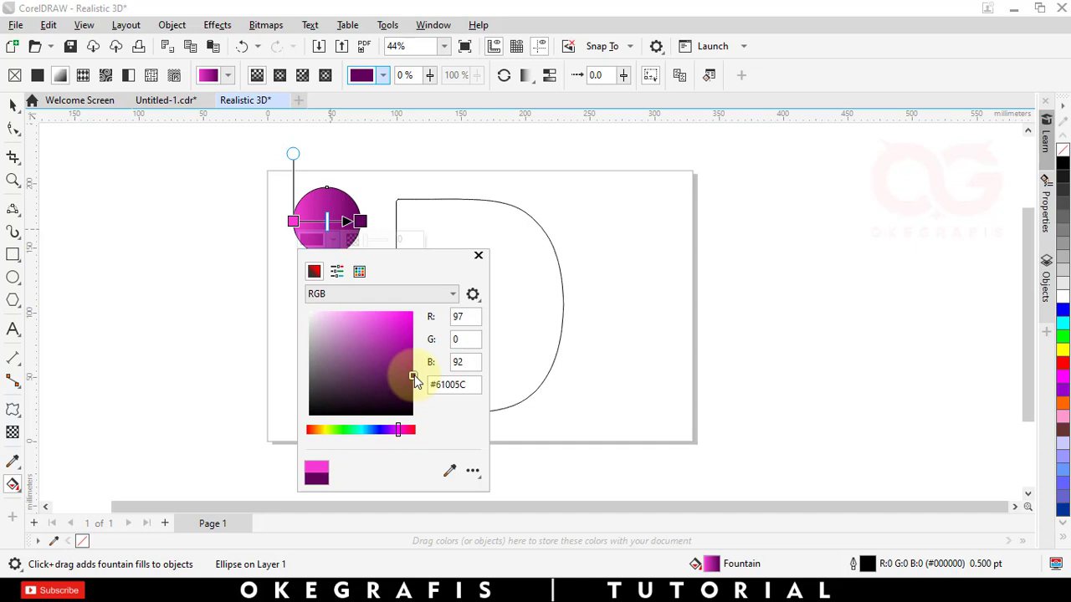
{"action": "left_click_drag", "start_coordinate": [414, 374], "coordinate": [413, 370]}
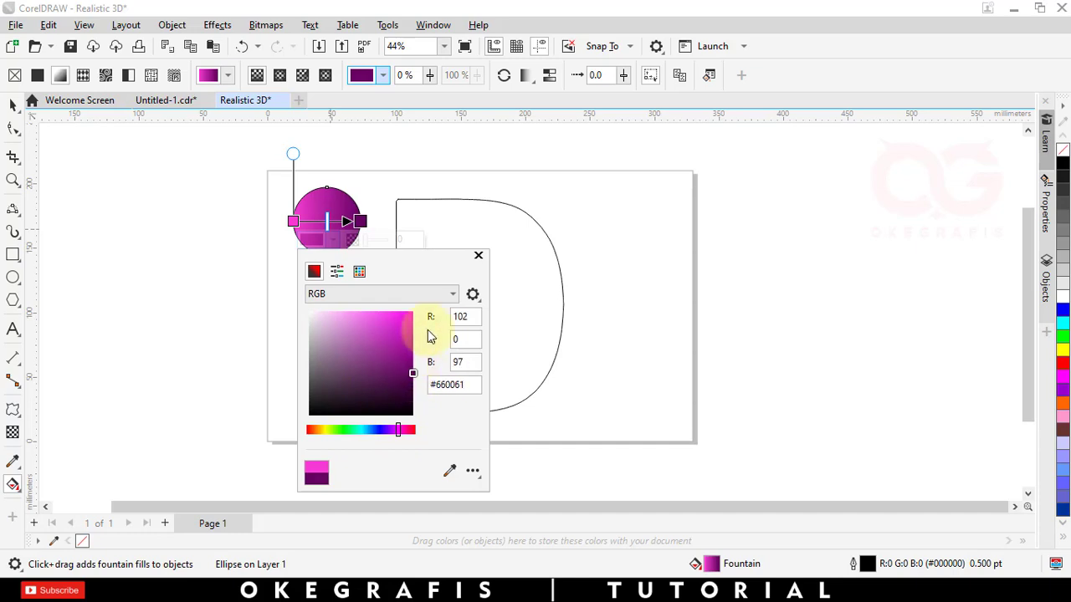
{"action": "left_click", "coordinate": [478, 255]}
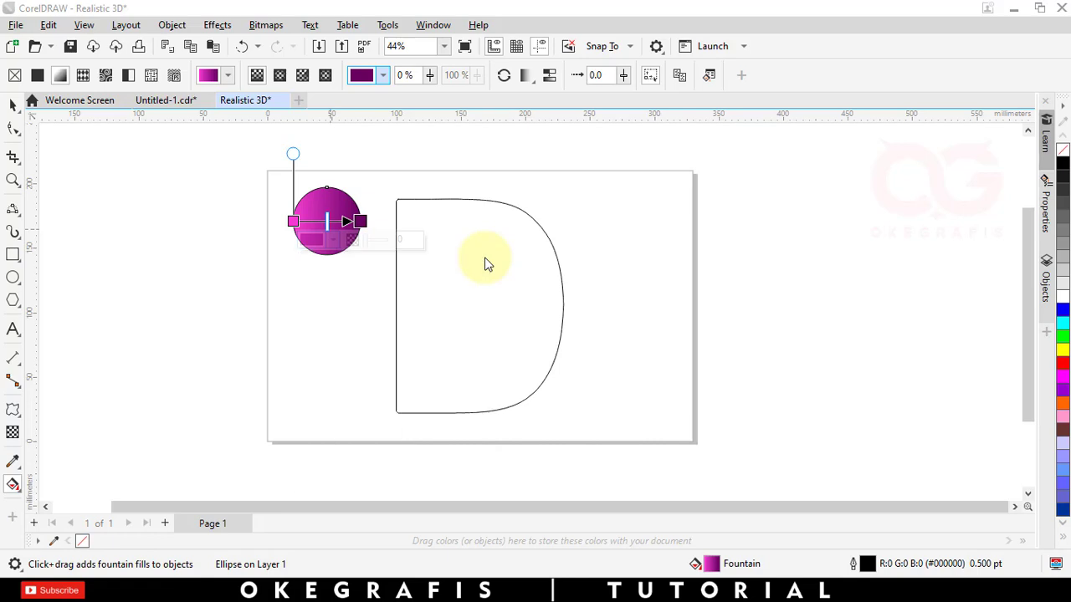
Step: Remove the circle's outline and place a duplicate directly below it near the bottom of the page
{"action": "left_click", "coordinate": [12, 105]}
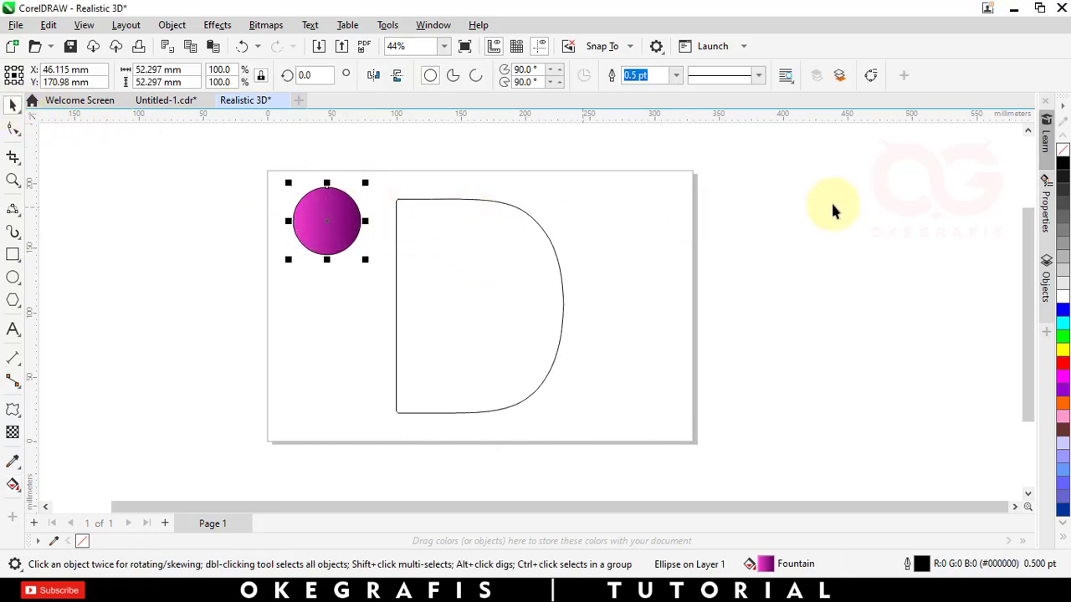
{"action": "right_click", "coordinate": [1062, 152]}
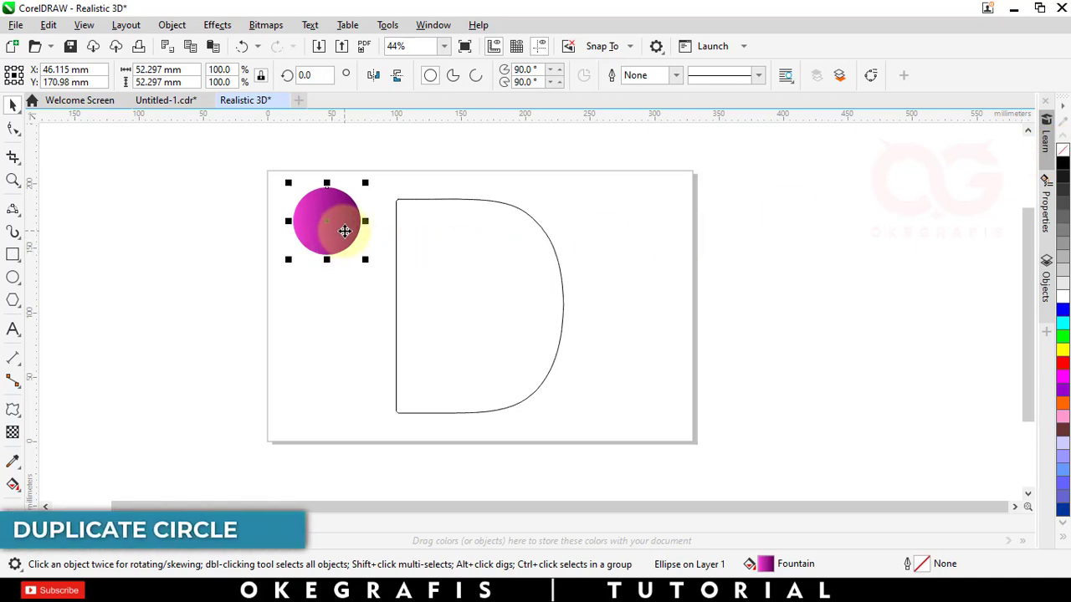
{"action": "left_click_drag", "start_coordinate": [344, 230], "coordinate": [330, 407]}
{"action": "right_click", "coordinate": [332, 414]}
Step: Blend the upper gradient circle into the lower one with the Blend tool
{"action": "left_click", "coordinate": [334, 233]}
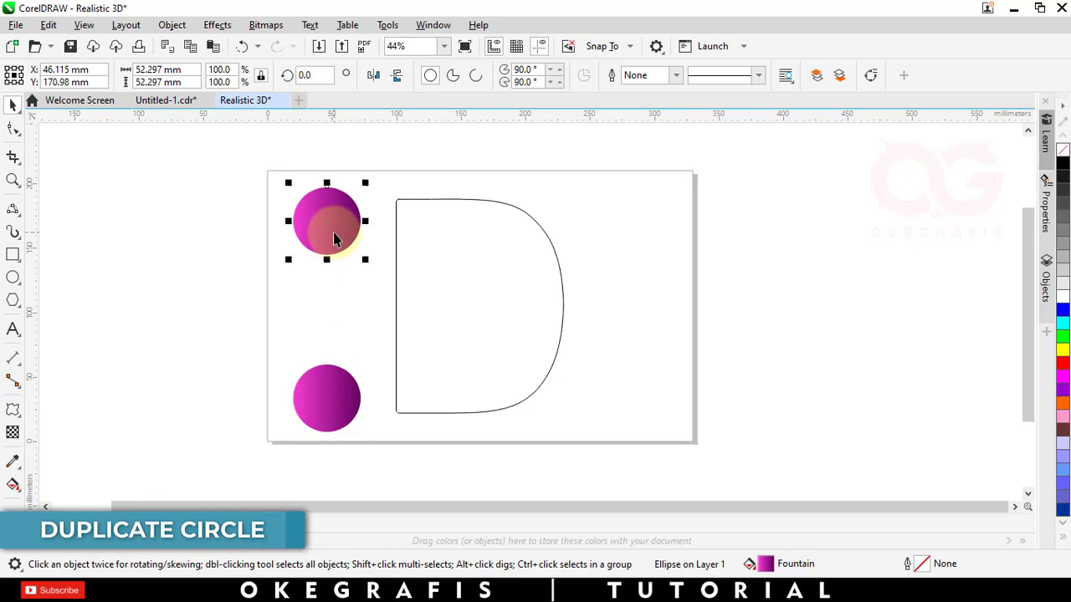
{"action": "left_click", "coordinate": [13, 409]}
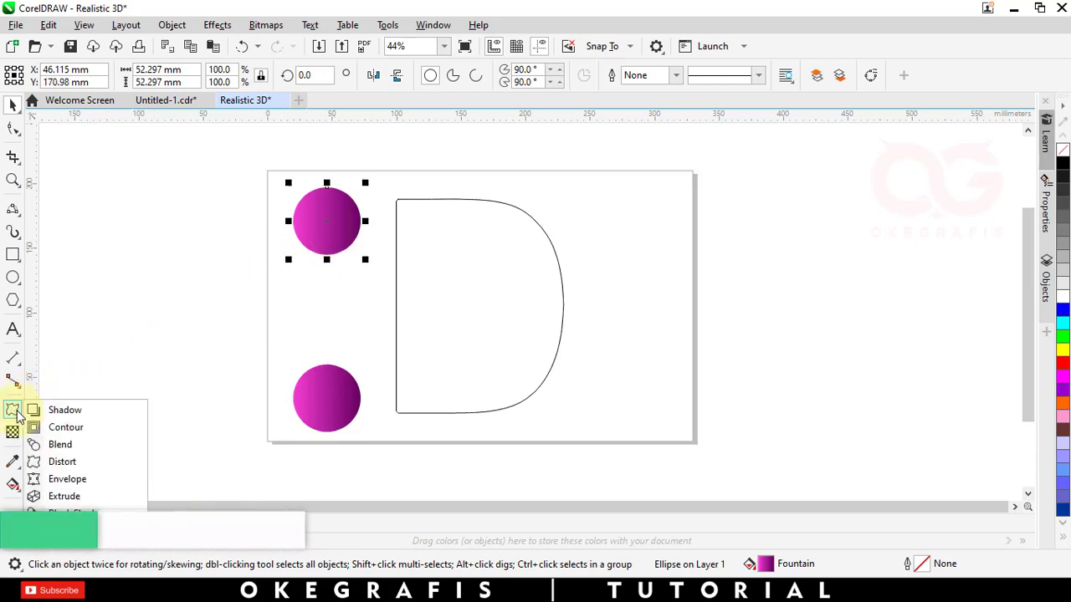
{"action": "left_click", "coordinate": [67, 449]}
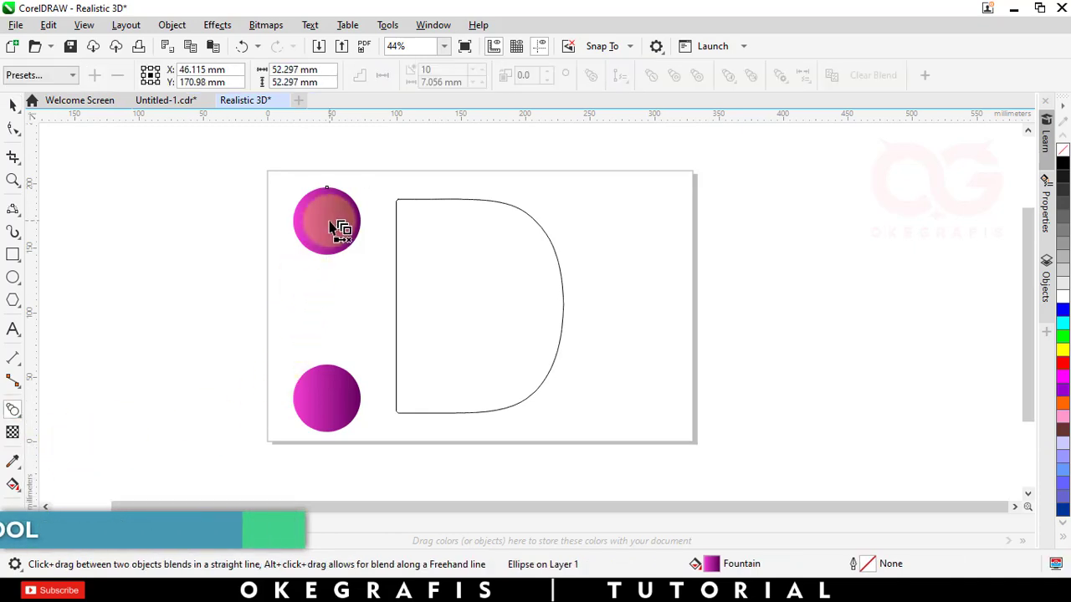
{"action": "left_click_drag", "start_coordinate": [332, 226], "coordinate": [327, 402]}
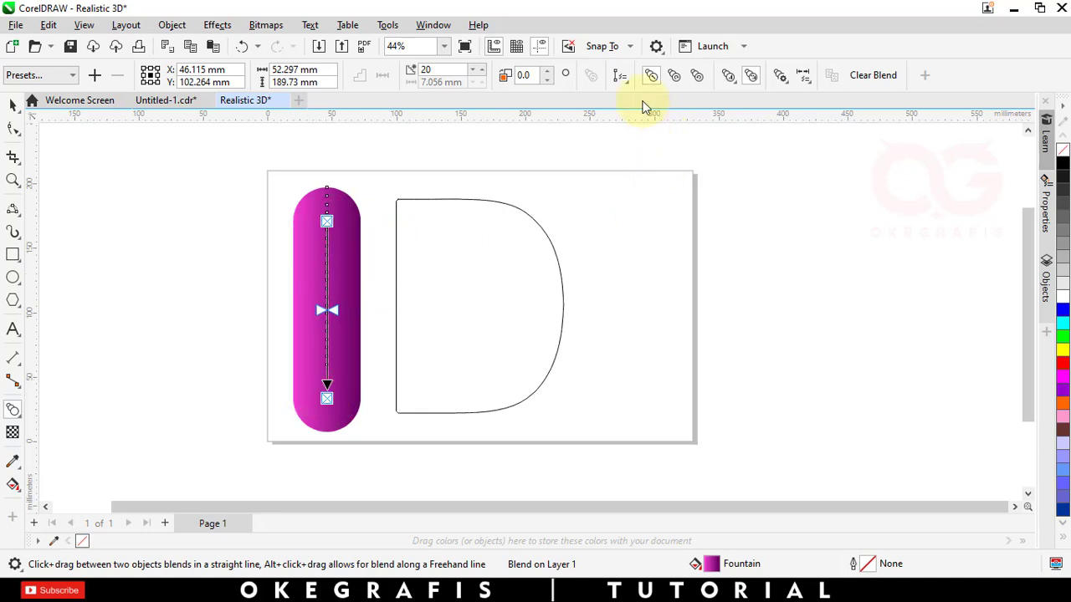
Step: Assign the D outline as the blend's new path and spread the blend along the full path
{"action": "left_click", "coordinate": [623, 80]}
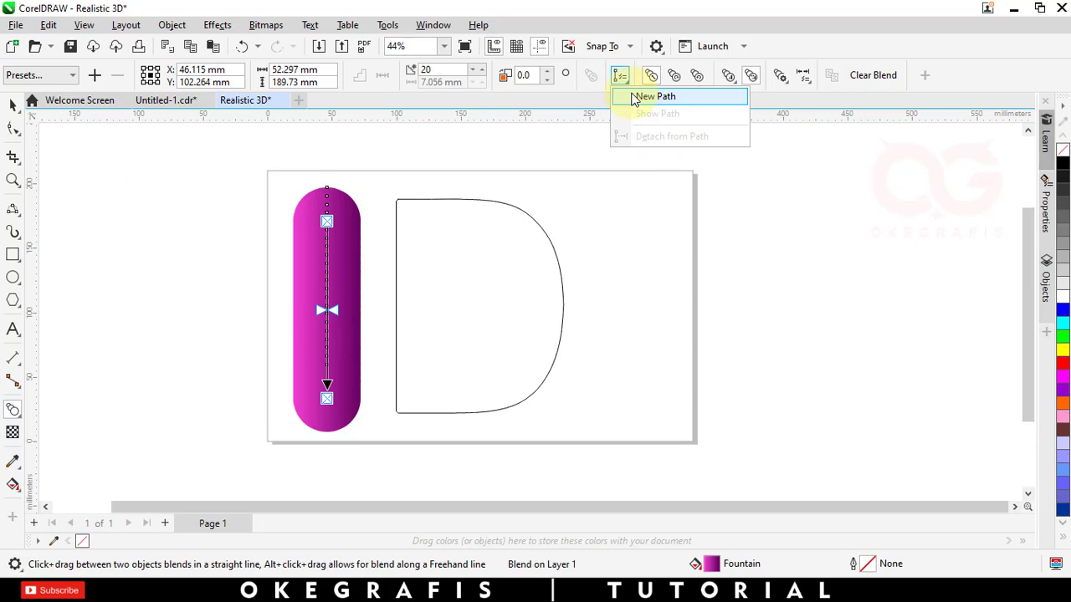
{"action": "left_click", "coordinate": [653, 97]}
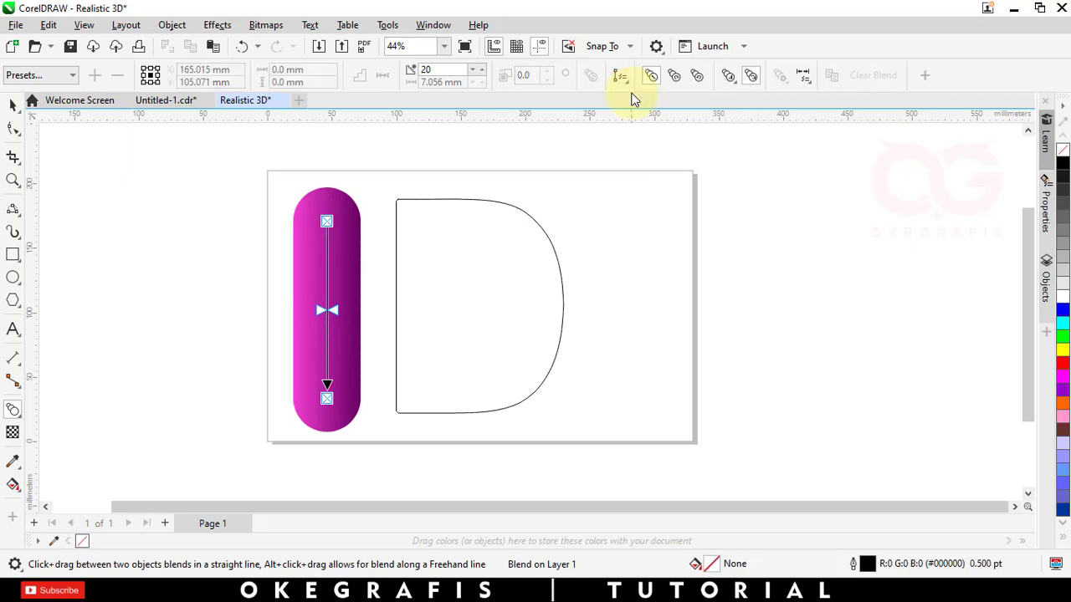
{"action": "left_click", "coordinate": [397, 260]}
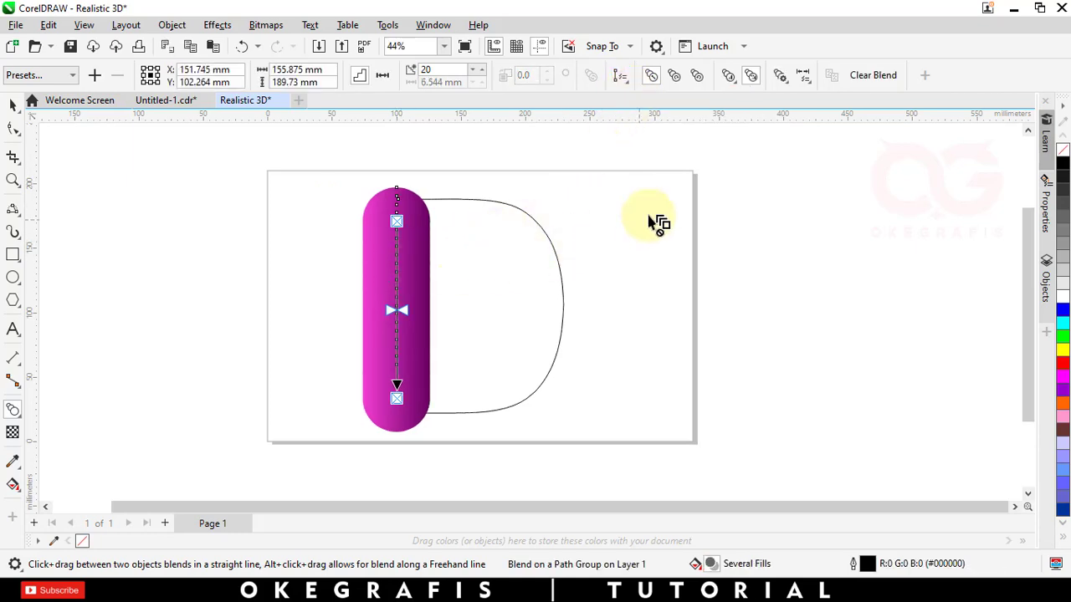
{"action": "left_click", "coordinate": [780, 77]}
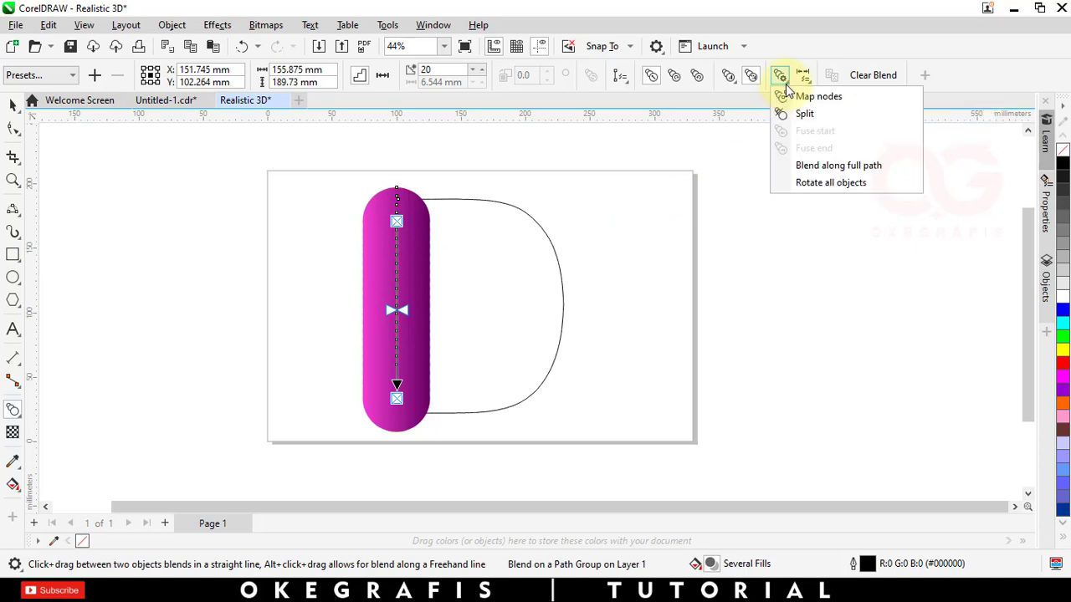
{"action": "left_click", "coordinate": [807, 170]}
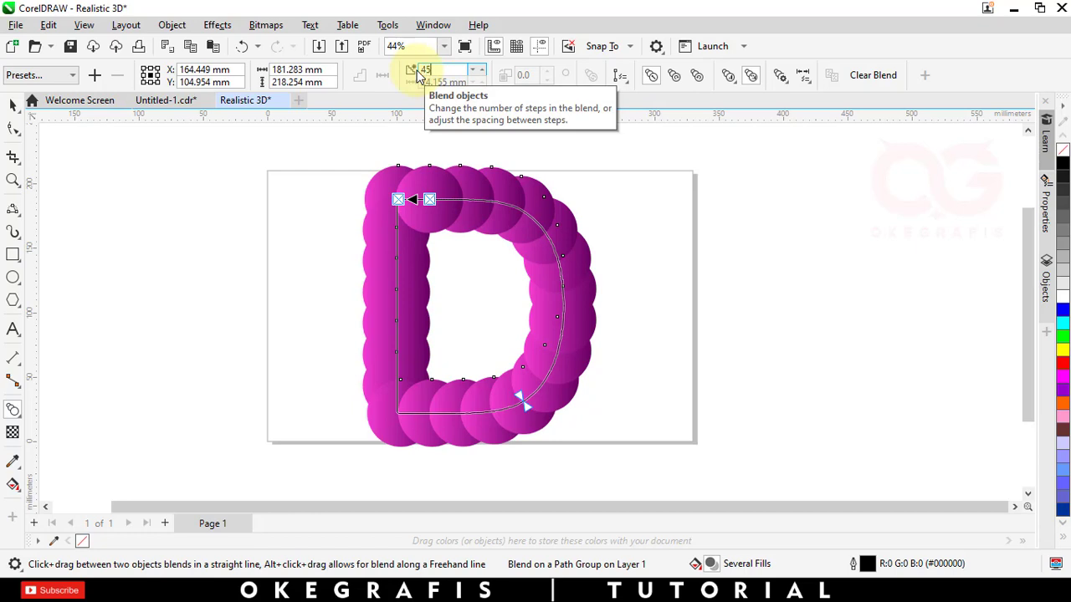
Step: Set the number of blend steps along the D path to 50
{"action": "key", "text": "Return"}
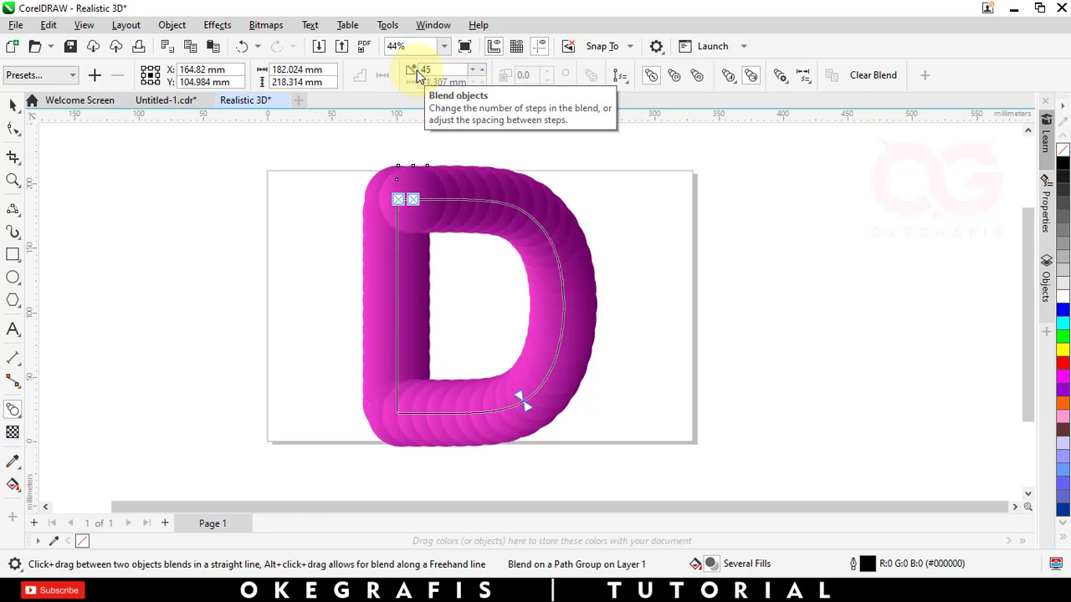
{"action": "left_click", "coordinate": [426, 70]}
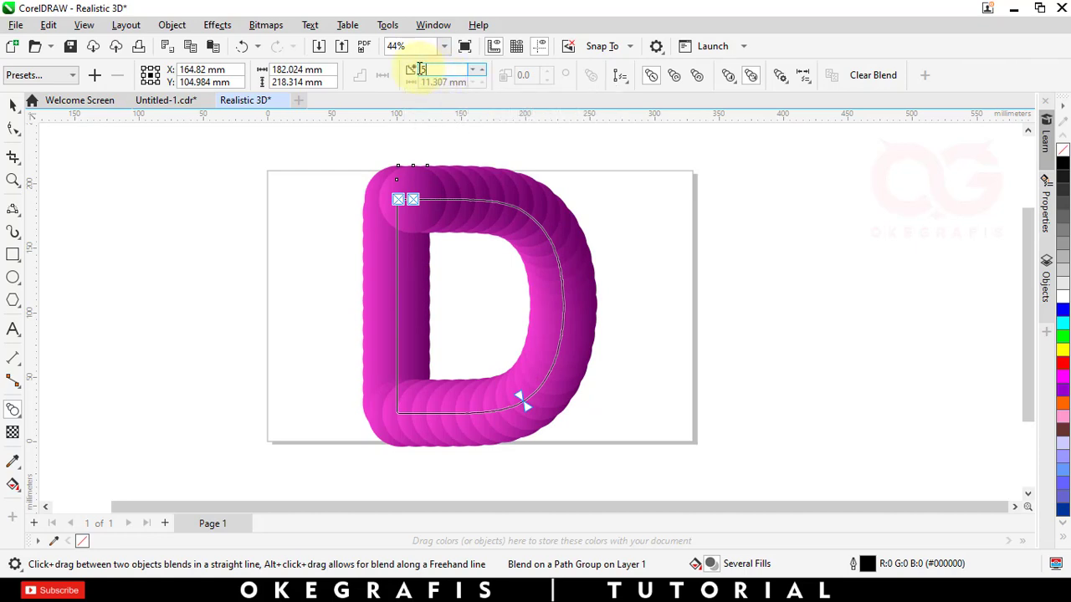
{"action": "key", "text": "Return"}
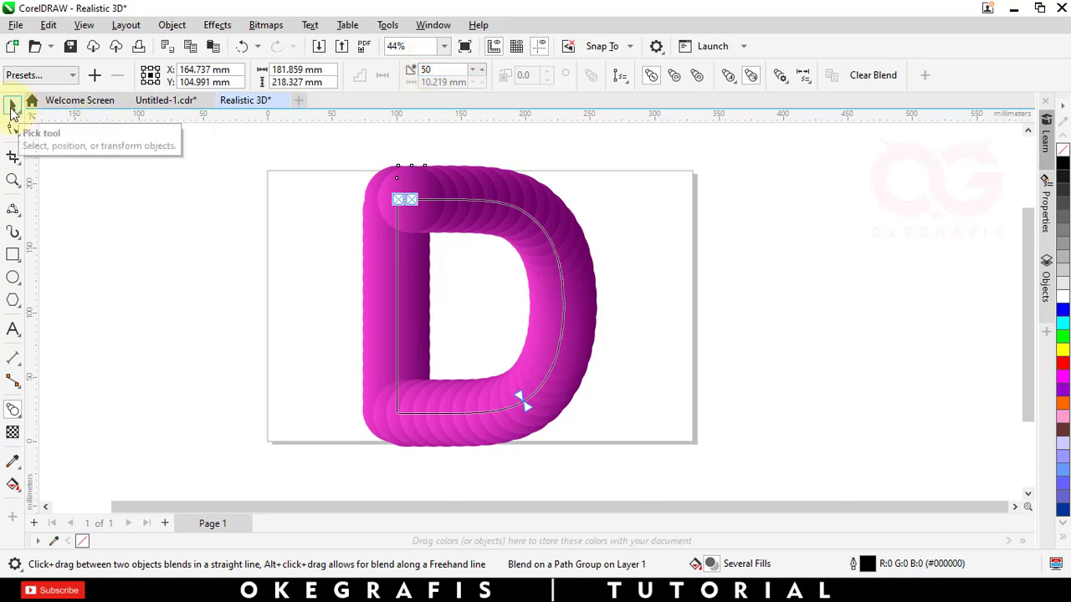
Step: Scale the blended D down proportionally about its center to about 146 × 175 mm
{"action": "left_click", "coordinate": [12, 107]}
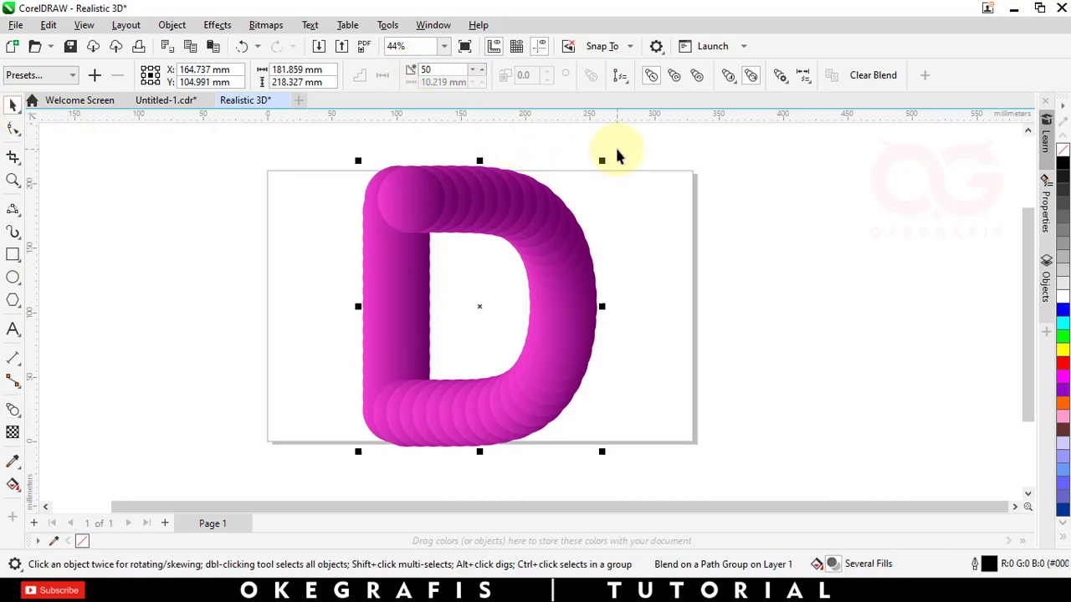
{"action": "left_click", "coordinate": [616, 156]}
{"action": "left_click", "coordinate": [617, 159]}
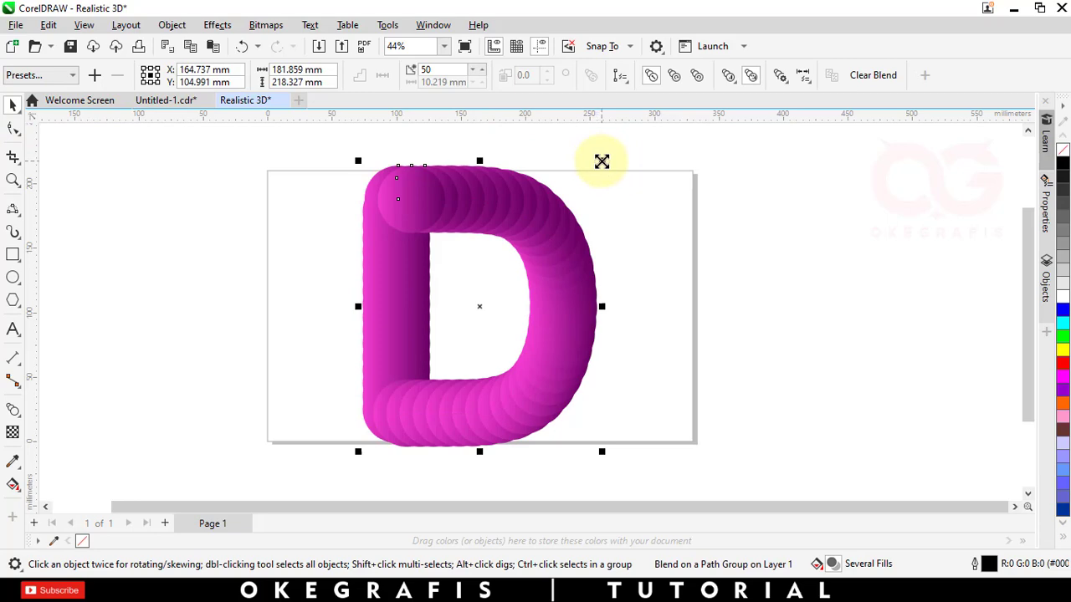
{"action": "left_click_drag", "start_coordinate": [601, 161], "coordinate": [578, 187]}
{"action": "left_click", "coordinate": [644, 203]}
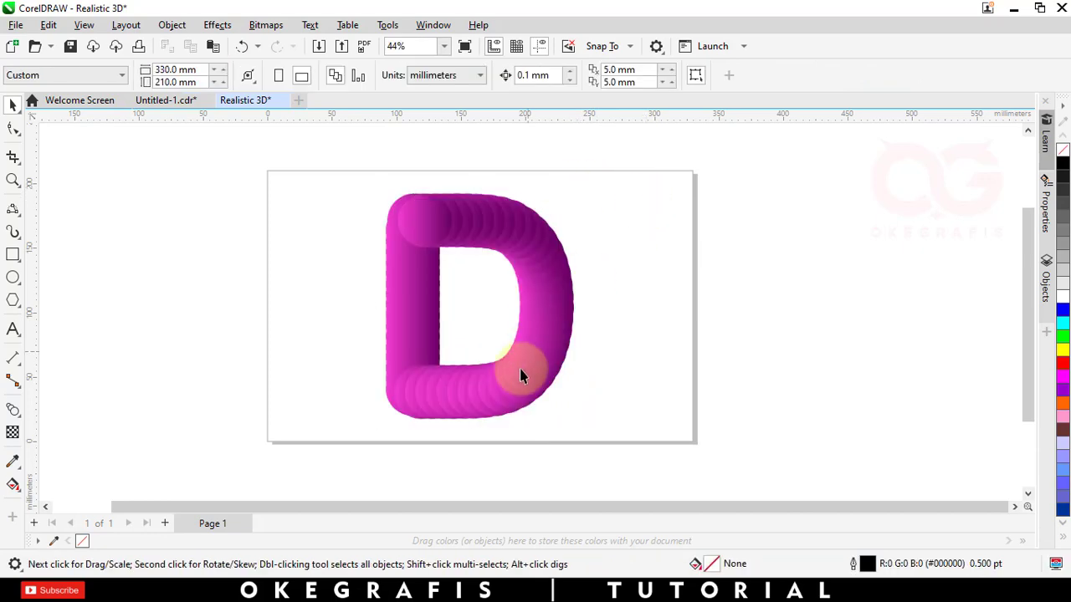
Step: Break the D's blend apart from its path
{"action": "left_click", "coordinate": [481, 390]}
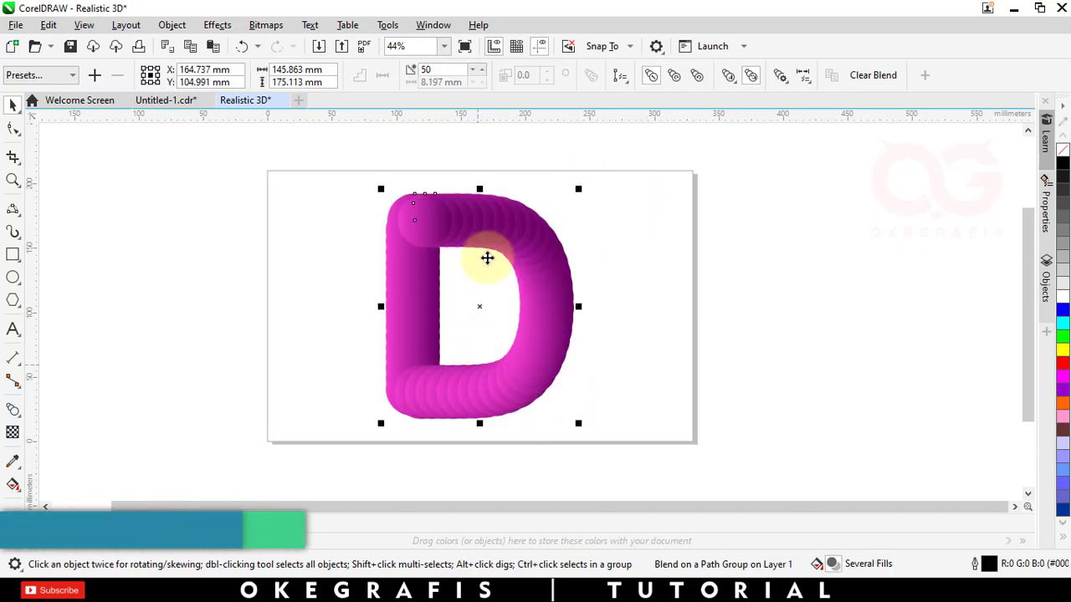
{"action": "left_click", "coordinate": [172, 25]}
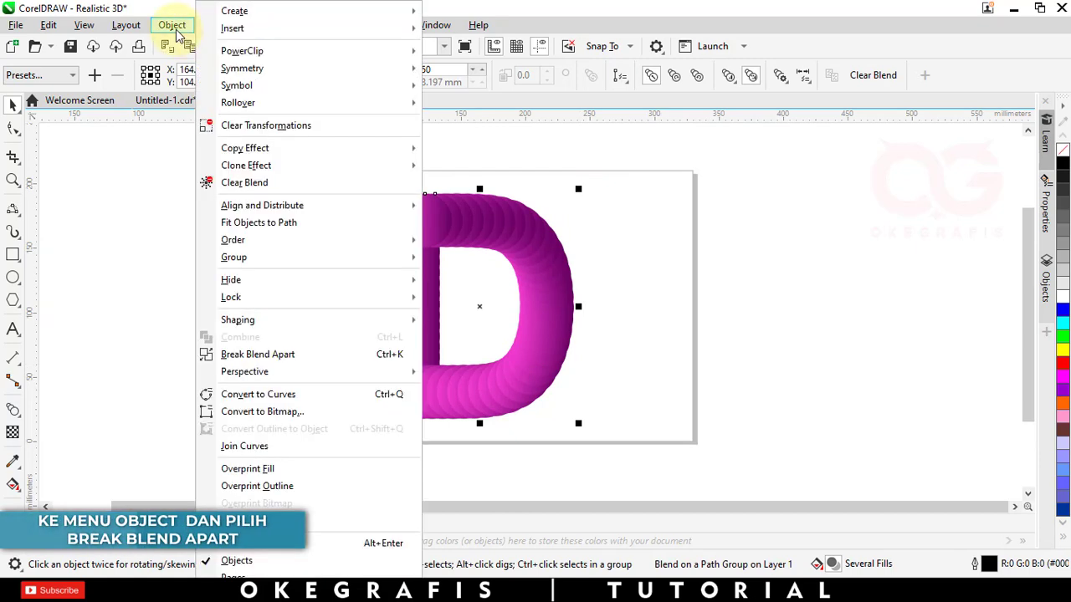
{"action": "left_click", "coordinate": [257, 354]}
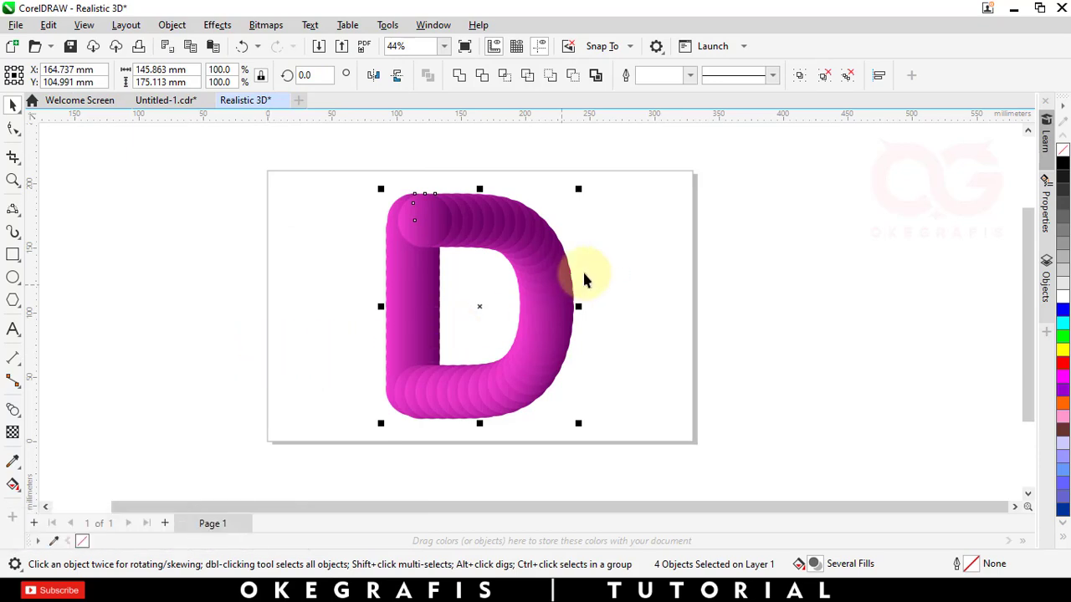
Step: Move the D-shaped path line out of the letter and delete it
{"action": "left_click", "coordinate": [494, 282]}
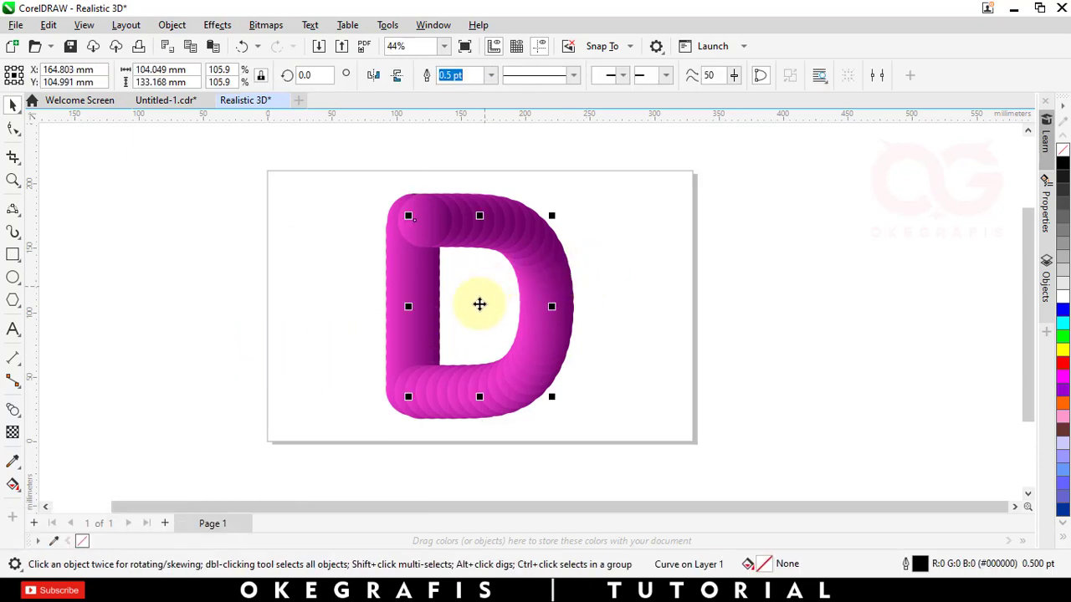
{"action": "left_click_drag", "start_coordinate": [474, 305], "coordinate": [282, 309]}
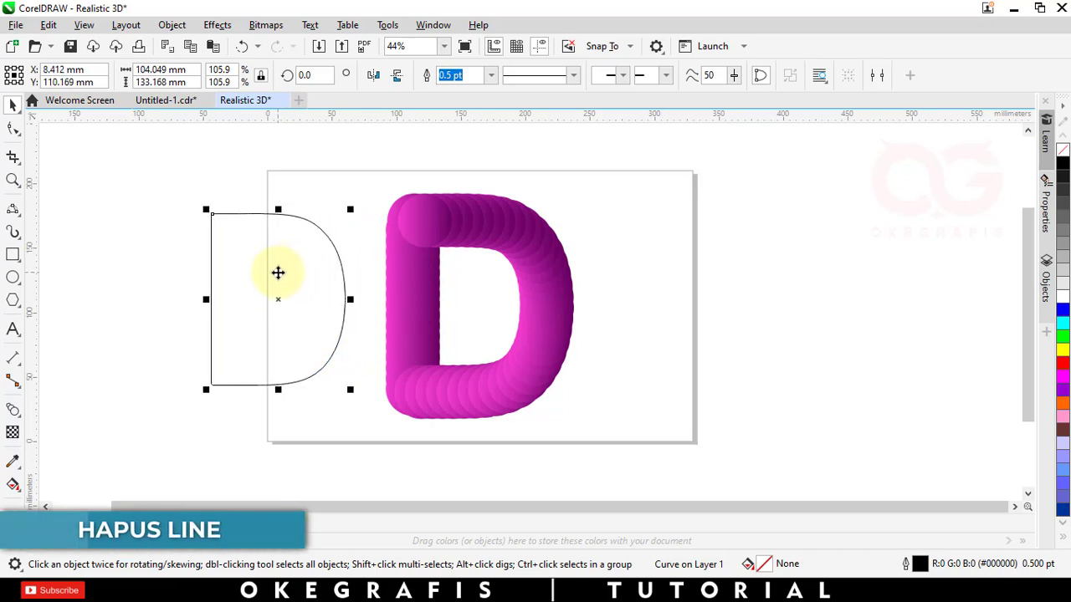
{"action": "key", "text": "Delete"}
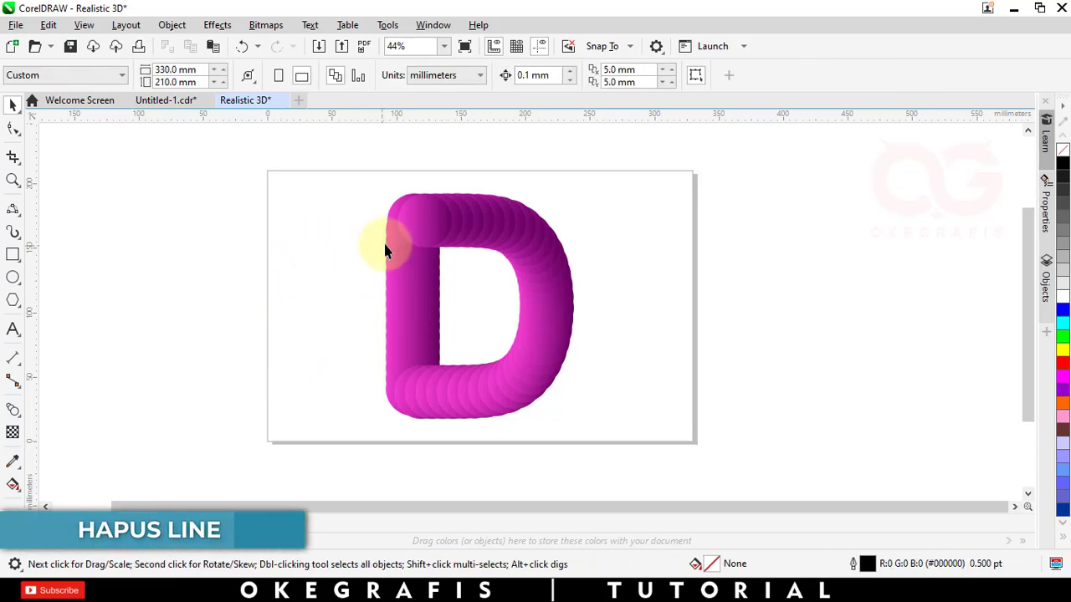
Step: Ungroup all objects of the D and apply a zipper distortion with an amplitude of 100
{"action": "left_click_drag", "start_coordinate": [354, 165], "coordinate": [598, 439]}
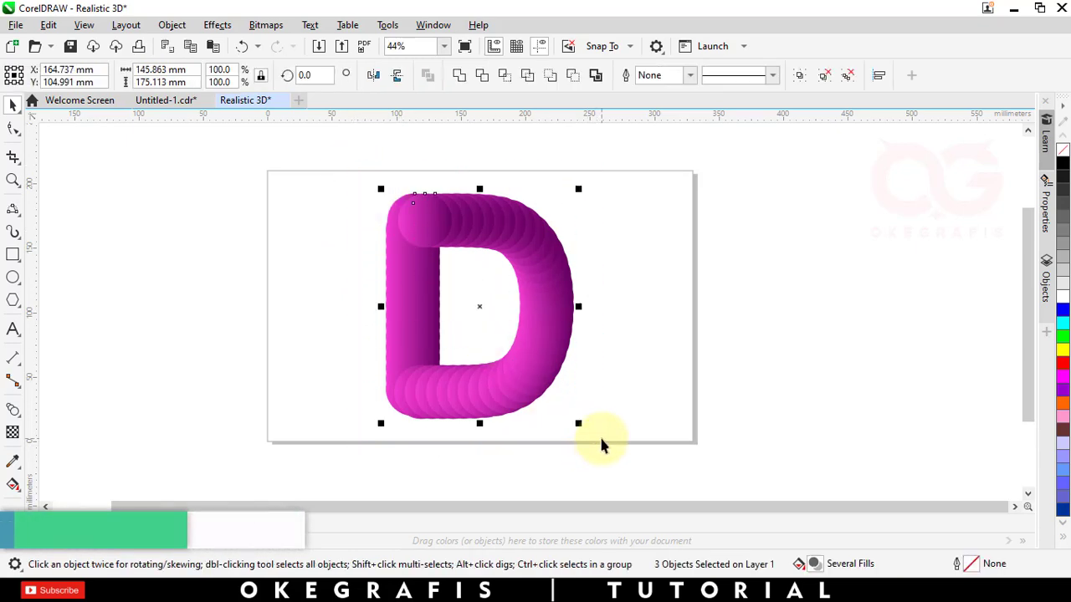
{"action": "left_click", "coordinate": [846, 77]}
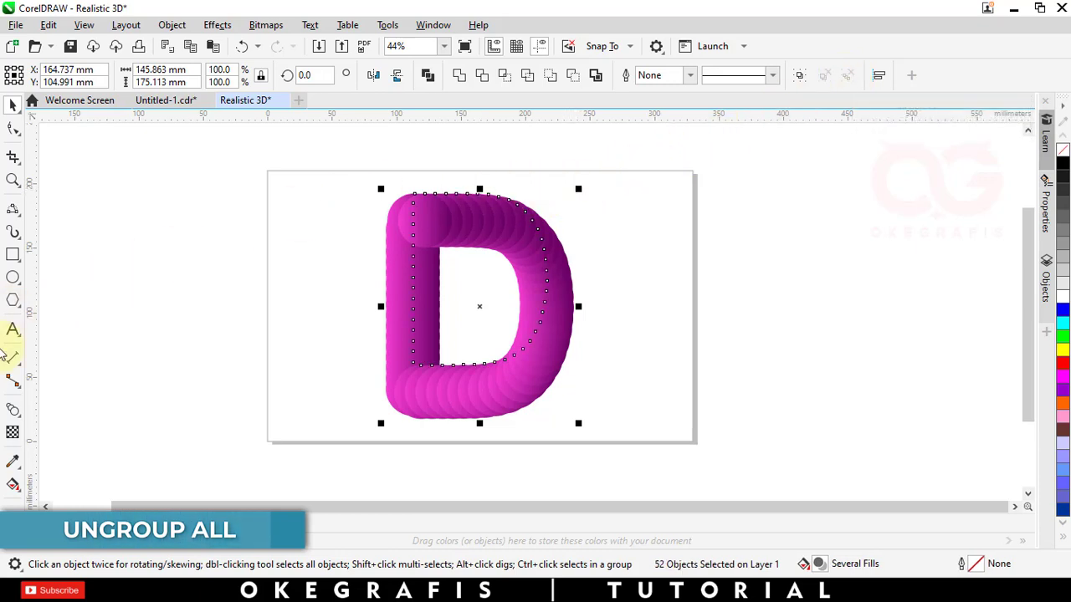
{"action": "left_click", "coordinate": [12, 412]}
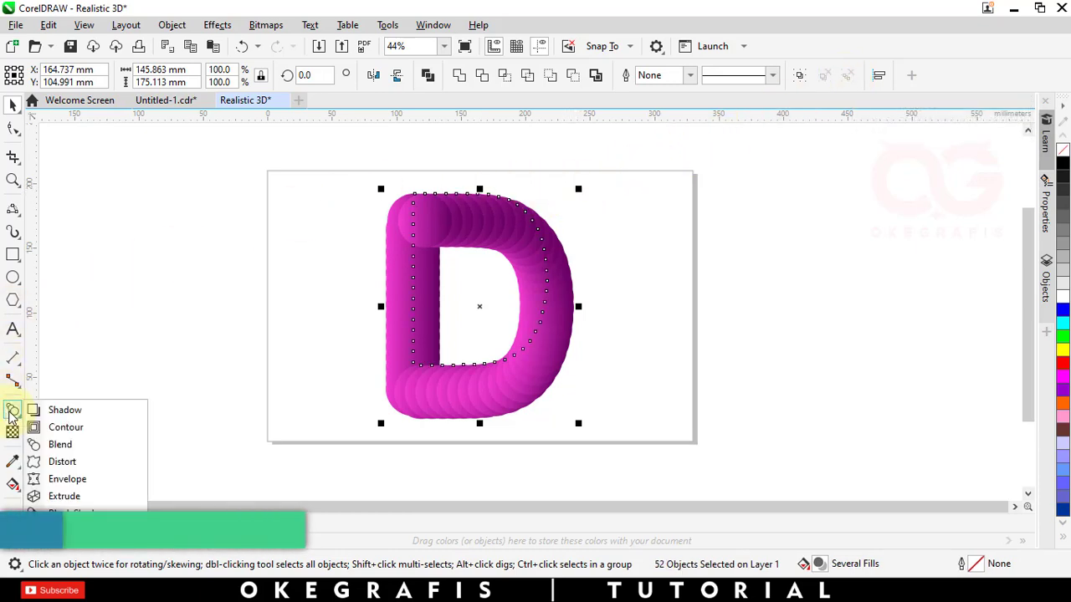
{"action": "left_click", "coordinate": [76, 462]}
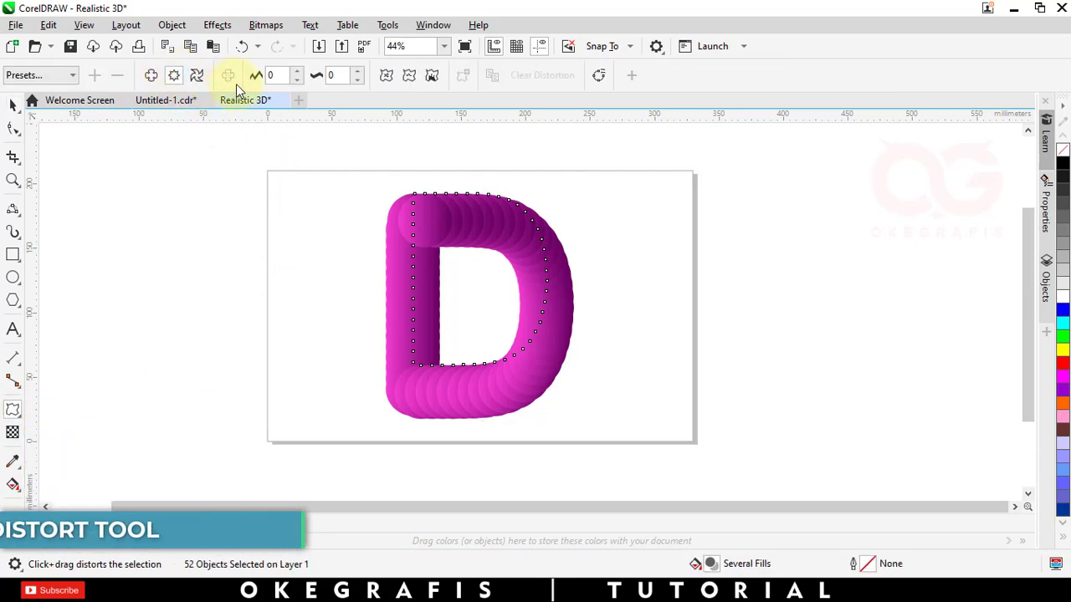
{"action": "type", "text": "1"}
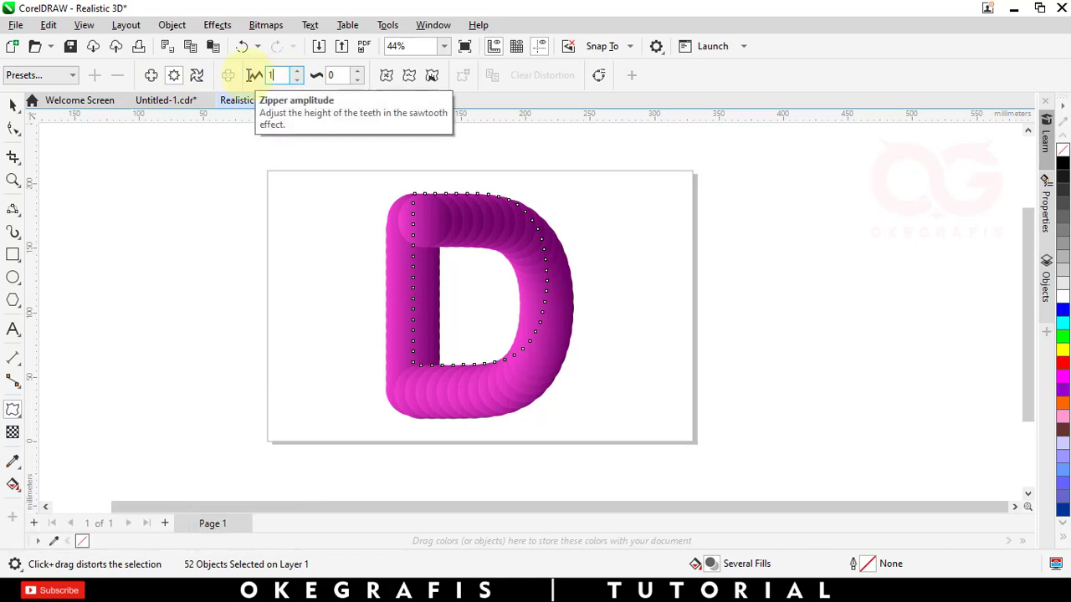
{"action": "type", "text": "00"}
{"action": "key", "text": "Return"}
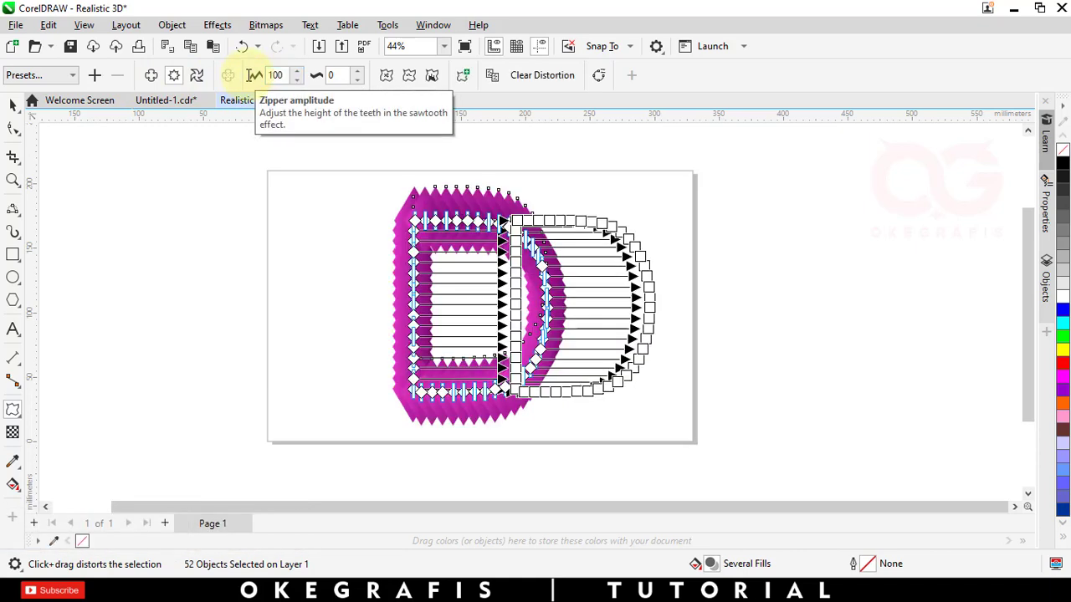
Step: Set the zipper frequency to 100 and make the distortion random for a furry look
{"action": "type", "text": "1"}
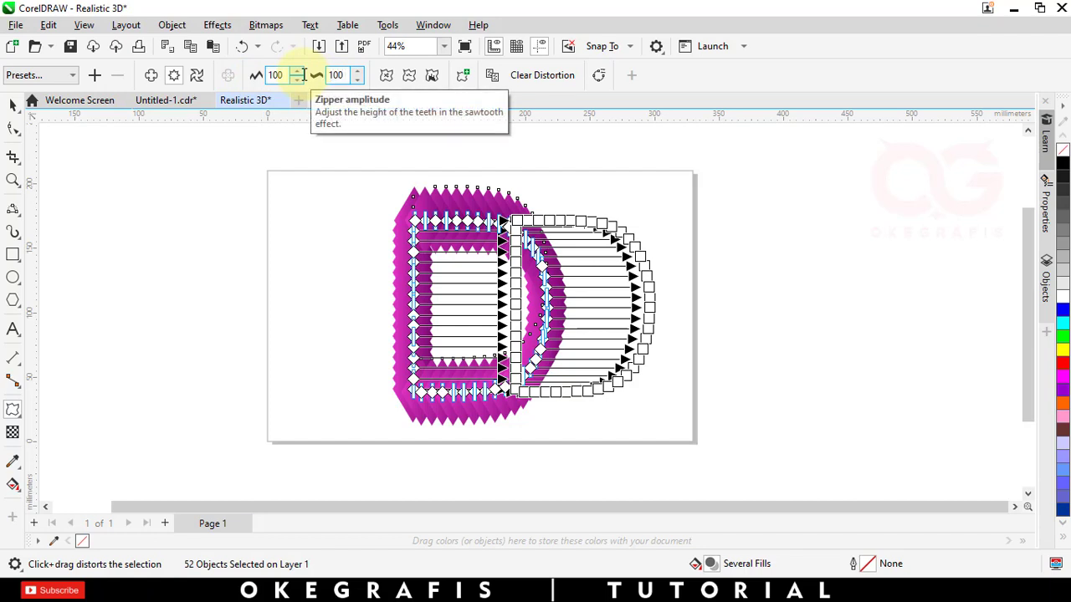
{"action": "type", "text": "00"}
{"action": "key", "text": "Return"}
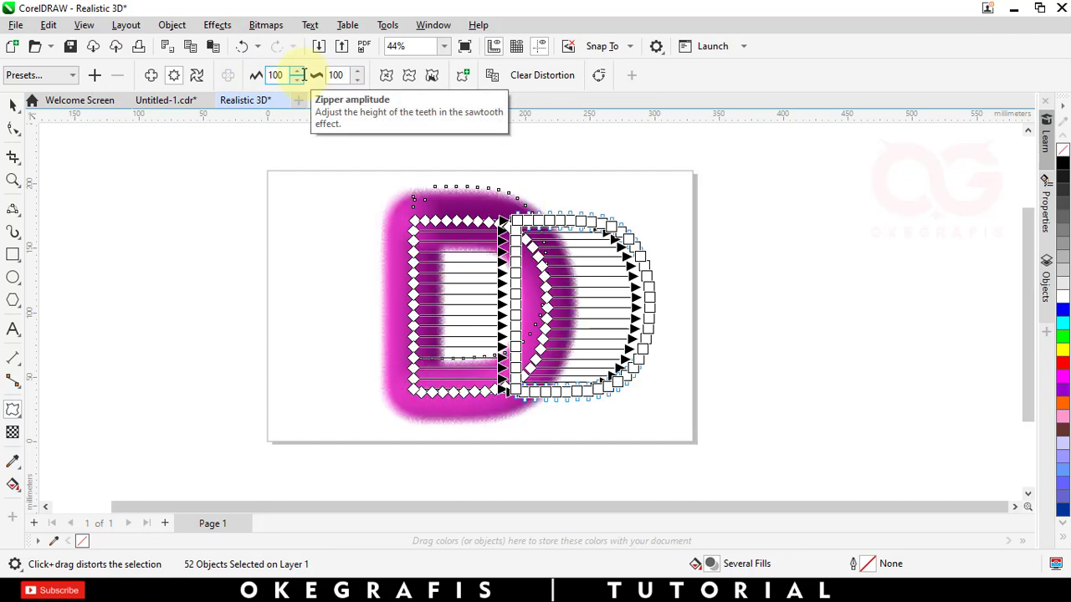
{"action": "left_click", "coordinate": [388, 79]}
{"action": "left_click", "coordinate": [12, 105]}
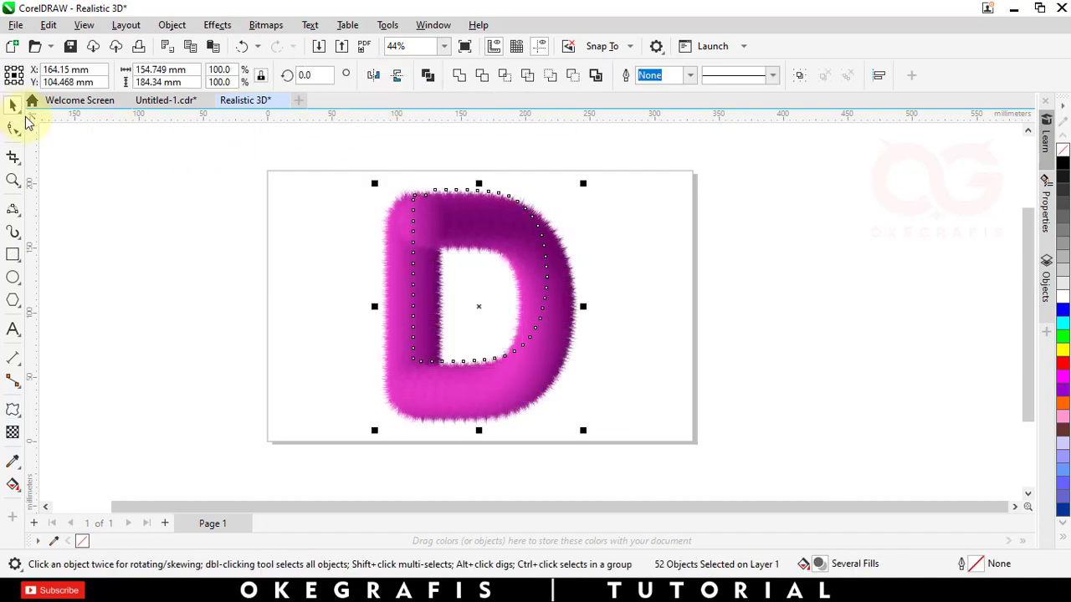
Step: Select all circles of the furry D and move them to the page's left part, centered at about X 92 mm
{"action": "left_click", "coordinate": [517, 272]}
{"action": "scroll", "coordinate": [516, 272], "scroll_direction": "up", "scroll_amount": 1}
{"action": "scroll", "coordinate": [516, 272], "scroll_direction": "up", "scroll_amount": 3}
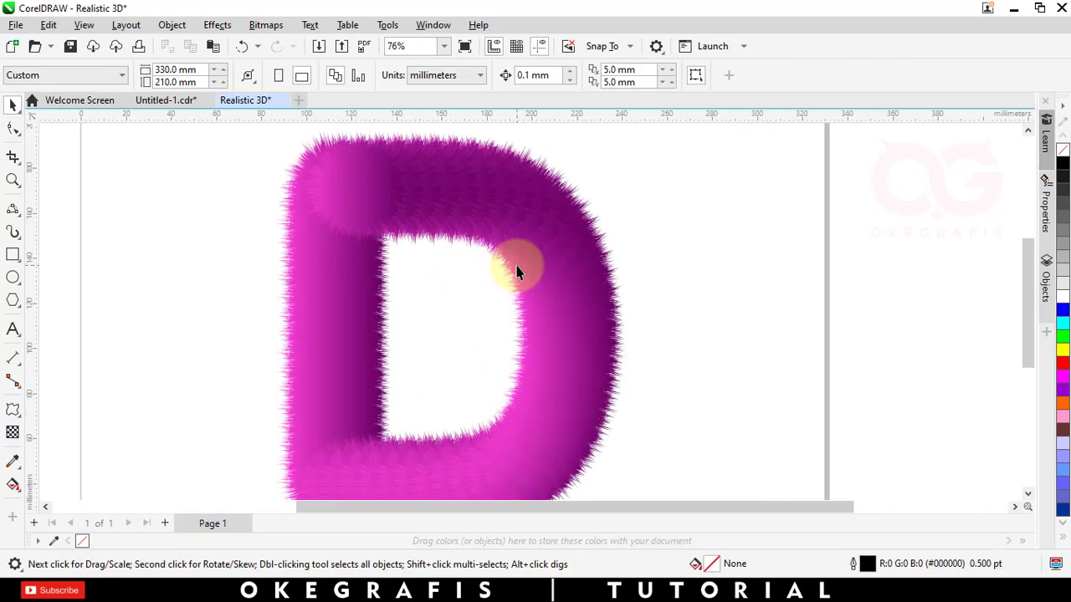
{"action": "left_click_drag", "start_coordinate": [567, 263], "coordinate": [492, 268]}
{"action": "scroll", "coordinate": [492, 268], "scroll_direction": "down", "scroll_amount": 2}
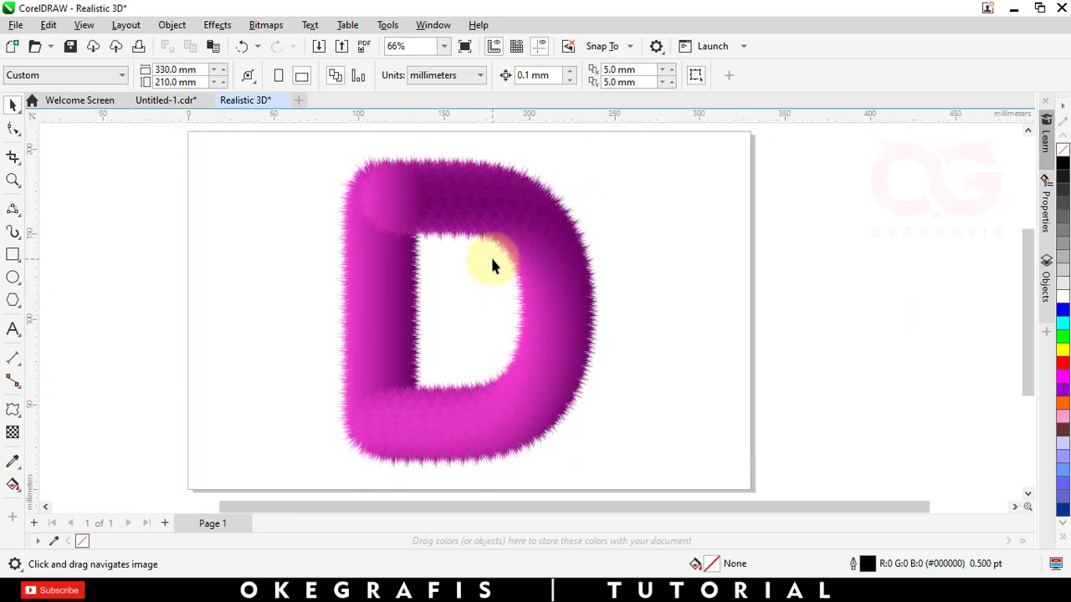
{"action": "left_click_drag", "start_coordinate": [646, 134], "coordinate": [538, 219]}
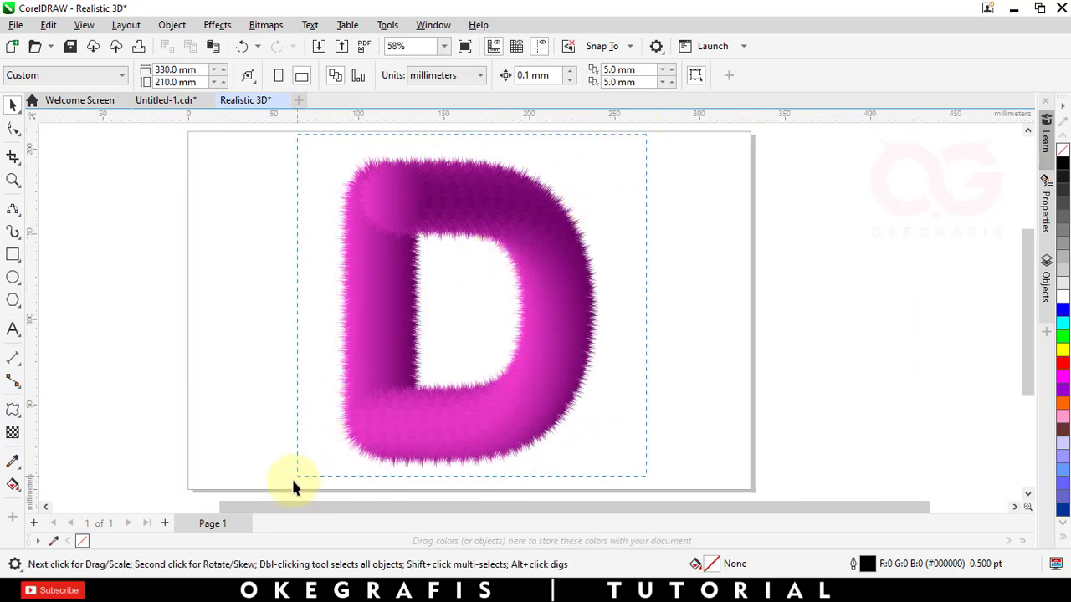
{"action": "left_click_drag", "start_coordinate": [292, 485], "coordinate": [295, 484]}
{"action": "left_click_drag", "start_coordinate": [444, 454], "coordinate": [322, 435]}
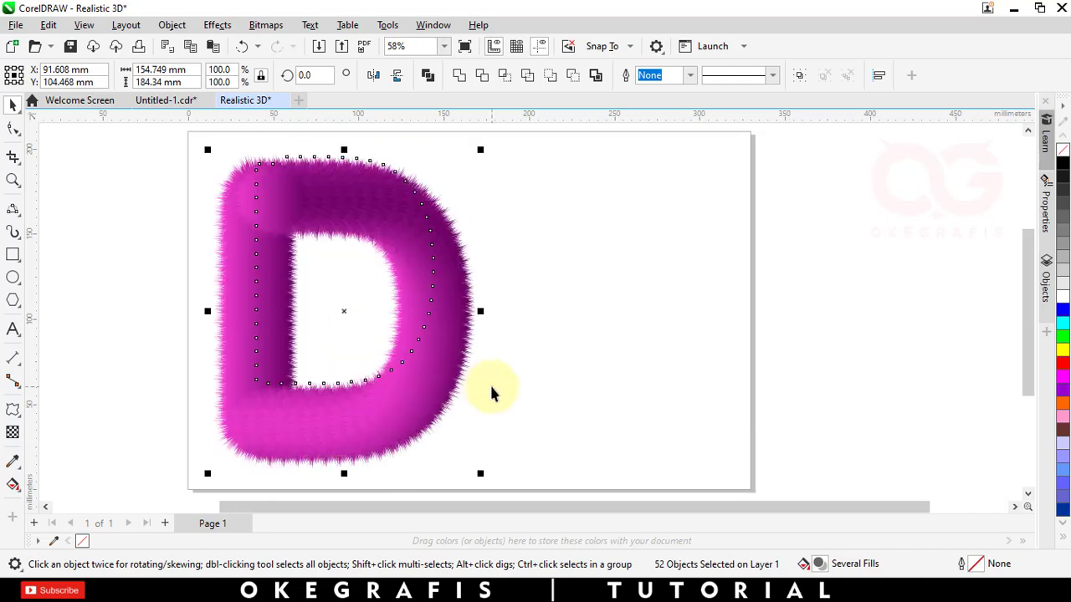
{"action": "left_click", "coordinate": [799, 138]}
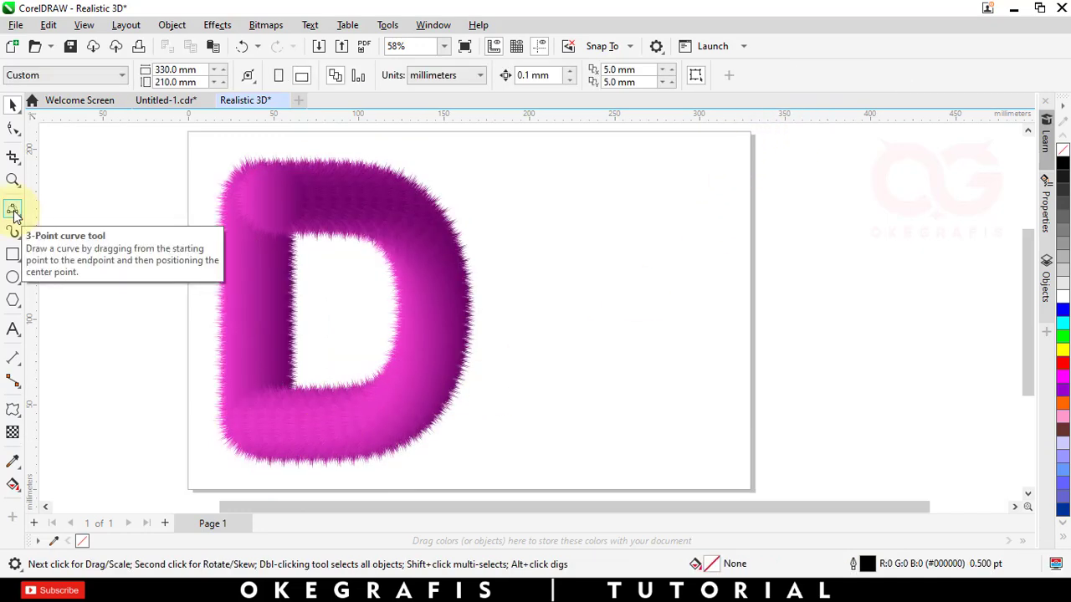
Step: Draw a rising 3-point curve about 103 mm wide and 75 mm high on the empty area beside the D
{"action": "left_click", "coordinate": [12, 209]}
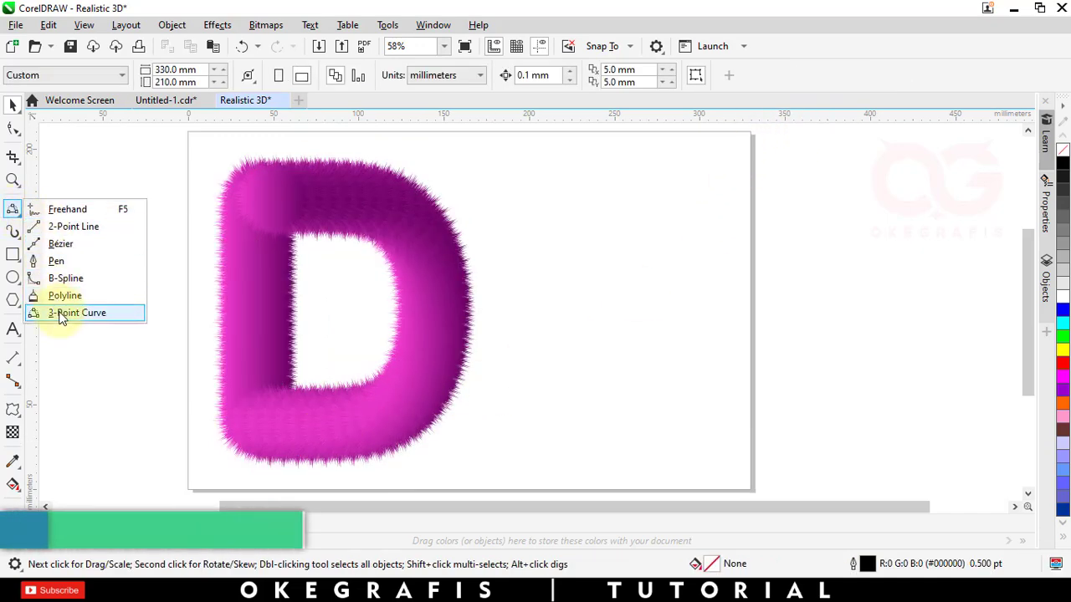
{"action": "left_click", "coordinate": [61, 314]}
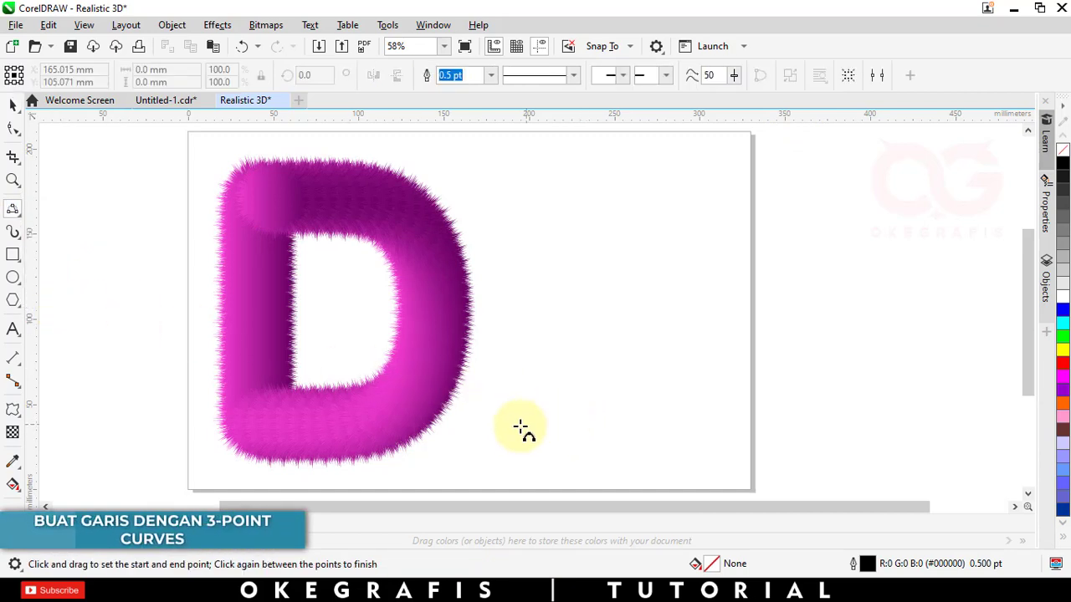
{"action": "left_click_drag", "start_coordinate": [497, 439], "coordinate": [672, 314]}
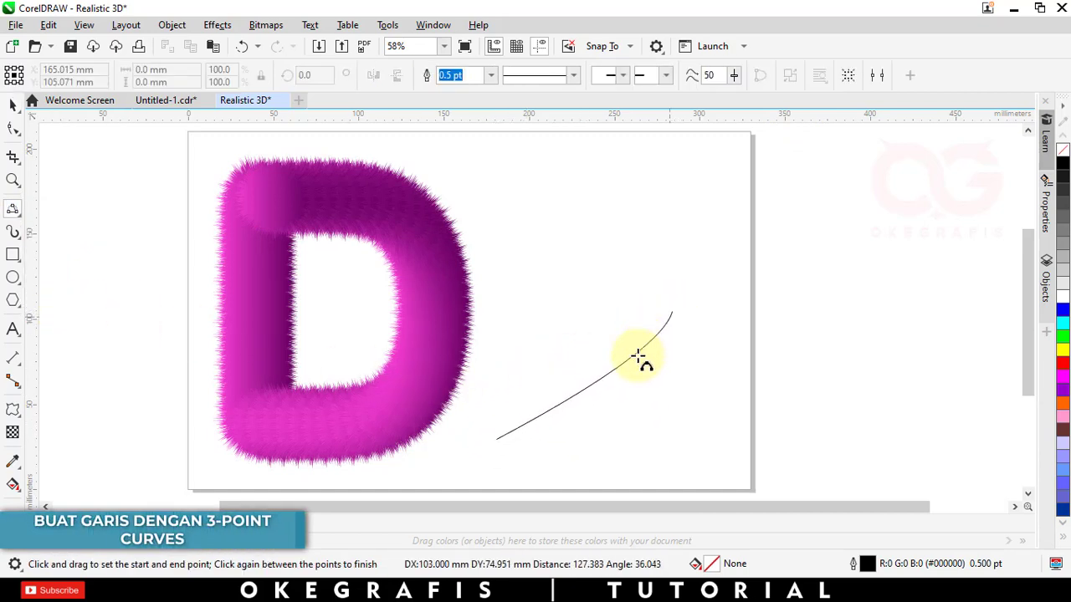
{"action": "left_click", "coordinate": [570, 356]}
{"action": "key", "text": "space"}
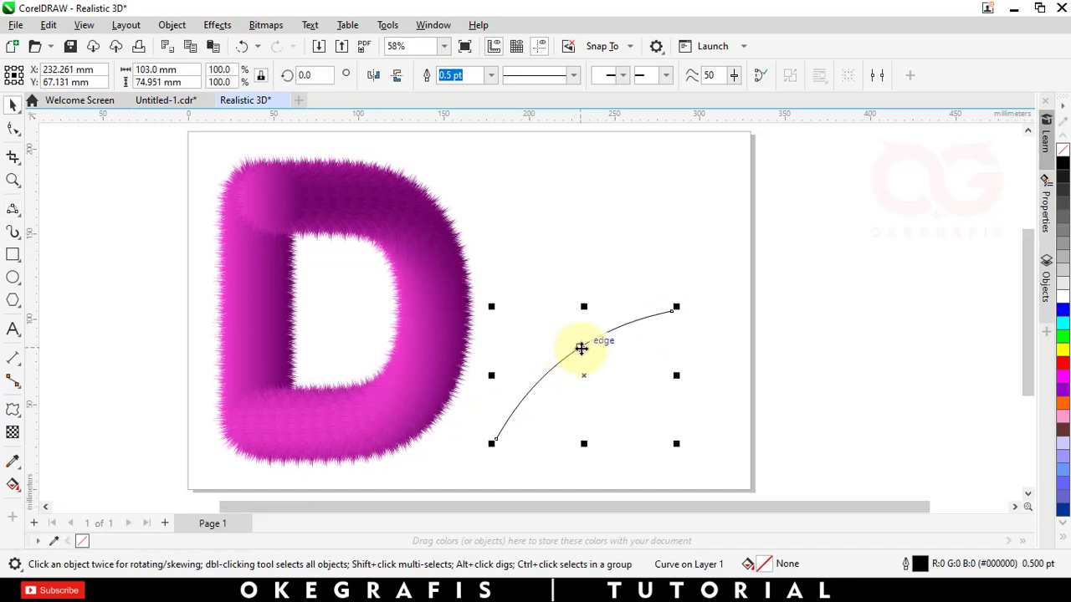
Step: Reshape the curve into an S by swinging its lower node's handle outward below the line
{"action": "key", "text": "F10"}
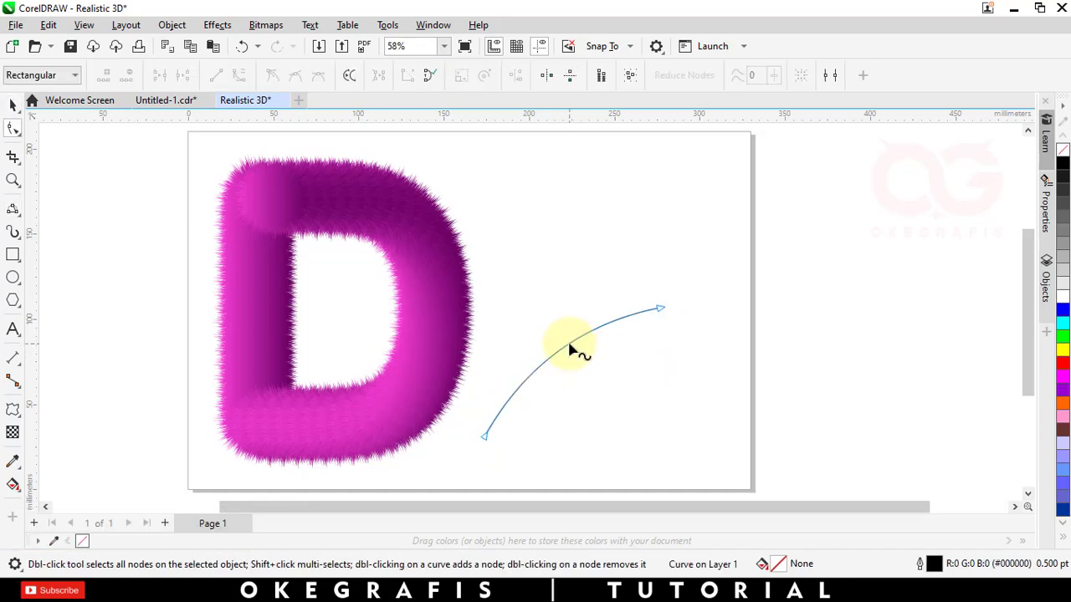
{"action": "left_click", "coordinate": [613, 327]}
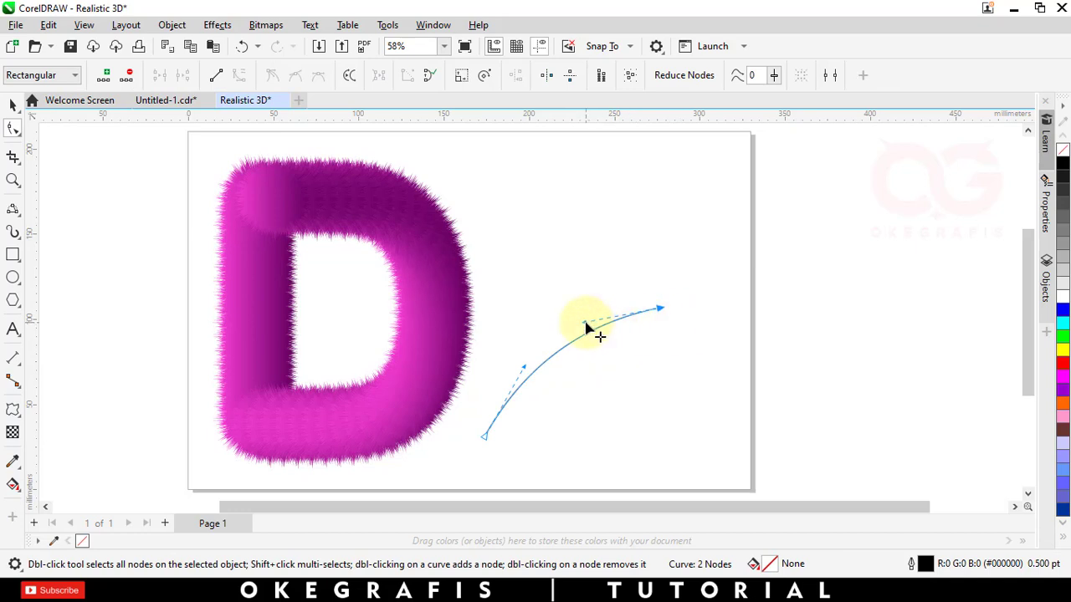
{"action": "left_click_drag", "start_coordinate": [525, 368], "coordinate": [620, 448]}
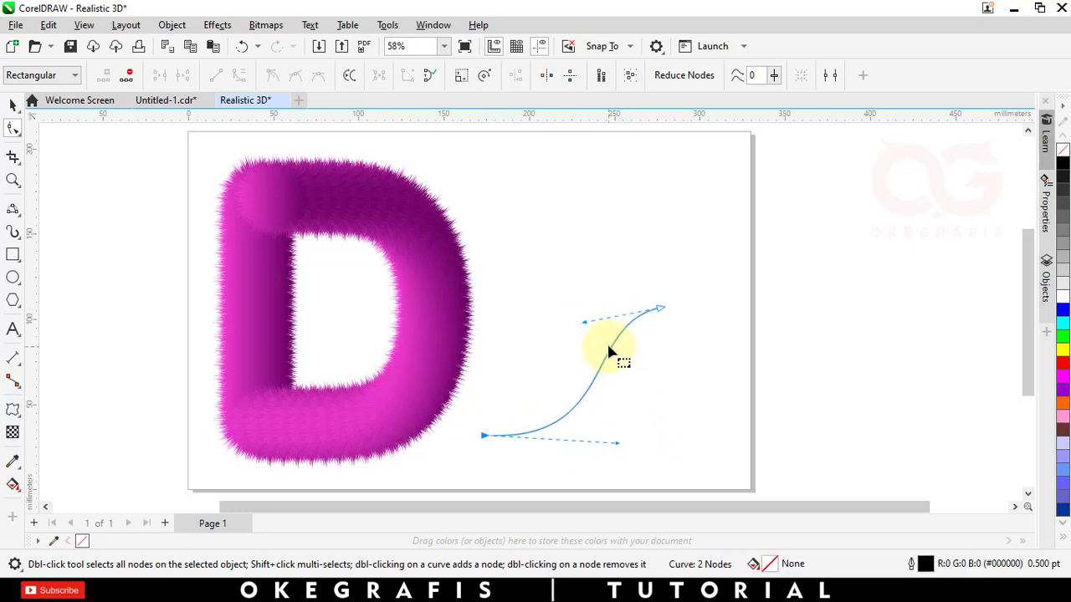
Step: Enlarge the S-curve proportionally and position it just to the right of the D
{"action": "left_click", "coordinate": [14, 107]}
{"action": "left_click_drag", "start_coordinate": [479, 441], "coordinate": [460, 451]}
{"action": "left_click_drag", "start_coordinate": [529, 429], "coordinate": [490, 424]}
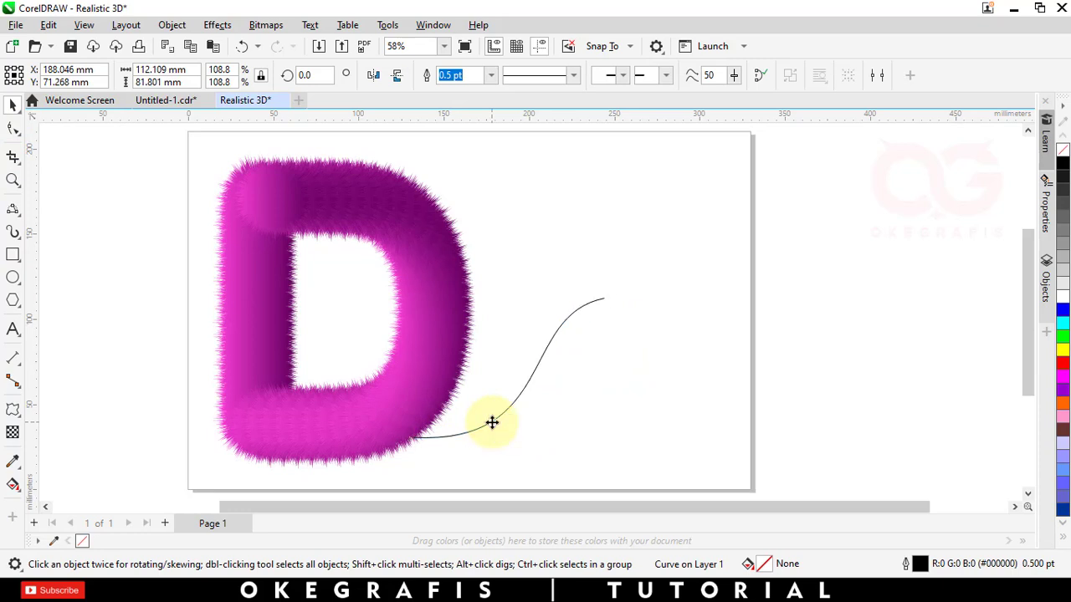
{"action": "left_click", "coordinate": [493, 418]}
{"action": "left_click_drag", "start_coordinate": [611, 294], "coordinate": [687, 283]}
{"action": "left_click", "coordinate": [645, 370]}
Step: Duplicate one of the D's furry circles into the empty area below the S-curve and scale the copy proportionally to about 41 mm
{"action": "left_click", "coordinate": [401, 391]}
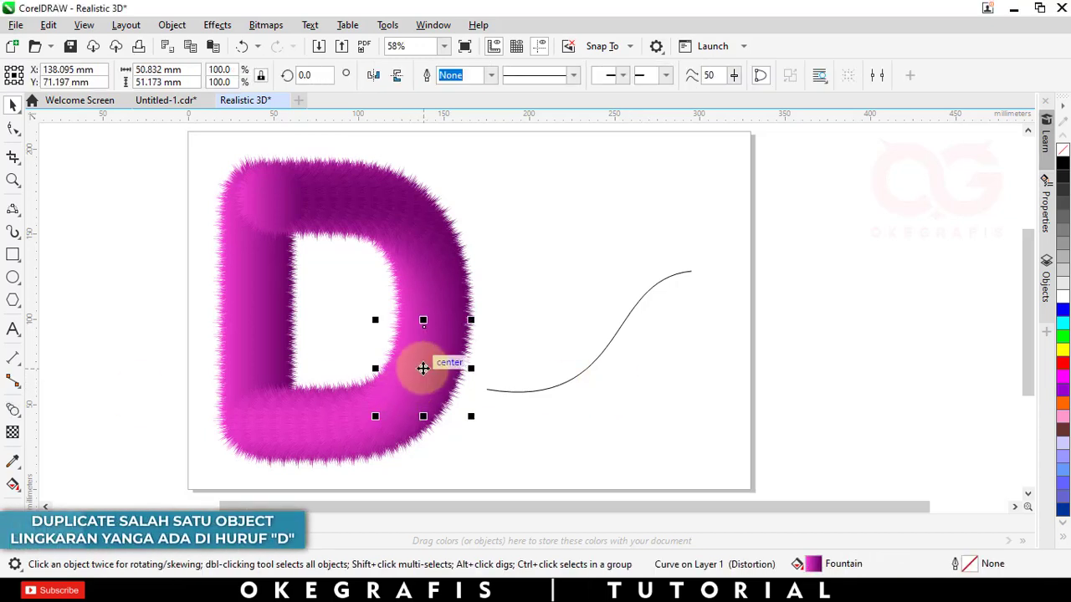
{"action": "left_click_drag", "start_coordinate": [423, 368], "coordinate": [621, 425]}
{"action": "left_click", "coordinate": [670, 349]}
{"action": "left_click", "coordinate": [690, 385]}
{"action": "left_click", "coordinate": [636, 413]}
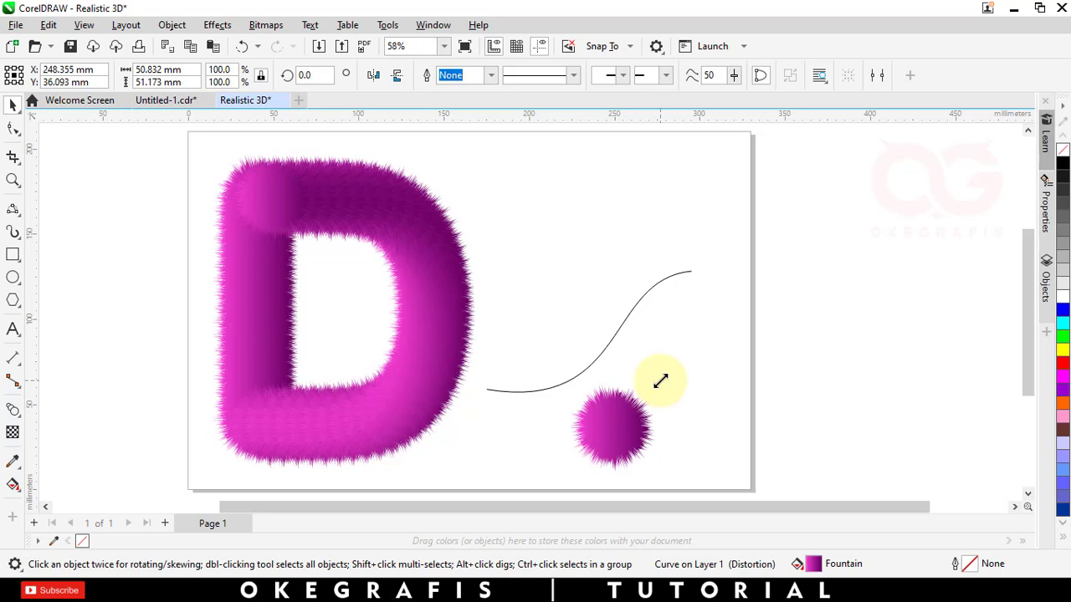
{"action": "left_click_drag", "start_coordinate": [660, 382], "coordinate": [645, 397]}
Step: Place another copy of the 41 mm furry circle level with it near the page's right edge and shrink it to about 14 mm
{"action": "left_click_drag", "start_coordinate": [604, 435], "coordinate": [710, 438]}
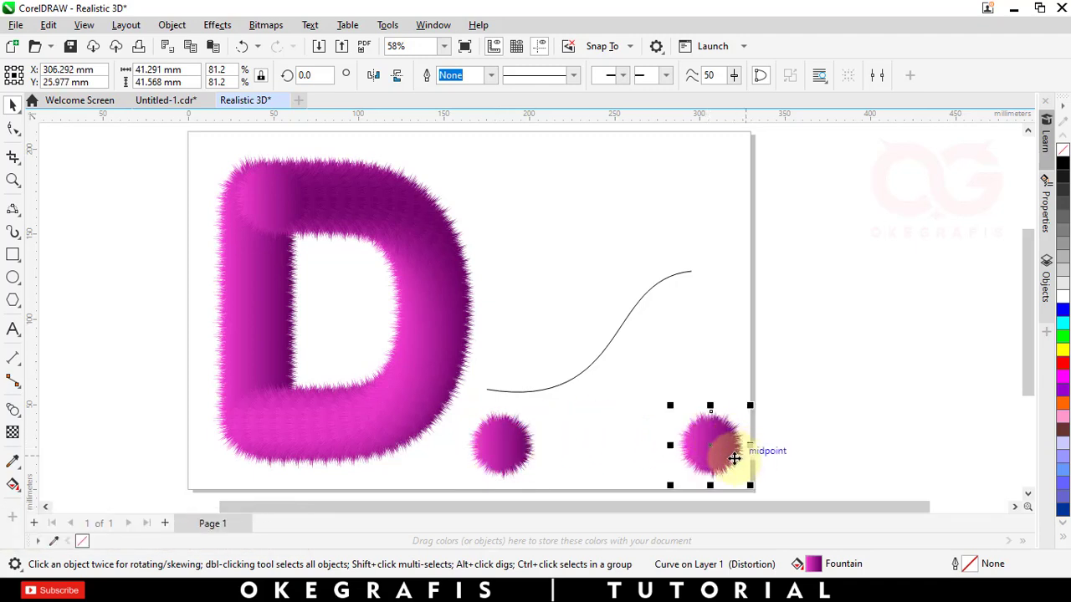
{"action": "left_click_drag", "start_coordinate": [753, 404], "coordinate": [747, 426]}
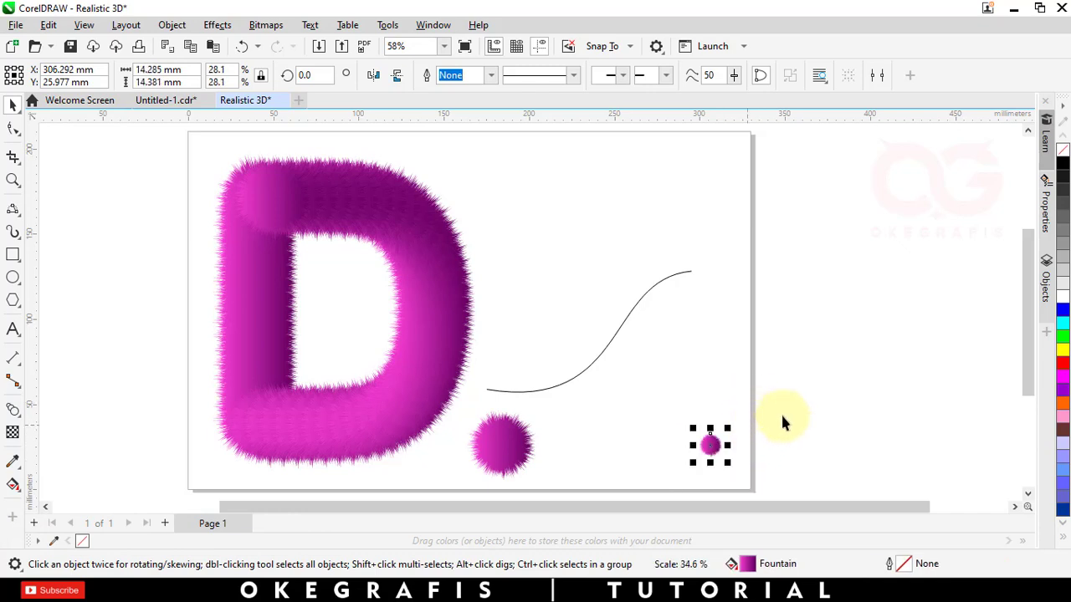
{"action": "left_click", "coordinate": [781, 415]}
Step: Blend the large furry circle into the small one in a straight line
{"action": "left_click", "coordinate": [512, 468]}
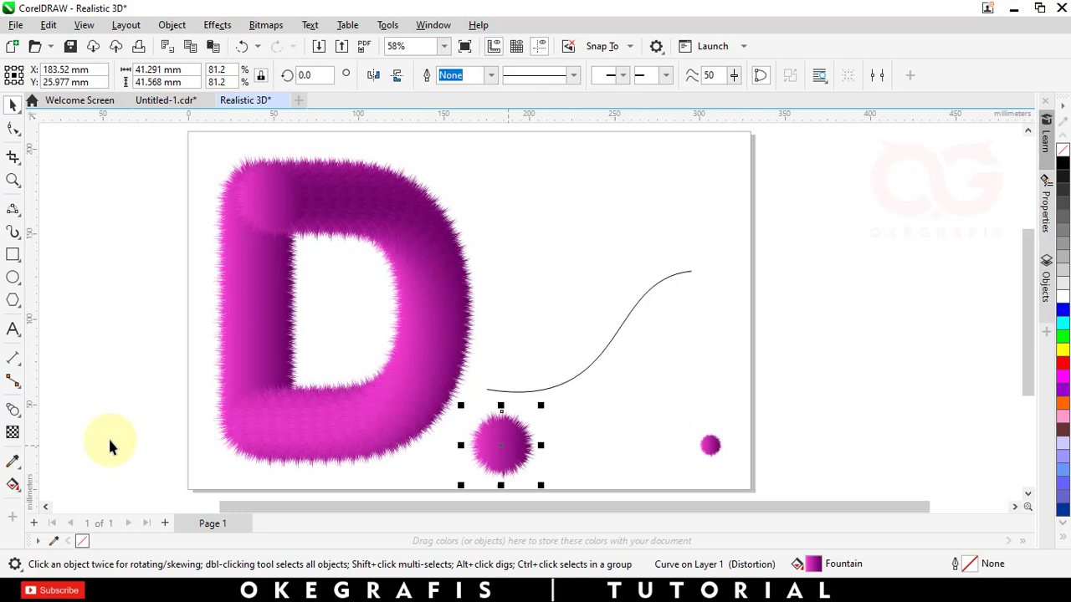
{"action": "left_click", "coordinate": [13, 411]}
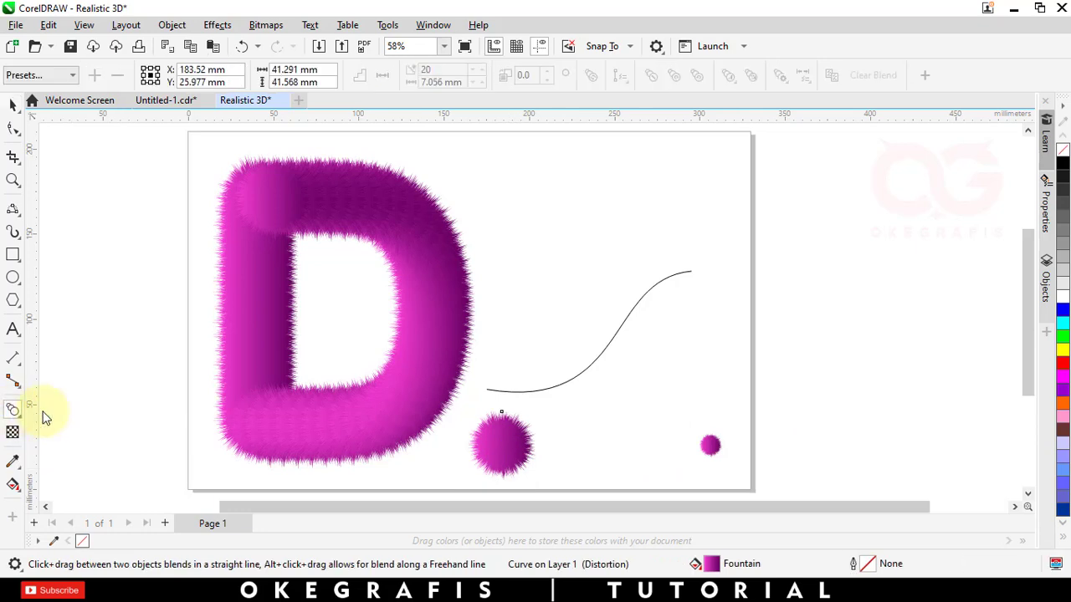
{"action": "left_click_drag", "start_coordinate": [505, 459], "coordinate": [721, 449]}
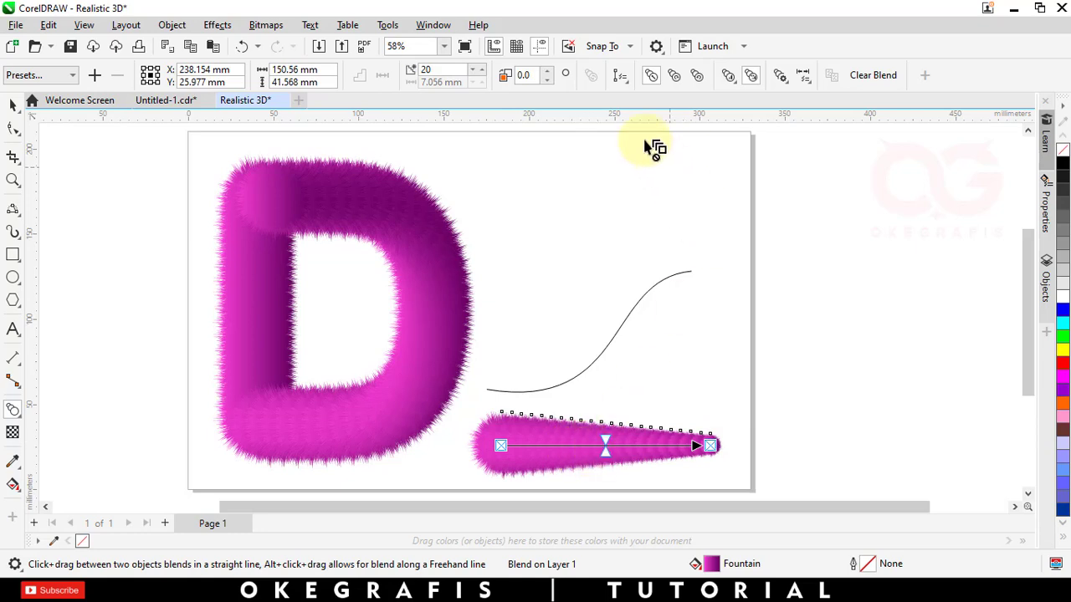
Step: Attach the blend to the S-curve as its new path and spread it along the full path
{"action": "left_click", "coordinate": [621, 76]}
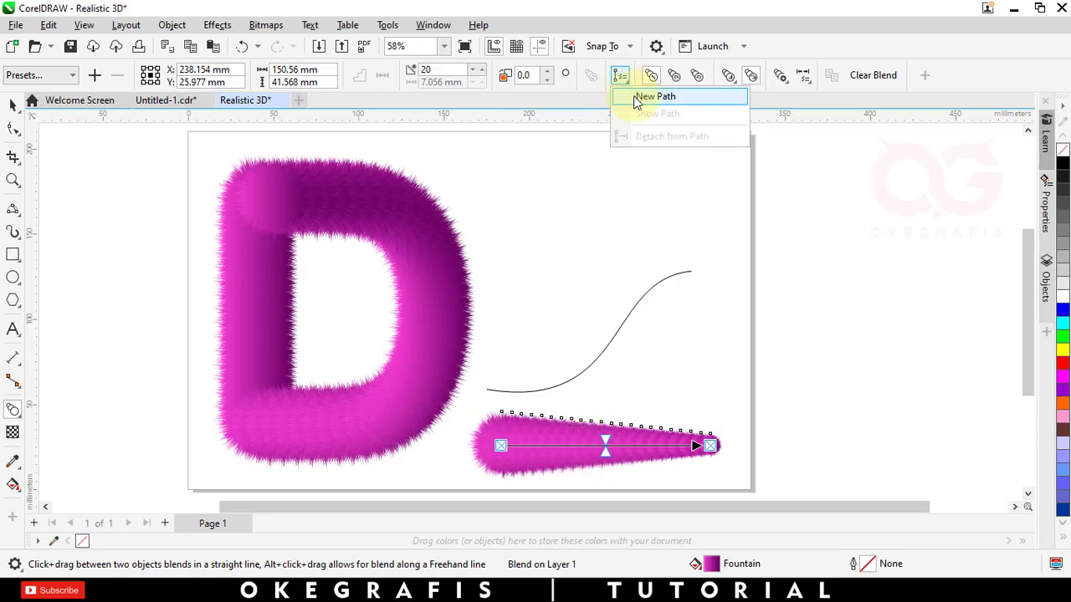
{"action": "left_click", "coordinate": [654, 97]}
{"action": "left_click", "coordinate": [596, 358]}
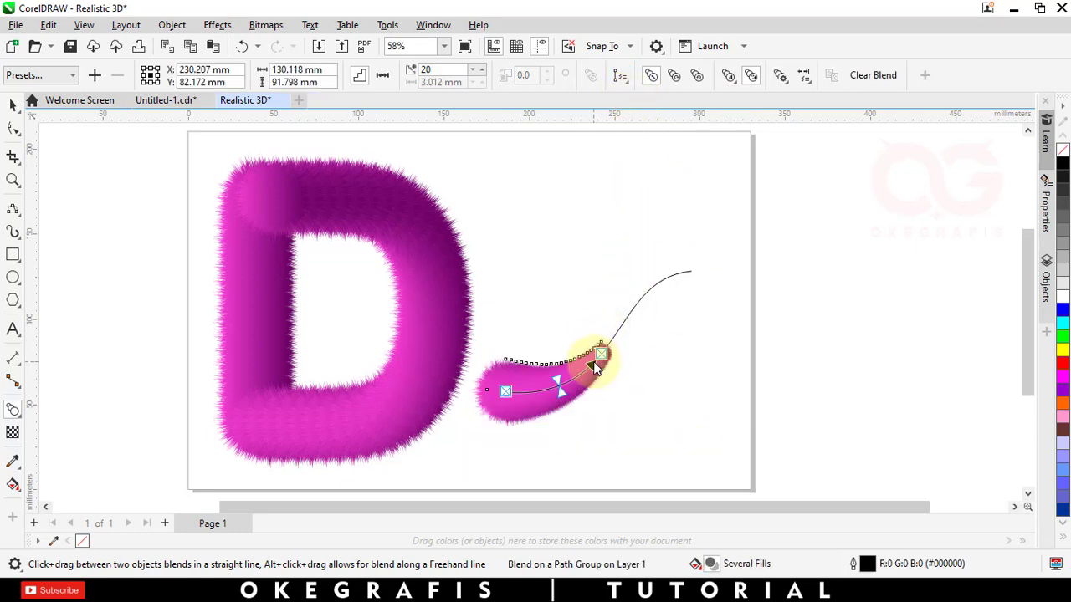
{"action": "left_click", "coordinate": [781, 77]}
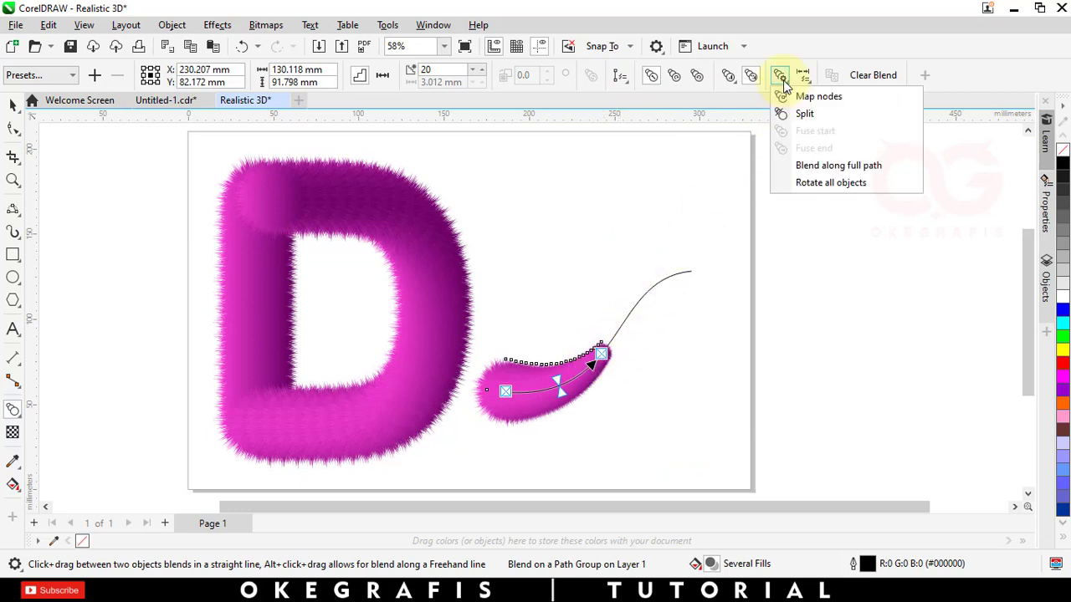
{"action": "left_click", "coordinate": [801, 168]}
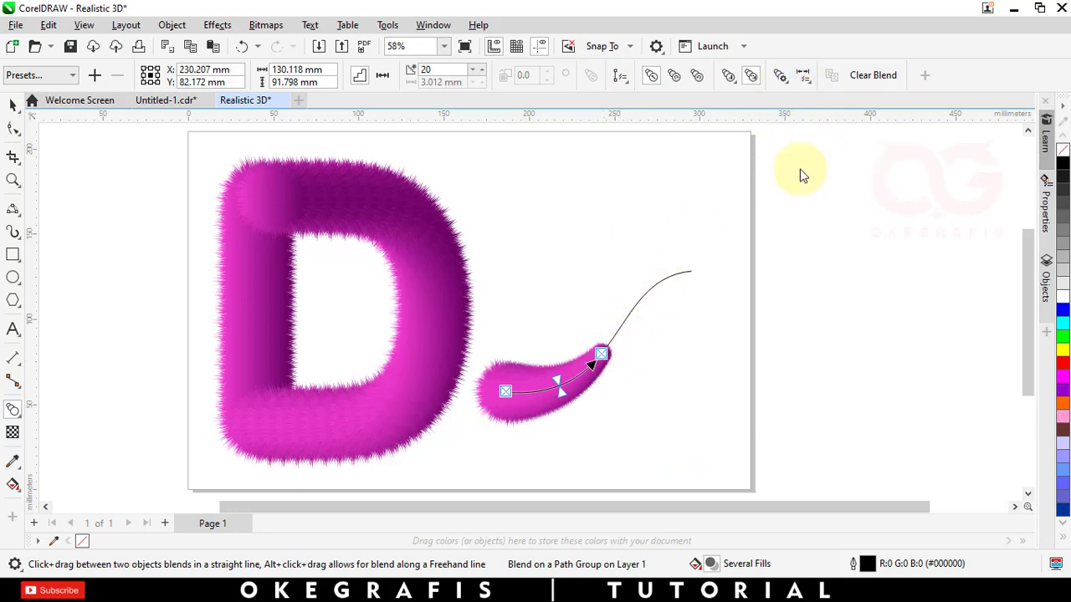
Step: Shrink the blend's small end circle at the upper tip of the S-curve to about 9 mm
{"action": "left_click", "coordinate": [14, 106]}
{"action": "scroll", "coordinate": [679, 276], "scroll_direction": "up", "scroll_amount": 1}
{"action": "left_click", "coordinate": [711, 276]}
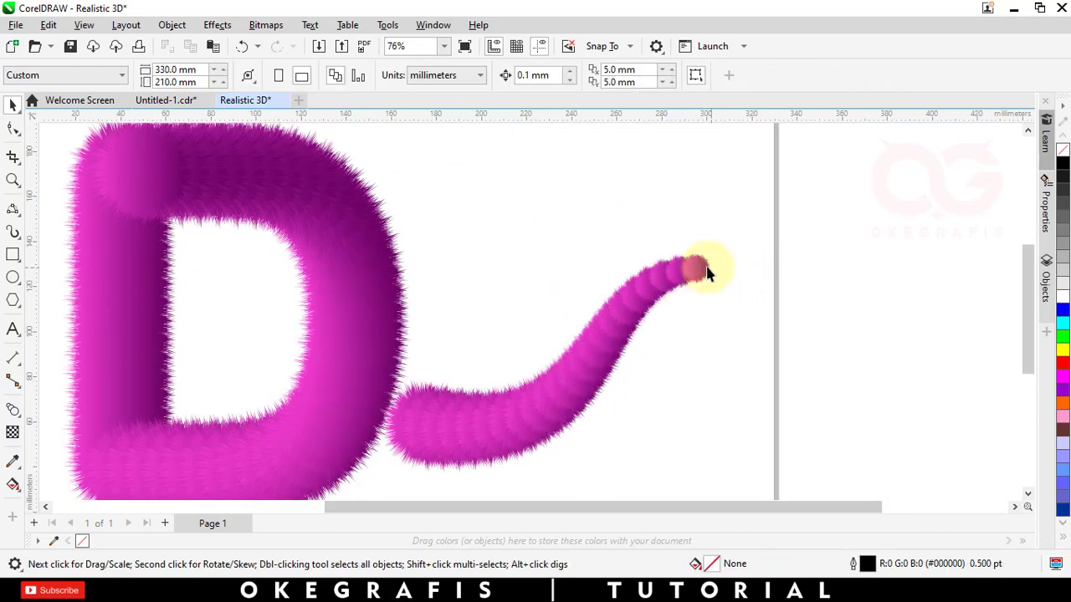
{"action": "left_click", "coordinate": [695, 268]}
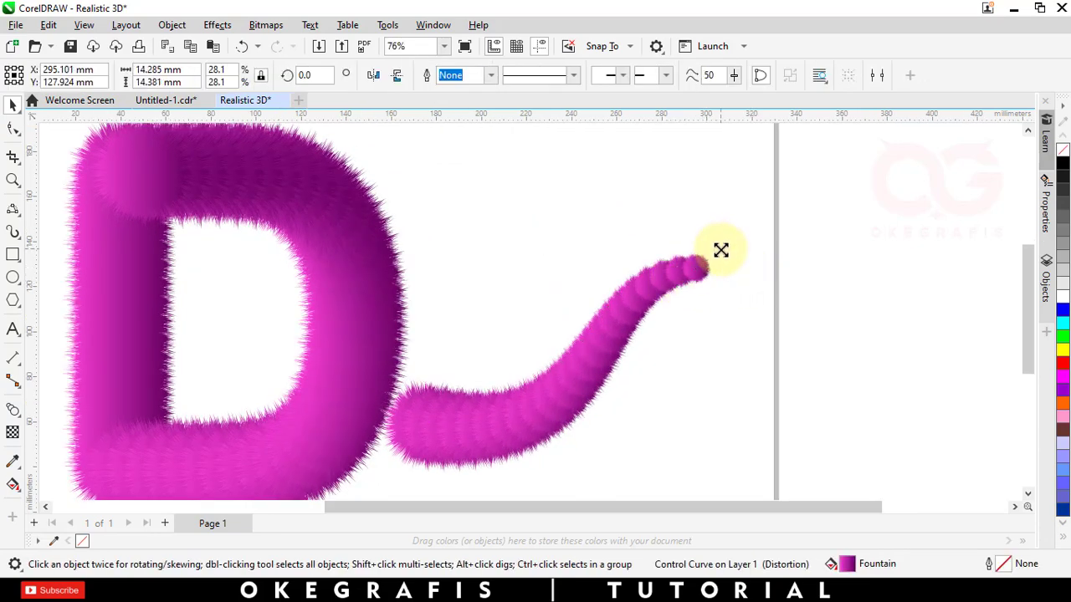
{"action": "left_click_drag", "start_coordinate": [721, 250], "coordinate": [721, 252]}
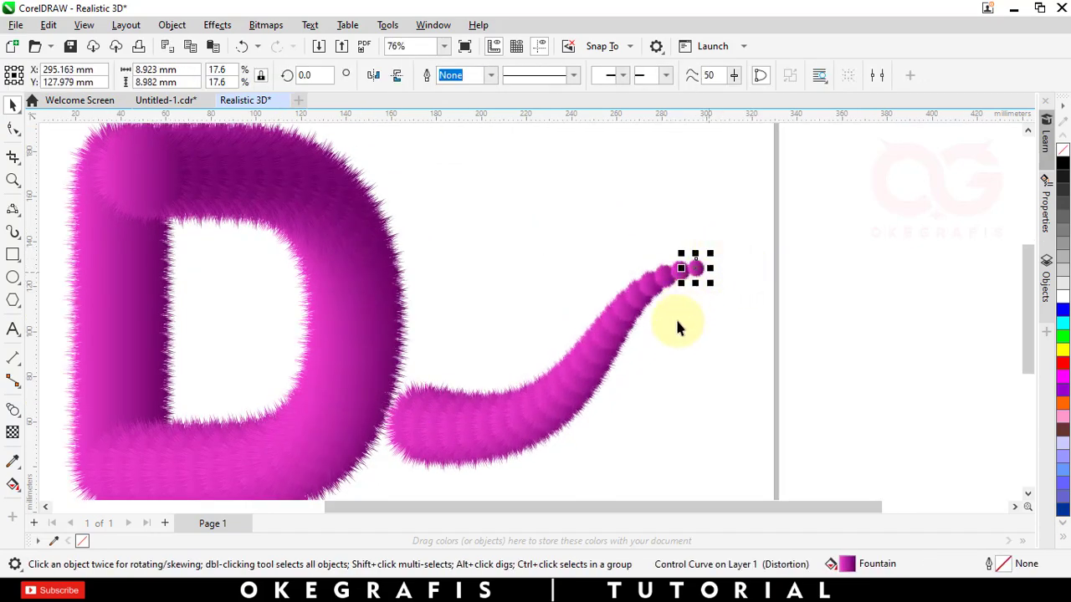
Step: Set the S-curve blend to 30 steps
{"action": "left_click", "coordinate": [627, 338]}
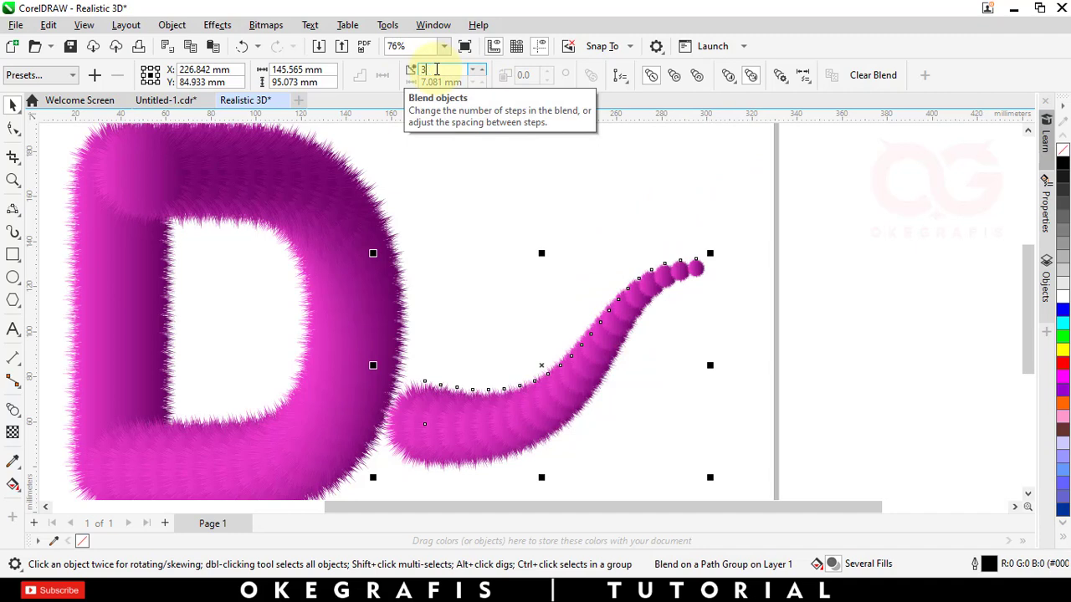
{"action": "key", "text": "Return"}
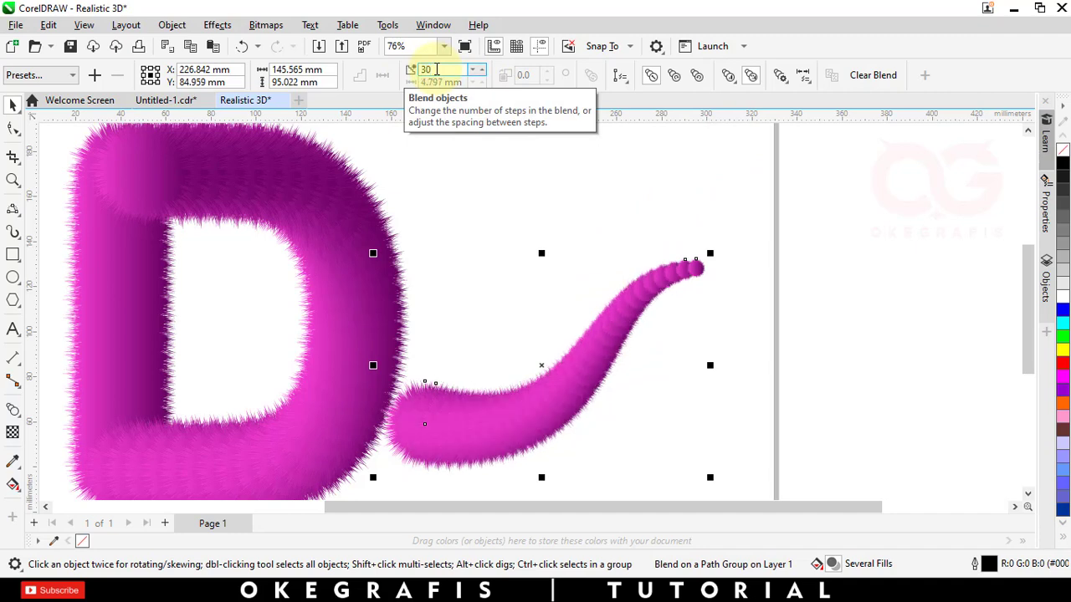
{"action": "left_click", "coordinate": [609, 217]}
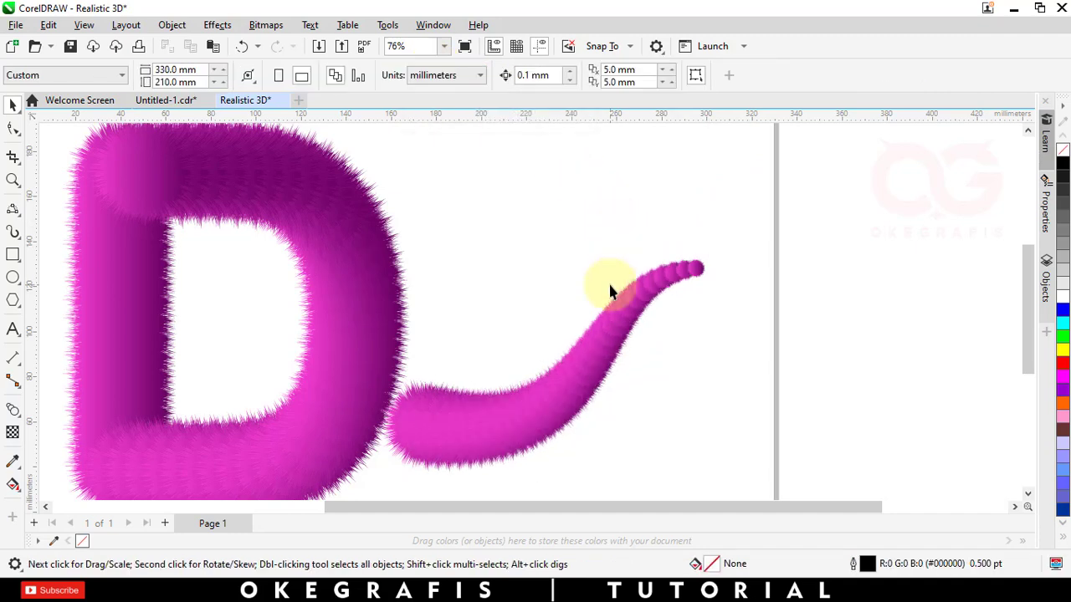
Step: Join the tail blend to the D's lower-right curve, rotating it slightly counterclockwise and centering it at about X 177 mm, Y 80 mm
{"action": "scroll", "coordinate": [615, 226], "scroll_direction": "down", "scroll_amount": 3}
{"action": "left_click", "coordinate": [580, 329]}
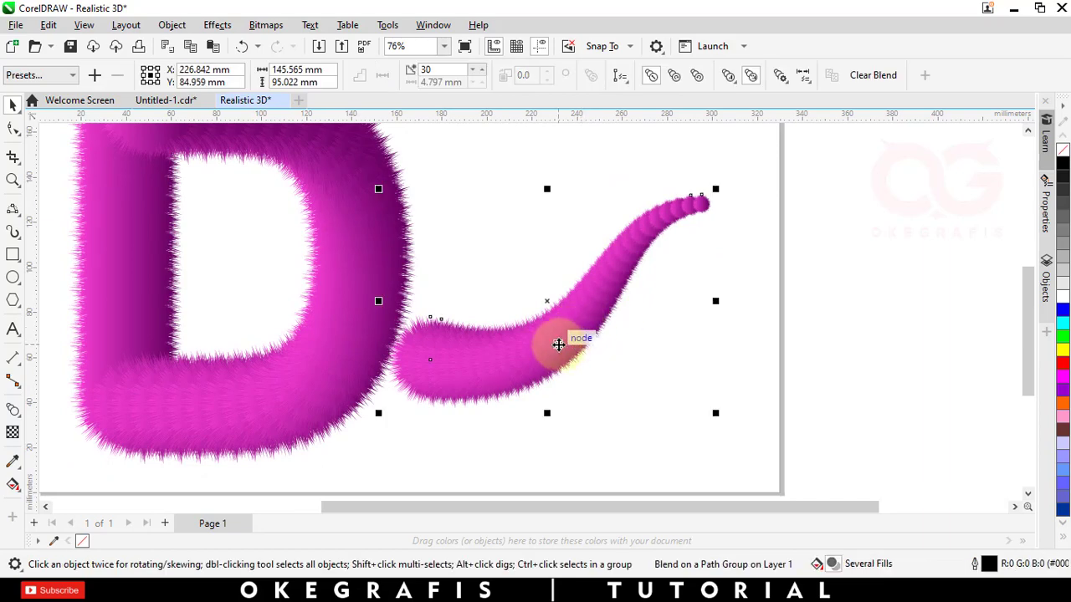
{"action": "left_click_drag", "start_coordinate": [566, 357], "coordinate": [564, 386]}
{"action": "left_click", "coordinate": [638, 288]}
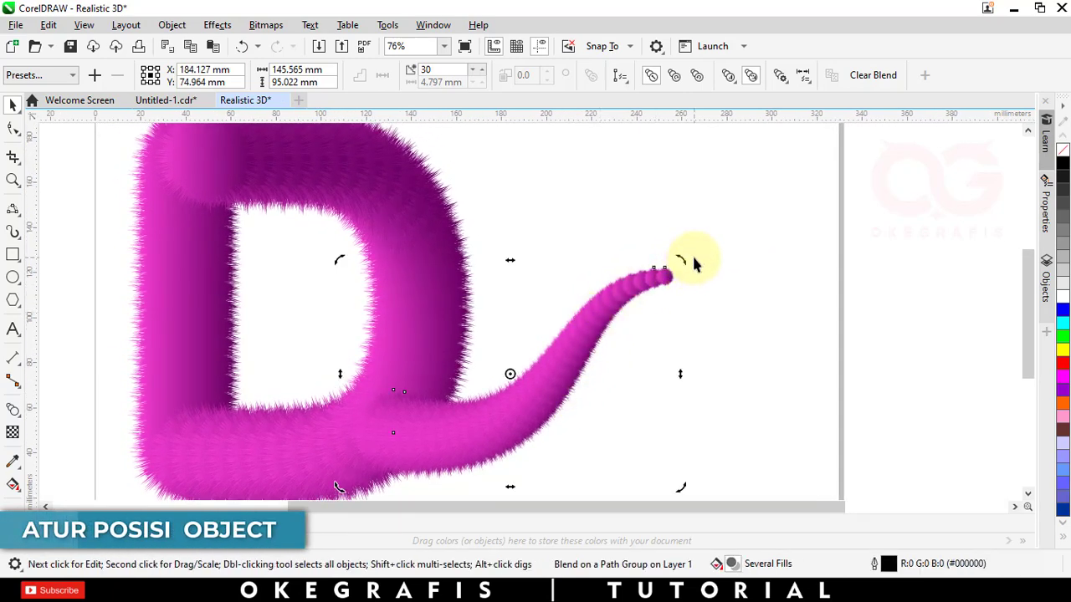
{"action": "left_click_drag", "start_coordinate": [679, 254], "coordinate": [664, 294]}
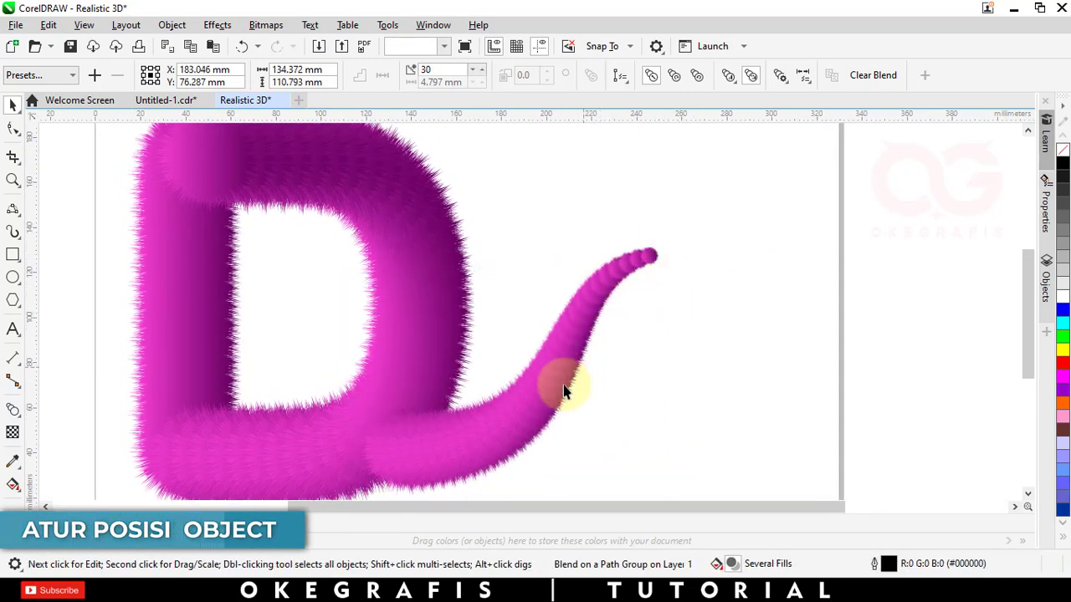
{"action": "left_click_drag", "start_coordinate": [564, 382], "coordinate": [527, 378]}
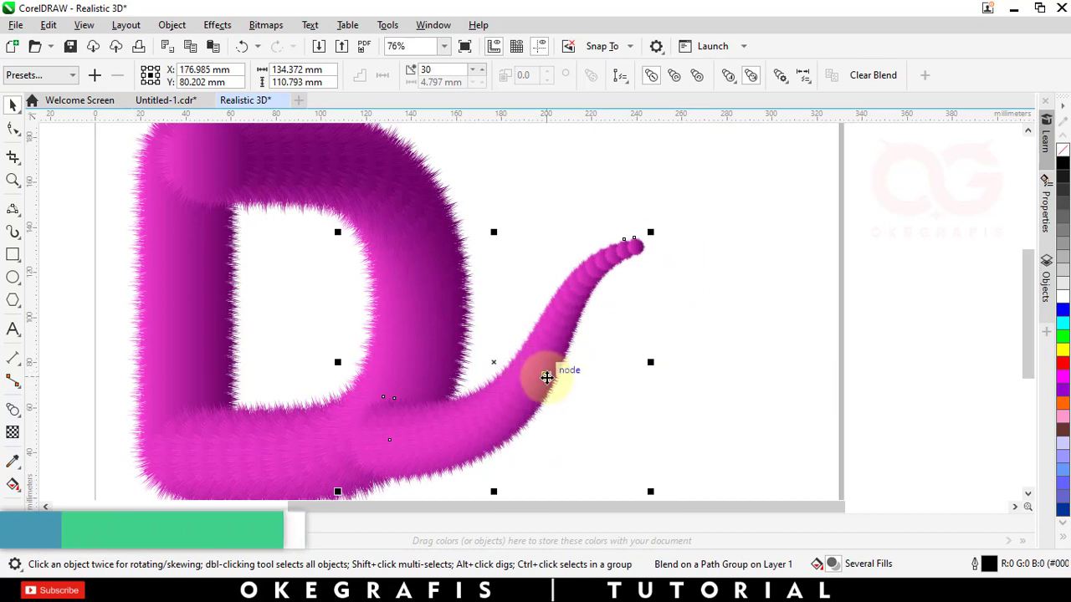
{"action": "left_click", "coordinate": [655, 331]}
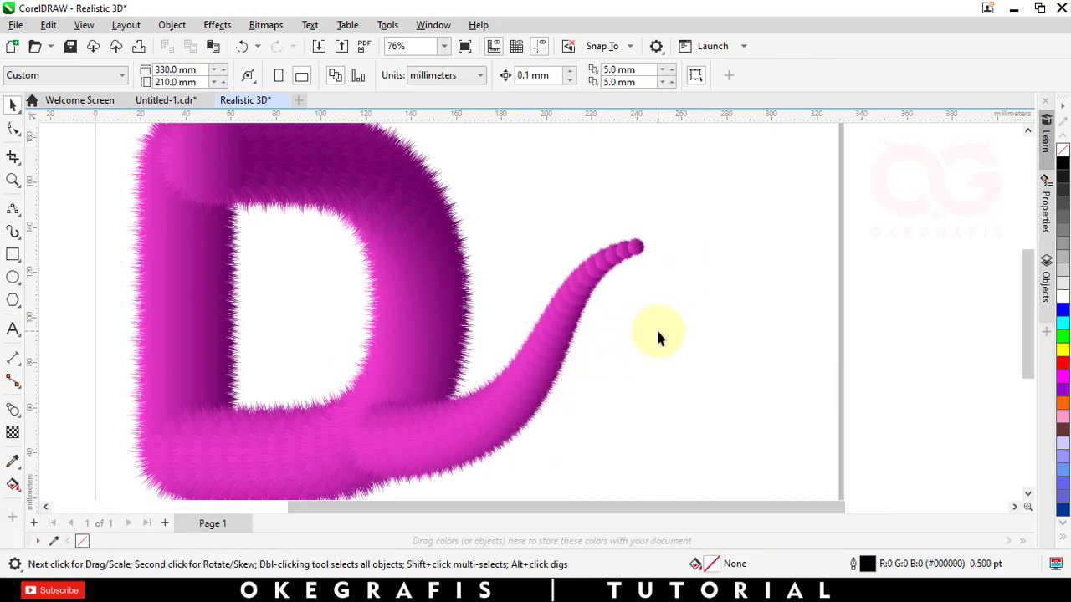
Step: Break the tail blend apart and group the resulting objects
{"action": "left_click", "coordinate": [584, 302]}
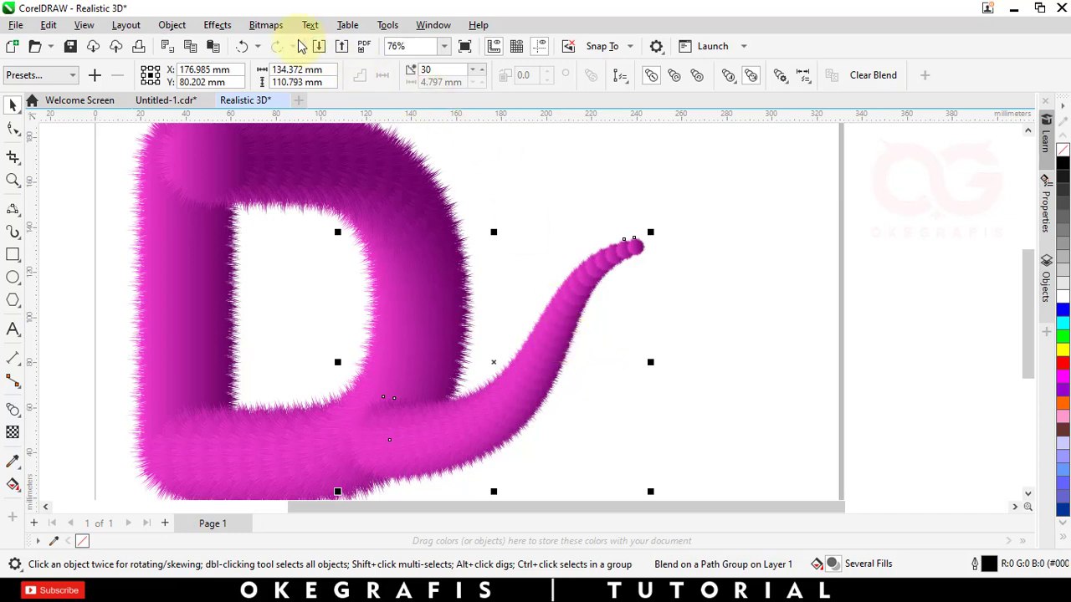
{"action": "left_click", "coordinate": [173, 25]}
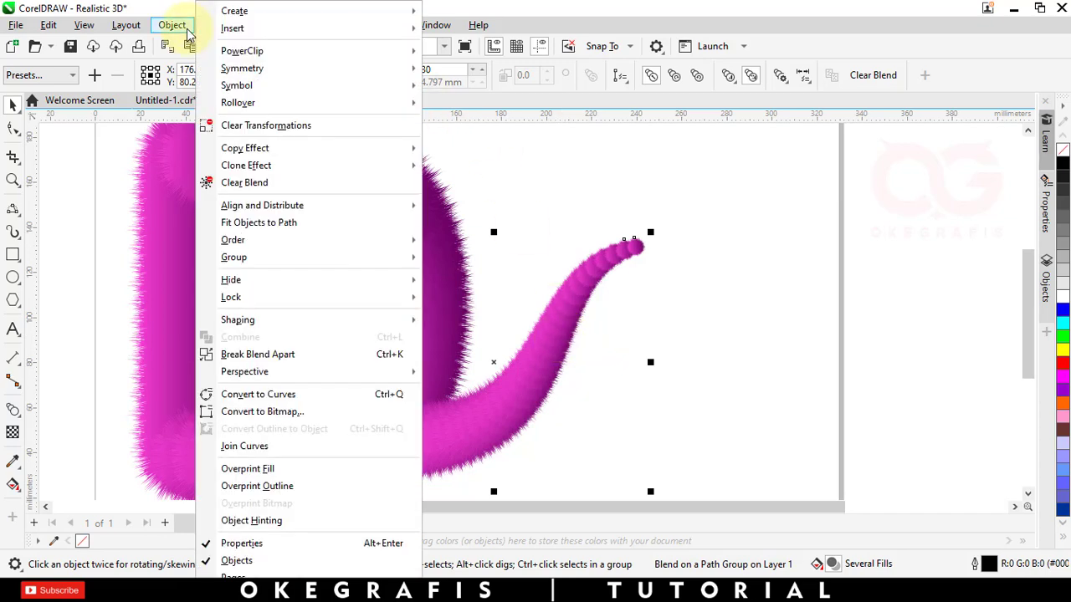
{"action": "left_click", "coordinate": [258, 355]}
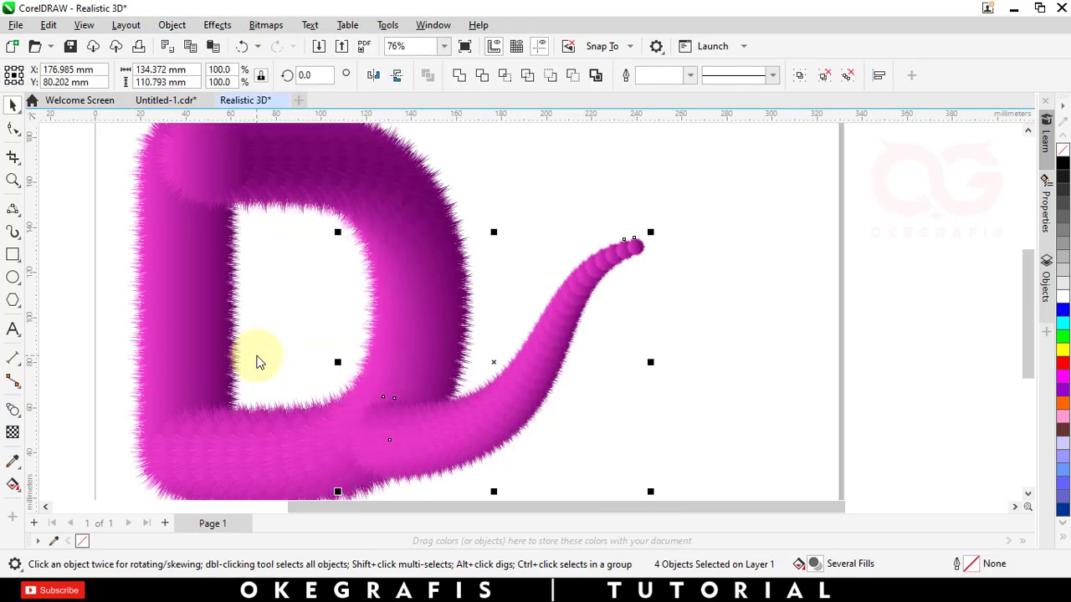
{"action": "left_click", "coordinate": [801, 77]}
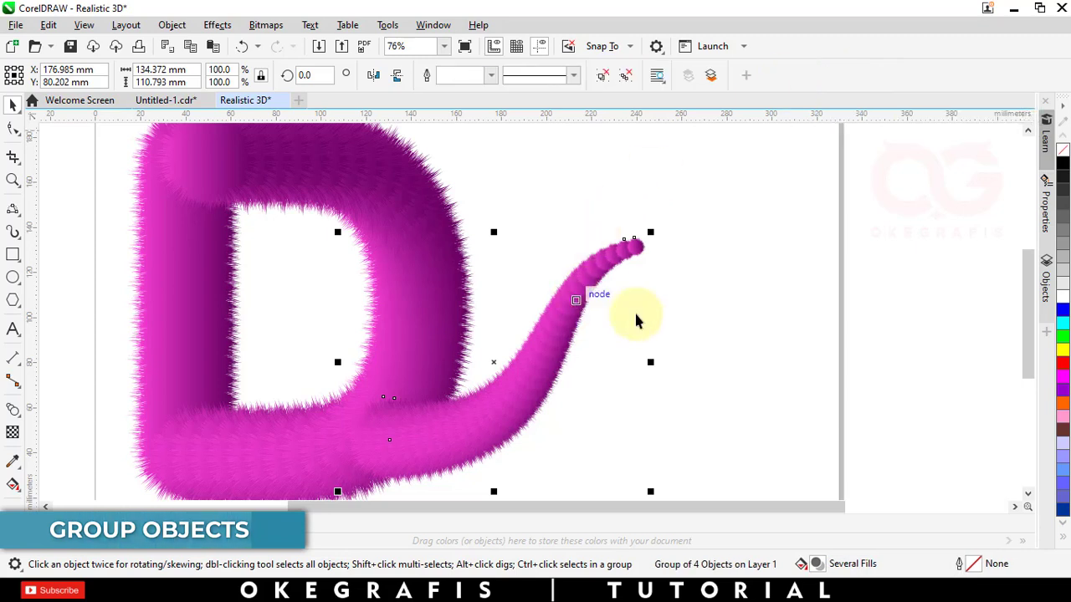
Step: Send the grouped tail to the back, behind the D
{"action": "left_click", "coordinate": [586, 340]}
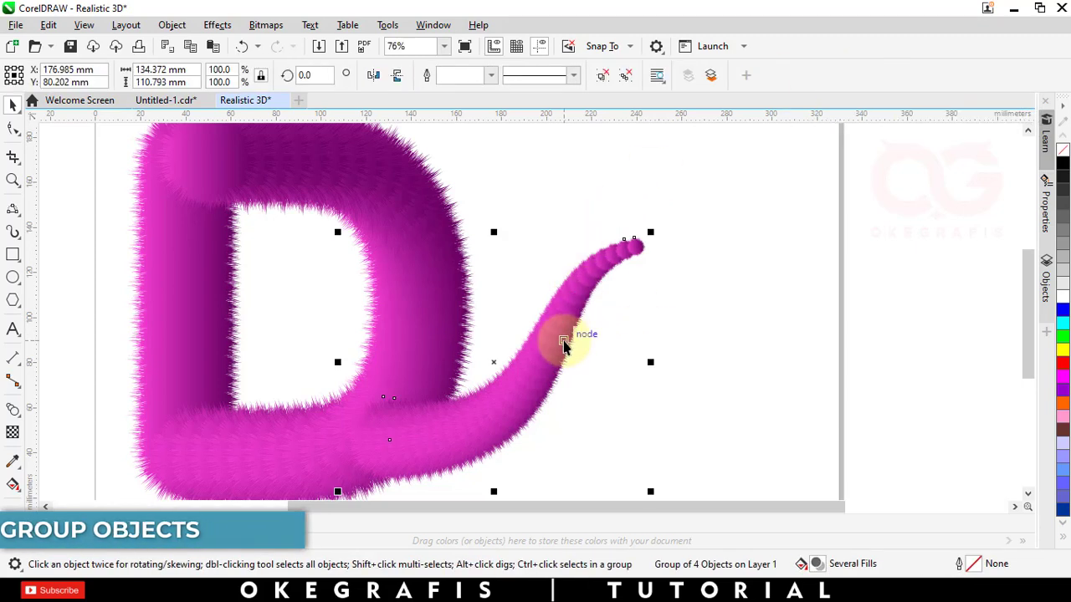
{"action": "left_click", "coordinate": [710, 78]}
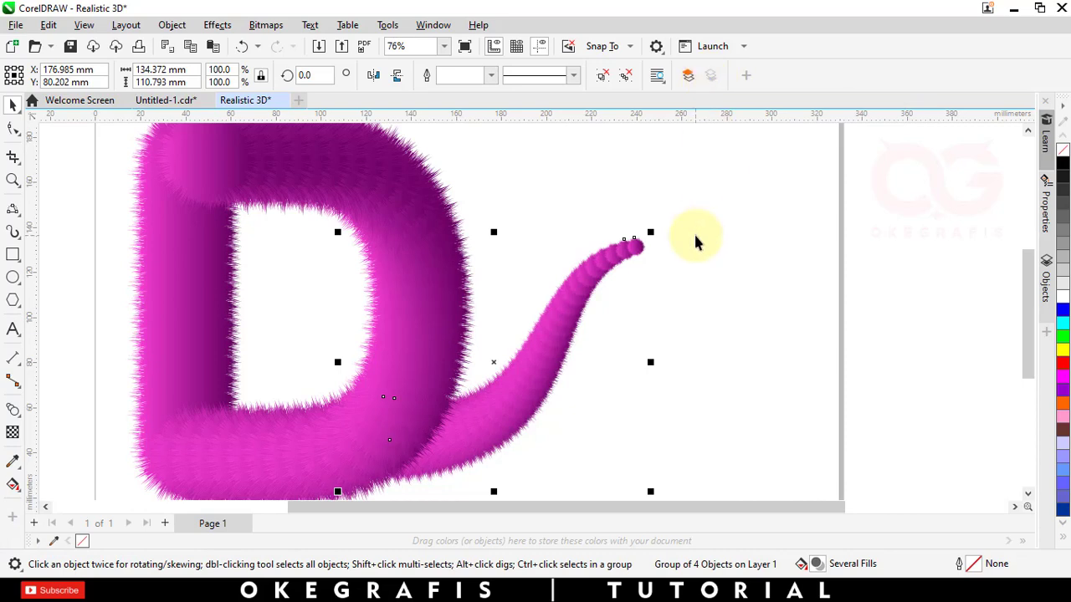
{"action": "left_click", "coordinate": [522, 256]}
Step: Draw a three-sided polygon as an upright triangle in the empty area to the right of the tail's tip
{"action": "scroll", "coordinate": [523, 254], "scroll_direction": "down", "scroll_amount": 1}
{"action": "key", "text": "h"}
{"action": "left_click_drag", "start_coordinate": [523, 255], "coordinate": [585, 279]}
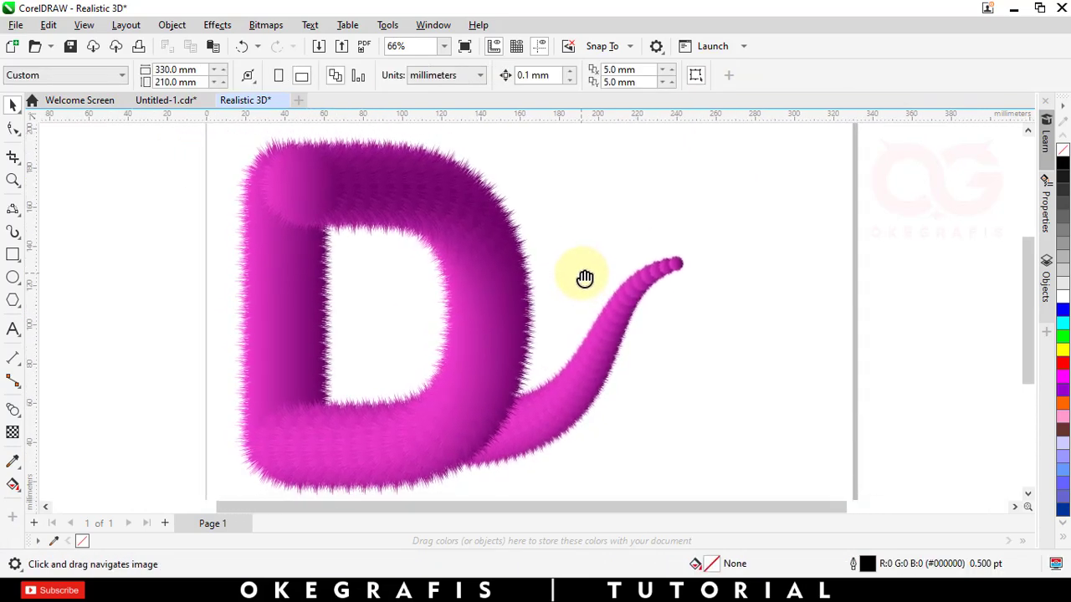
{"action": "key", "text": "space"}
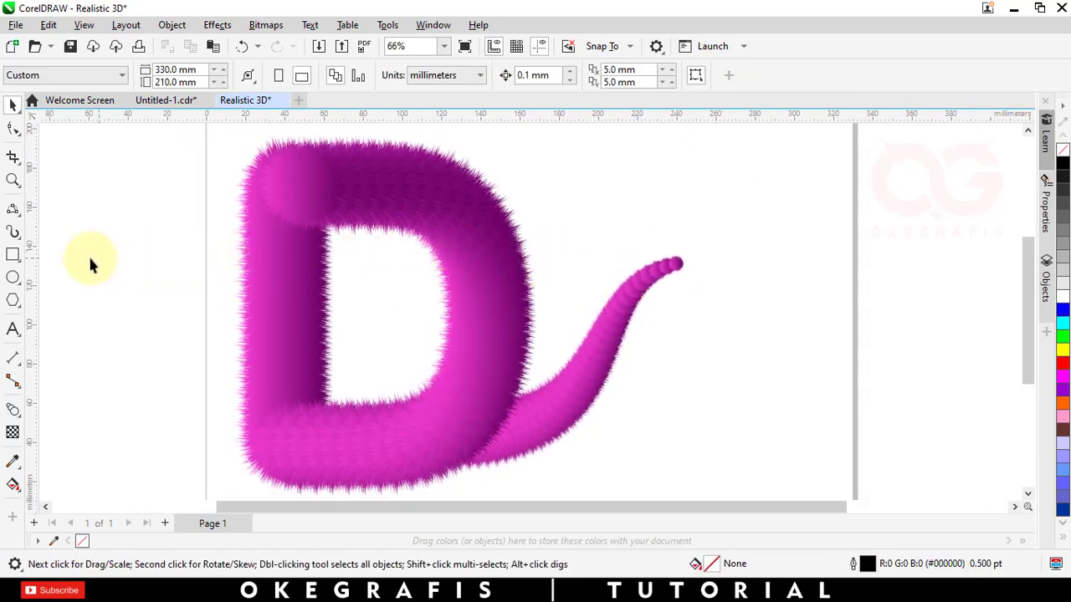
{"action": "left_click", "coordinate": [13, 301]}
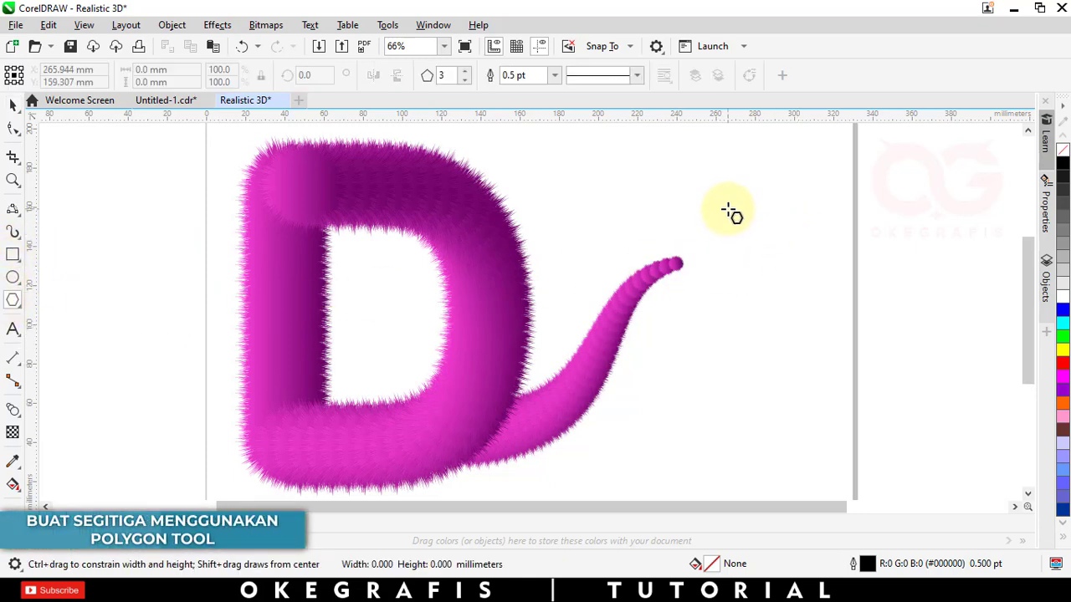
{"action": "mouse_move", "coordinate": [730, 210]}
{"action": "left_mouse_down"}
{"action": "mouse_move", "coordinate": [785, 280]}
{"action": "mouse_move", "coordinate": [811, 291]}
{"action": "mouse_move", "coordinate": [806, 267]}
{"action": "mouse_move", "coordinate": [793, 291]}
{"action": "mouse_move", "coordinate": [710, 304]}
{"action": "left_mouse_up"}
{"action": "key", "text": "space"}
{"action": "left_click", "coordinate": [700, 326]}
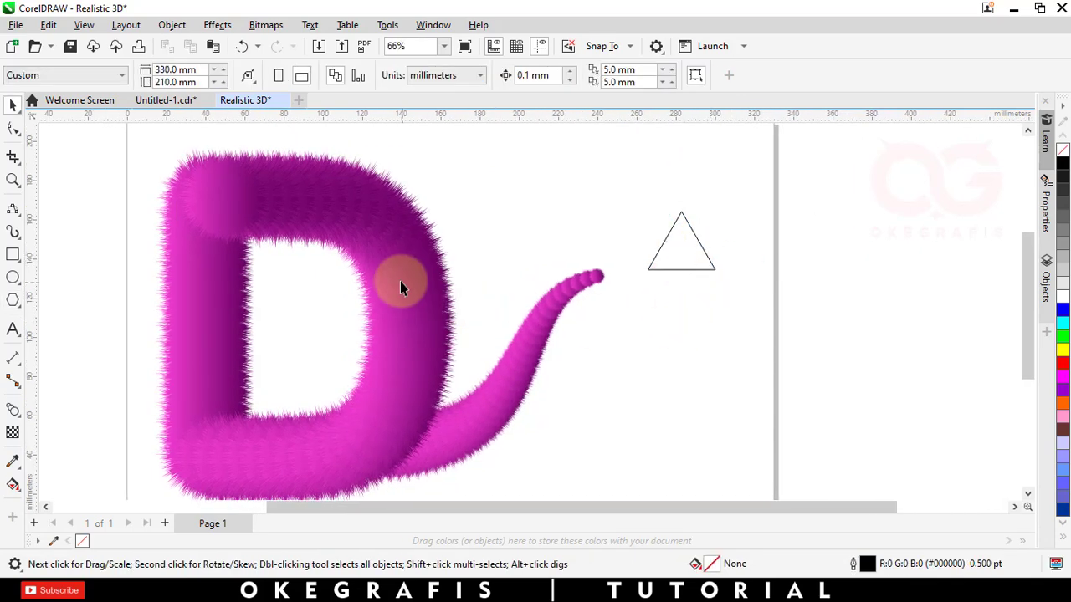
Step: Place a copy of one of the D's furry circles below the triangle and copy all its properties onto the triangle
{"action": "left_click", "coordinate": [398, 279]}
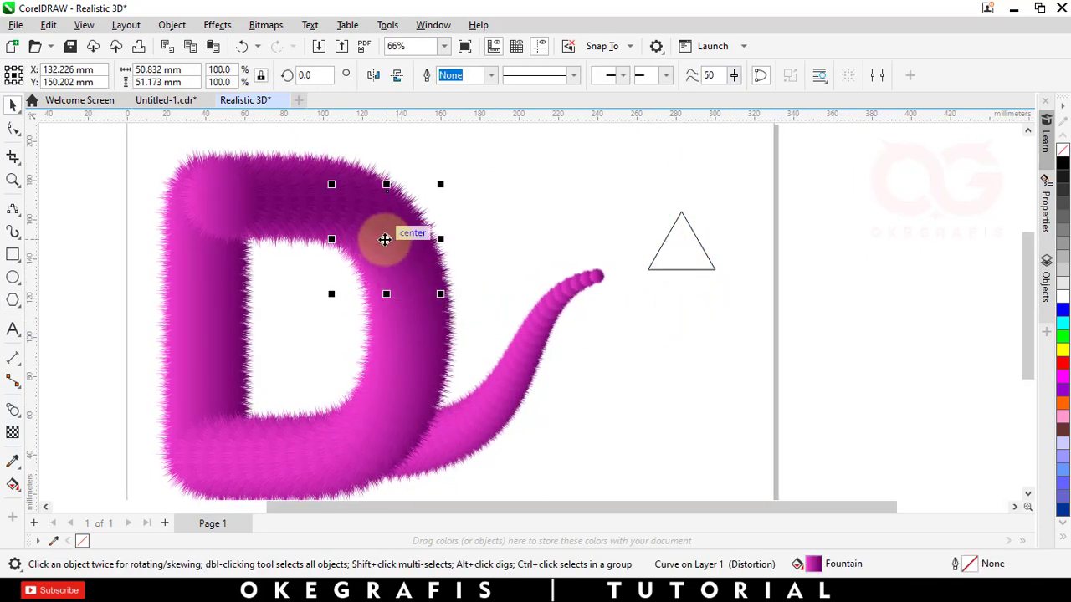
{"action": "left_click_drag", "start_coordinate": [385, 240], "coordinate": [686, 252]}
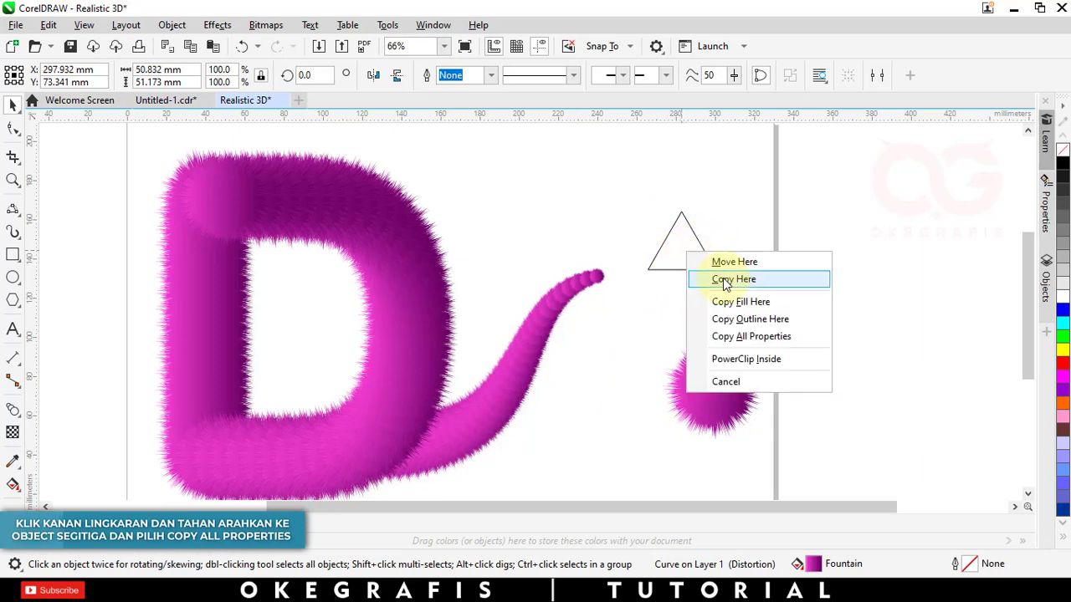
{"action": "left_click", "coordinate": [736, 336]}
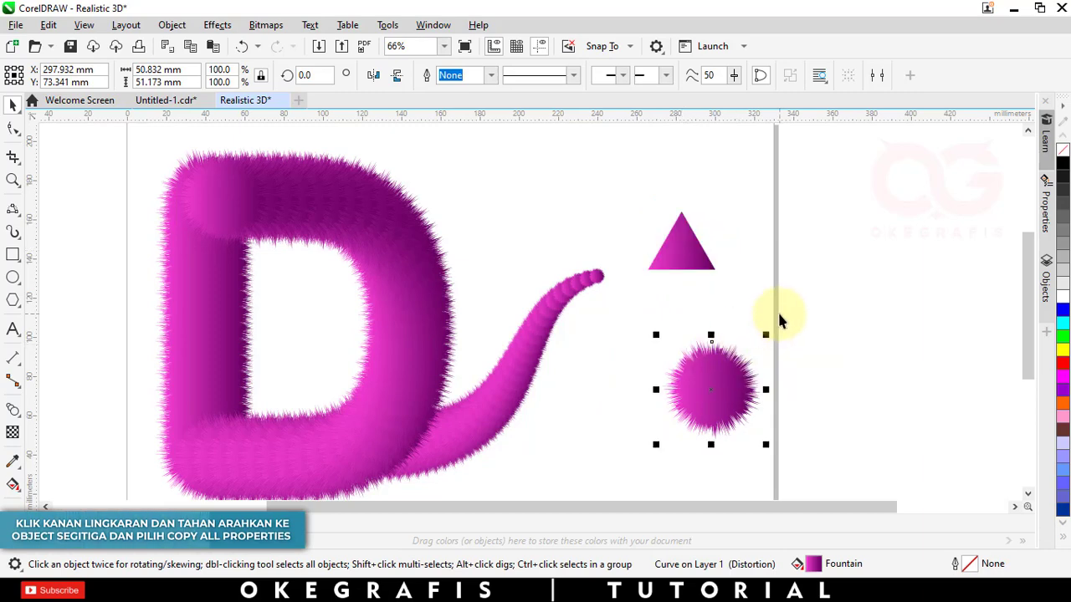
Step: Delete the furry circle copy below the triangle
{"action": "key", "text": "Escape"}
{"action": "left_click", "coordinate": [717, 383]}
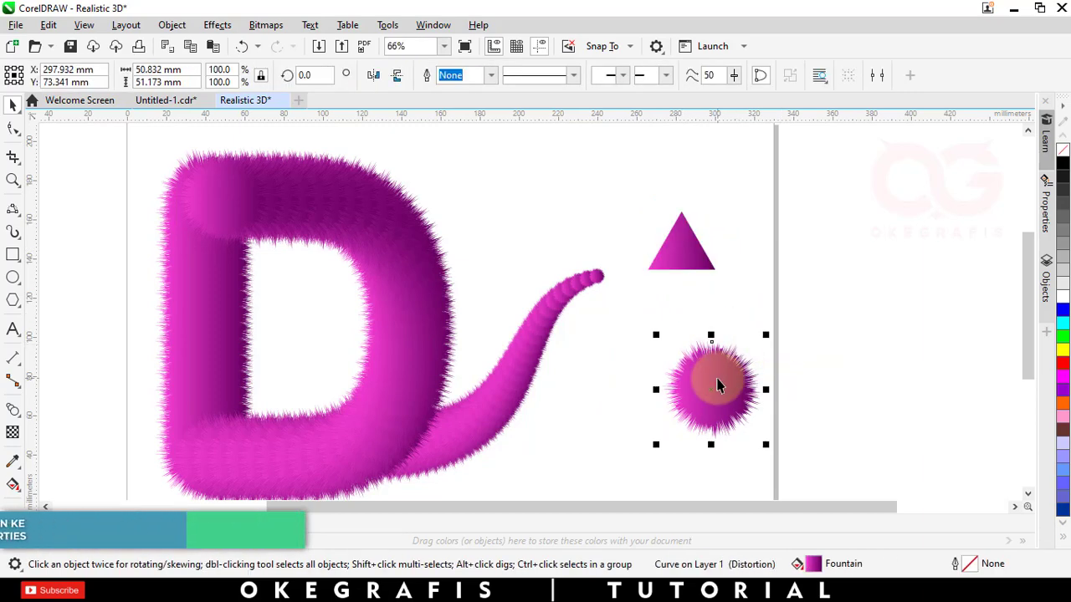
{"action": "key", "text": "Delete"}
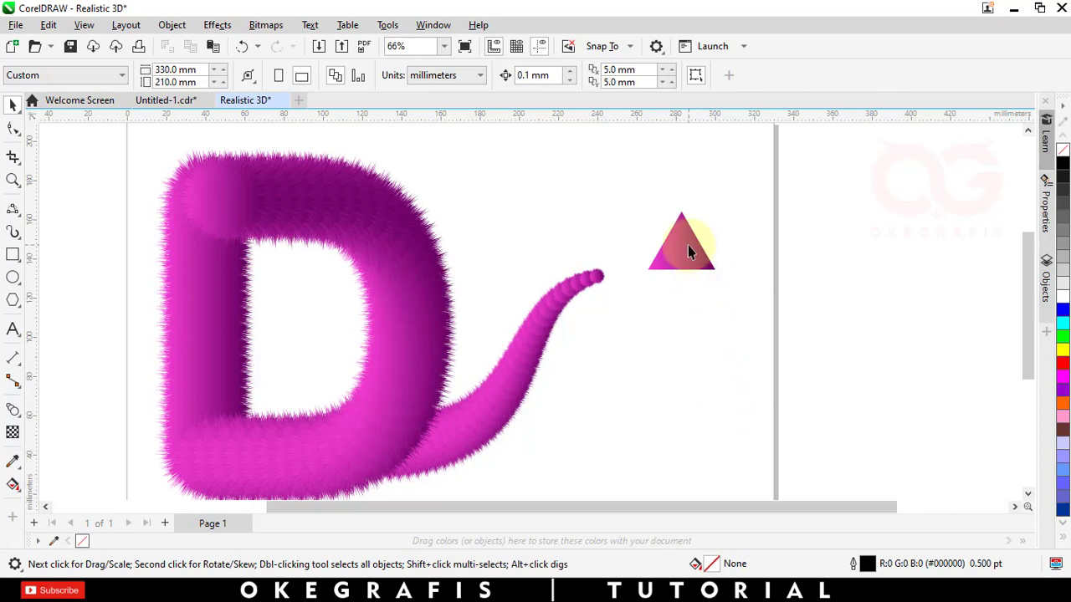
Step: Place a copy of the gradient triangle directly below the original and shrink the upper triangle about its centre to roughly half size
{"action": "left_click_drag", "start_coordinate": [687, 248], "coordinate": [690, 331]}
{"action": "right_click", "coordinate": [690, 331]}
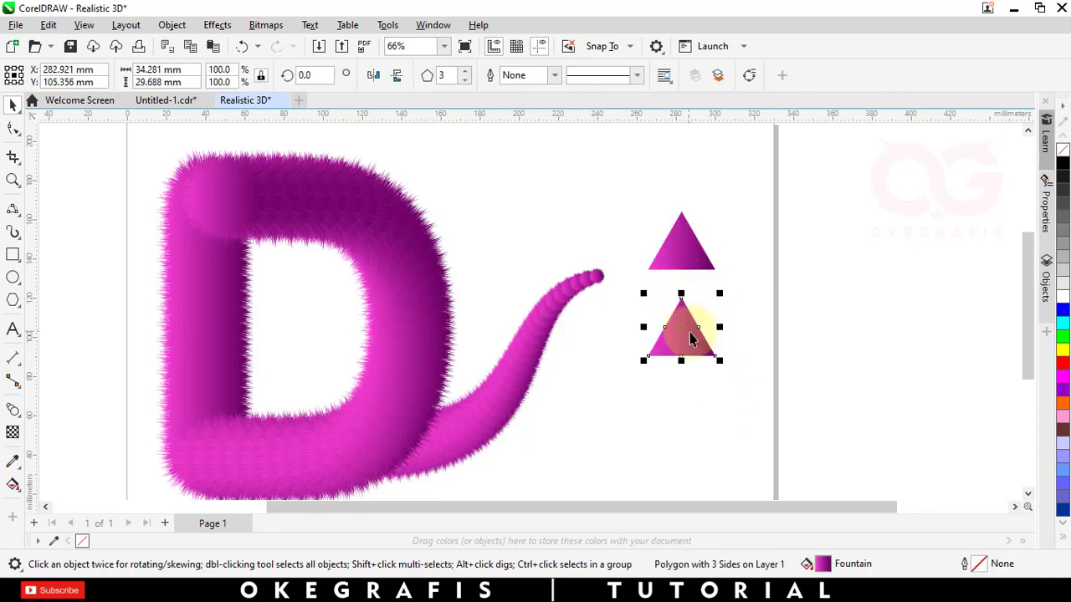
{"action": "right_click", "coordinate": [682, 242]}
{"action": "key", "text": "Escape"}
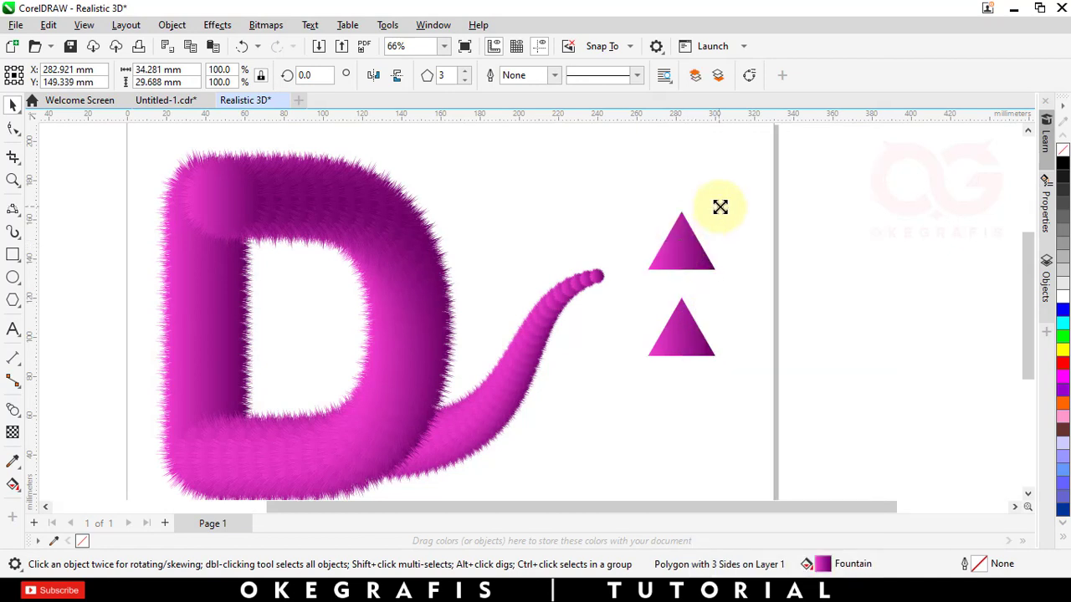
{"action": "left_click_drag", "start_coordinate": [720, 207], "coordinate": [716, 221]}
{"action": "left_click", "coordinate": [735, 276]}
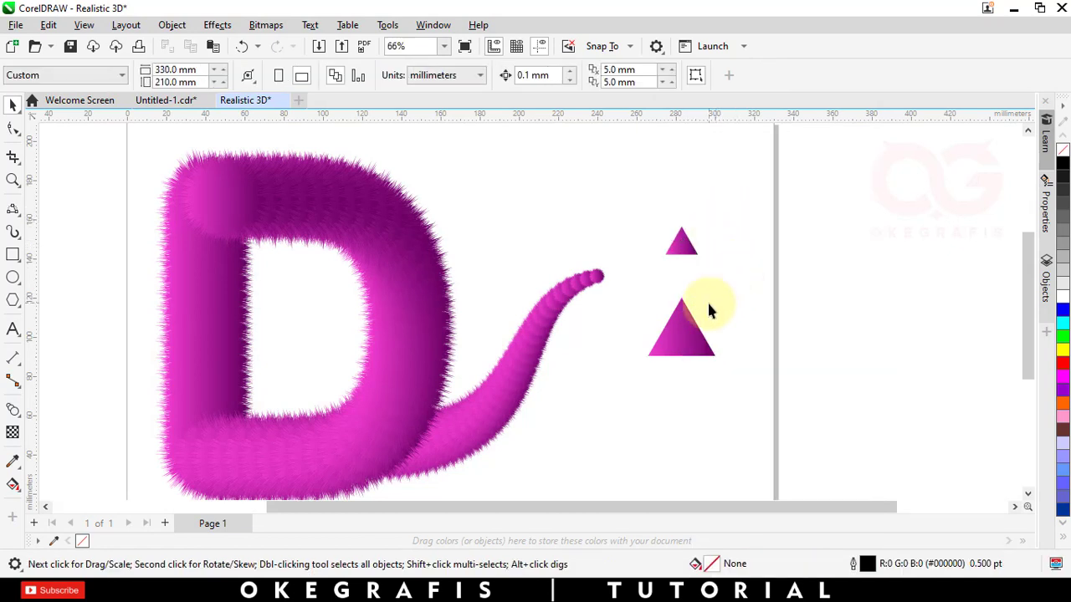
Step: Blend the large lower triangle with the small upper one
{"action": "left_click", "coordinate": [694, 328]}
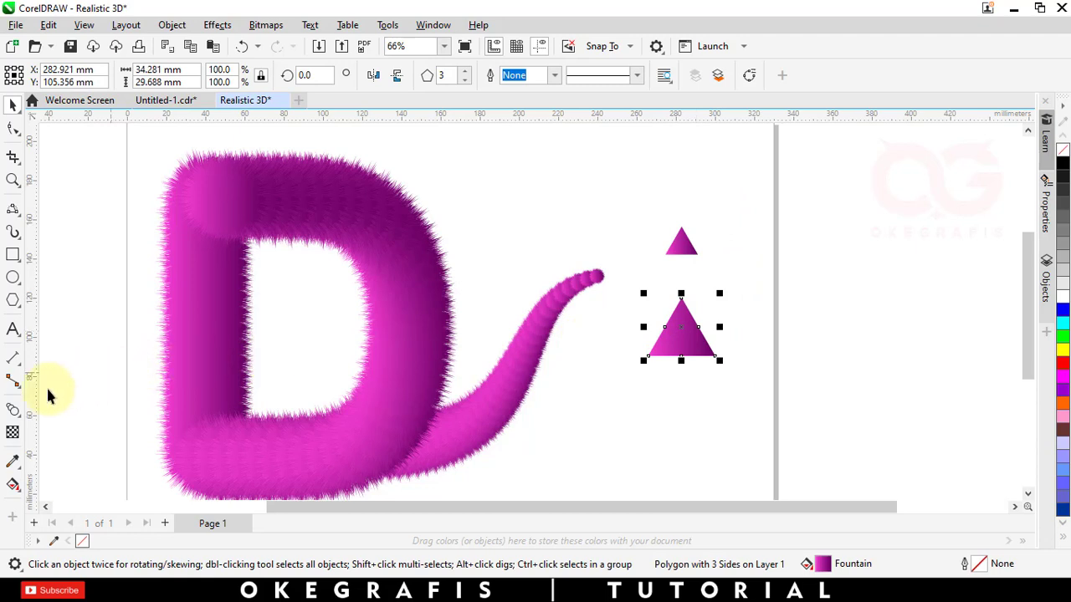
{"action": "left_click", "coordinate": [12, 410]}
{"action": "left_click_drag", "start_coordinate": [686, 348], "coordinate": [691, 240]}
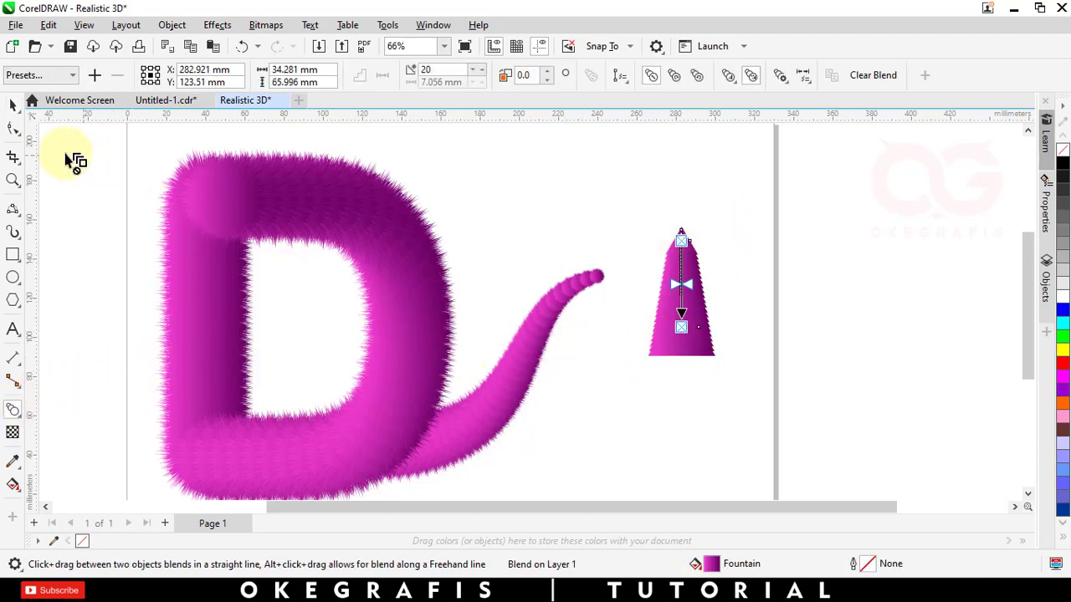
{"action": "key", "text": "space"}
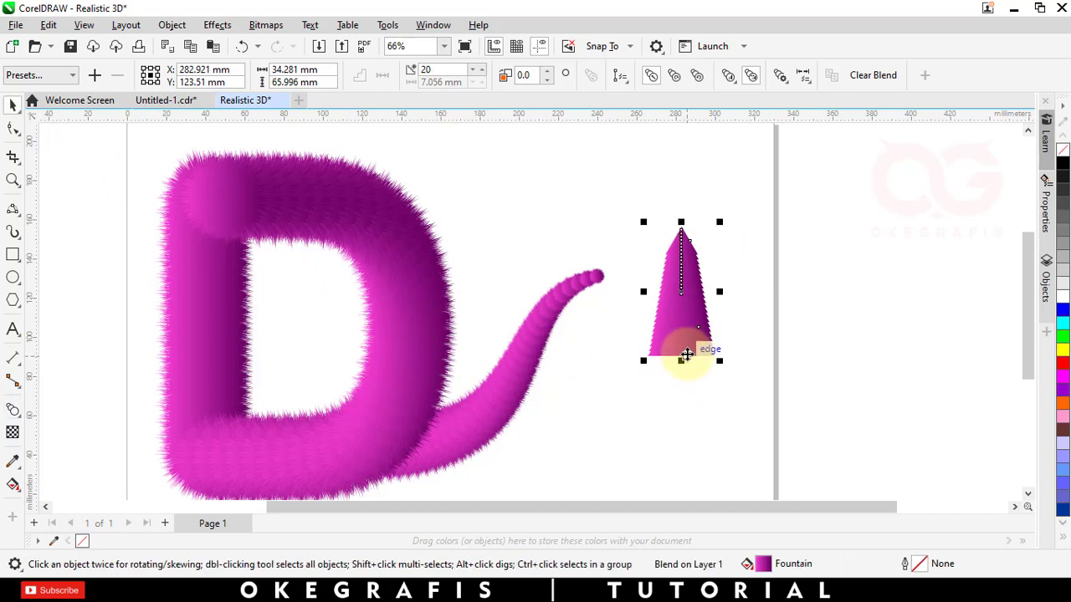
Step: Move the blend's large control triangle straight up until it overlaps the small one, shortening the shape into a compact cone
{"action": "left_click", "coordinate": [684, 353]}
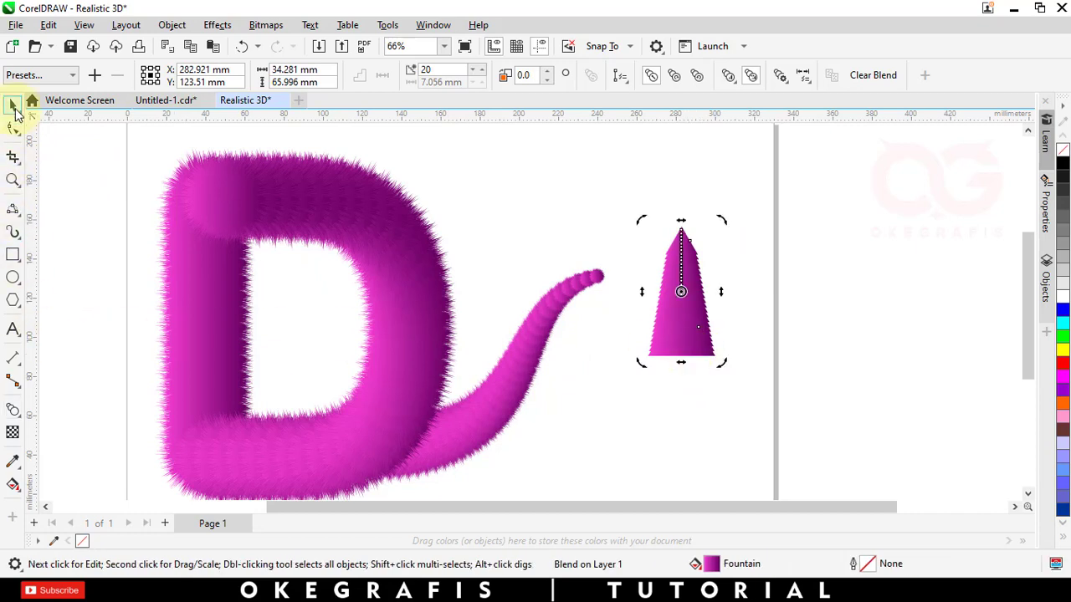
{"action": "left_click", "coordinate": [739, 282]}
{"action": "left_click_drag", "start_coordinate": [739, 283], "coordinate": [670, 328]}
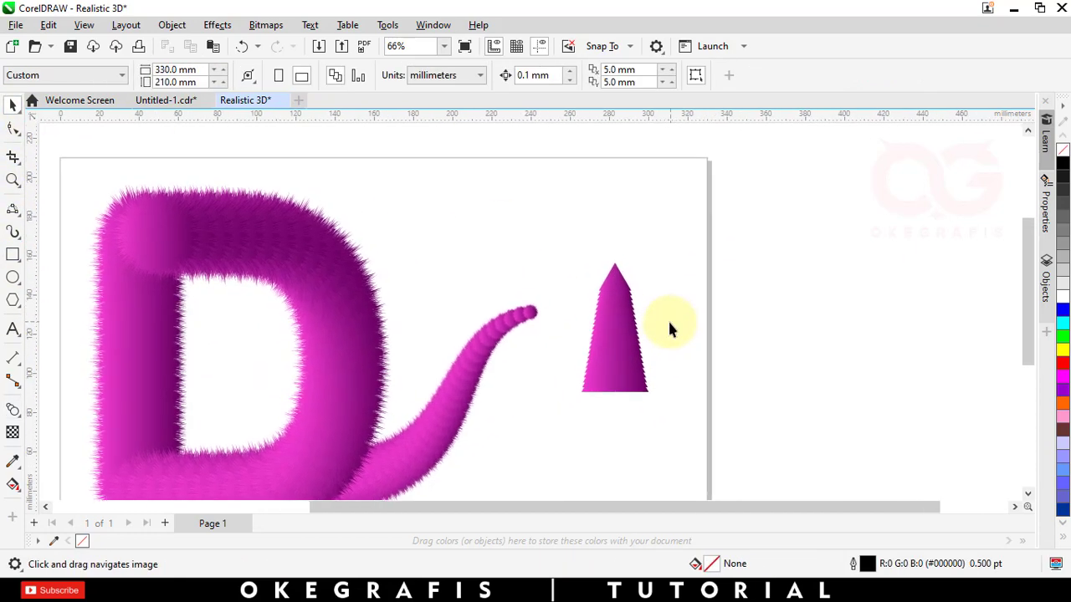
{"action": "scroll", "coordinate": [619, 335], "scroll_direction": "up", "scroll_amount": 3}
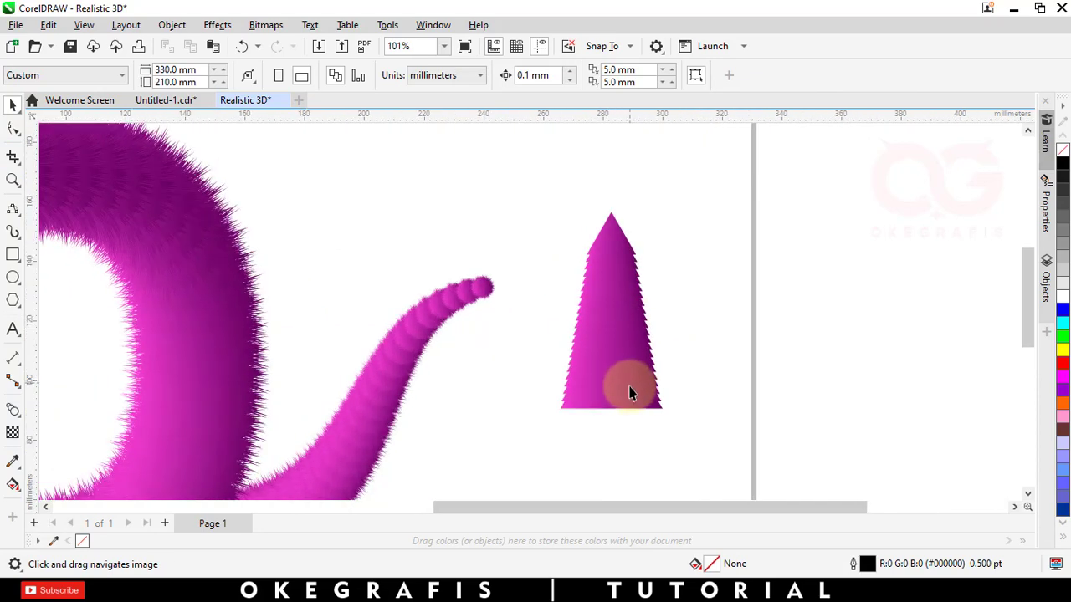
{"action": "left_click", "coordinate": [628, 400]}
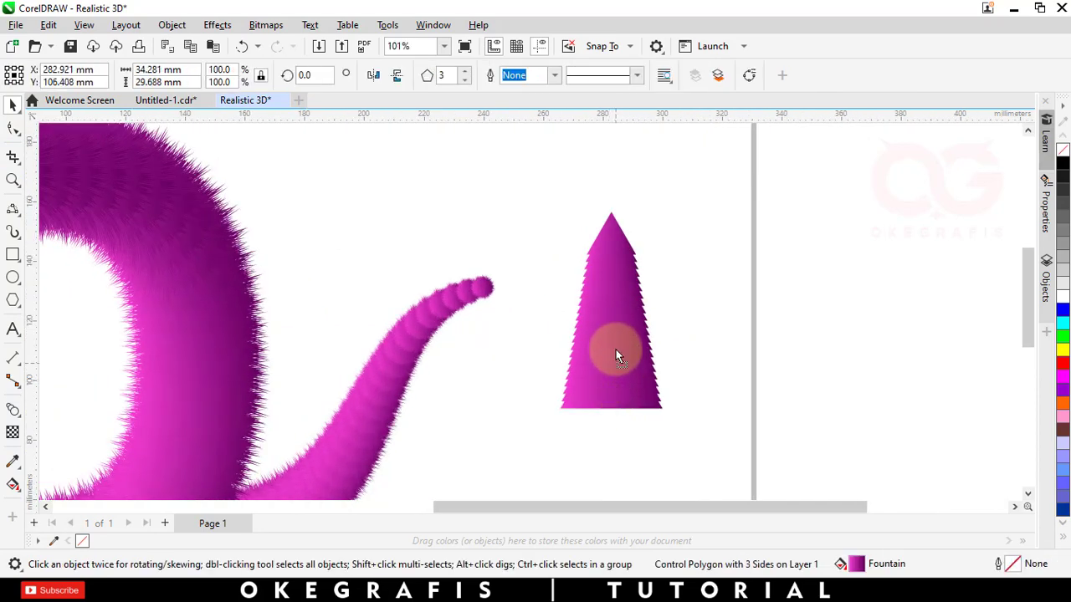
{"action": "left_click_drag", "start_coordinate": [617, 356], "coordinate": [623, 280]}
{"action": "left_click_drag", "start_coordinate": [622, 278], "coordinate": [622, 277]}
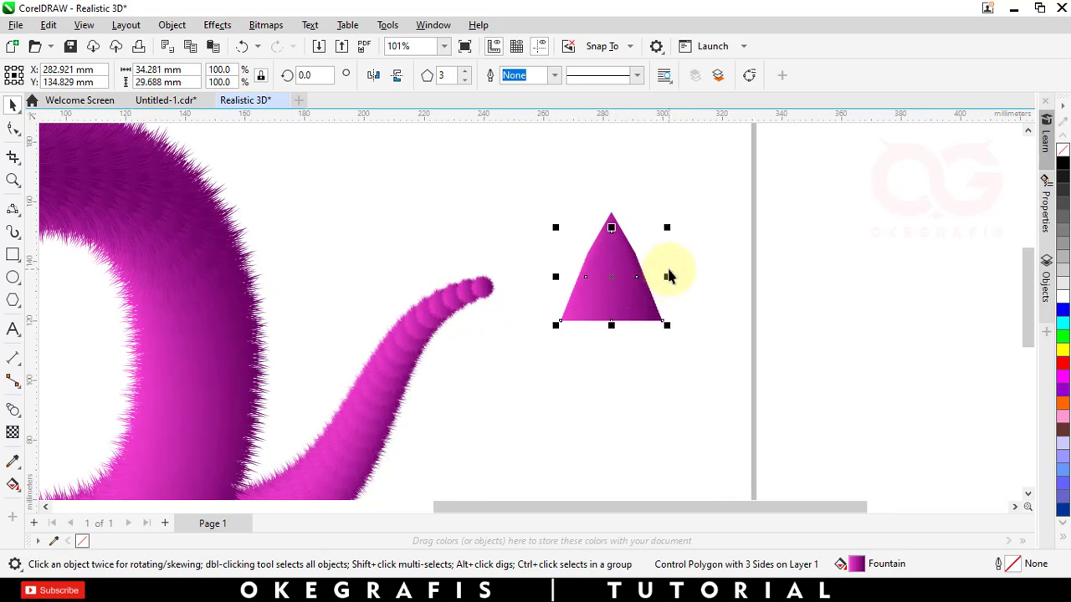
{"action": "left_click", "coordinate": [608, 267]}
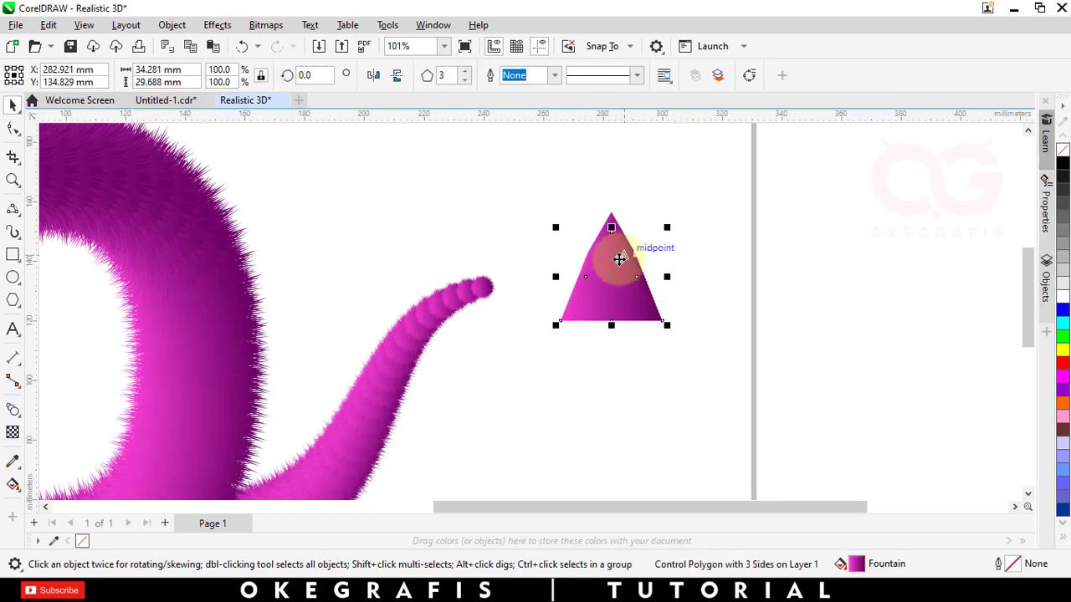
Step: Set the triangle blend to 10 steps and break the blend apart
{"action": "left_click", "coordinate": [14, 412]}
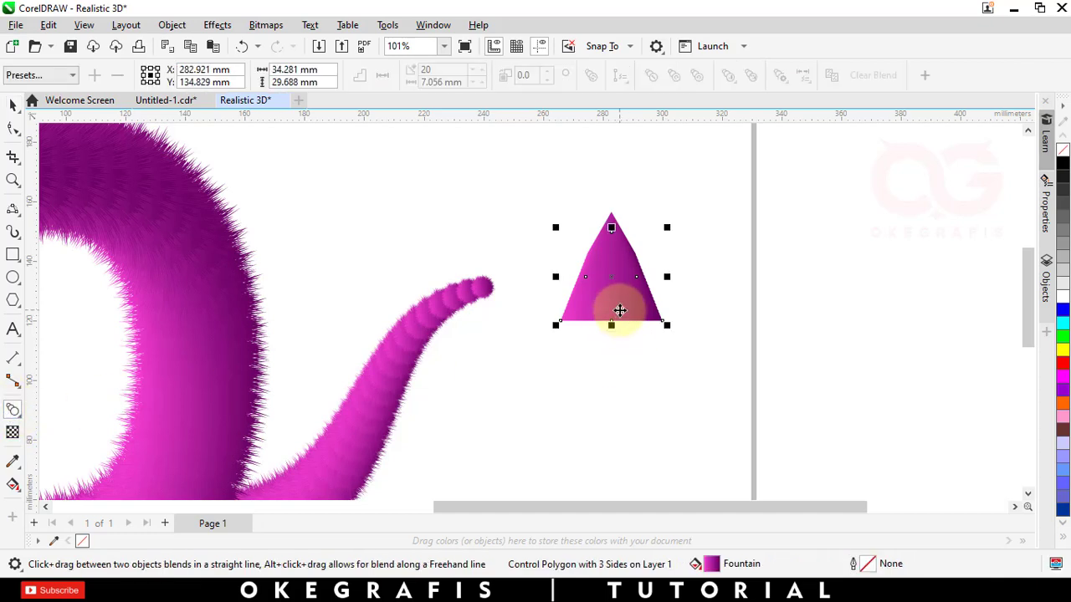
{"action": "key", "text": "space"}
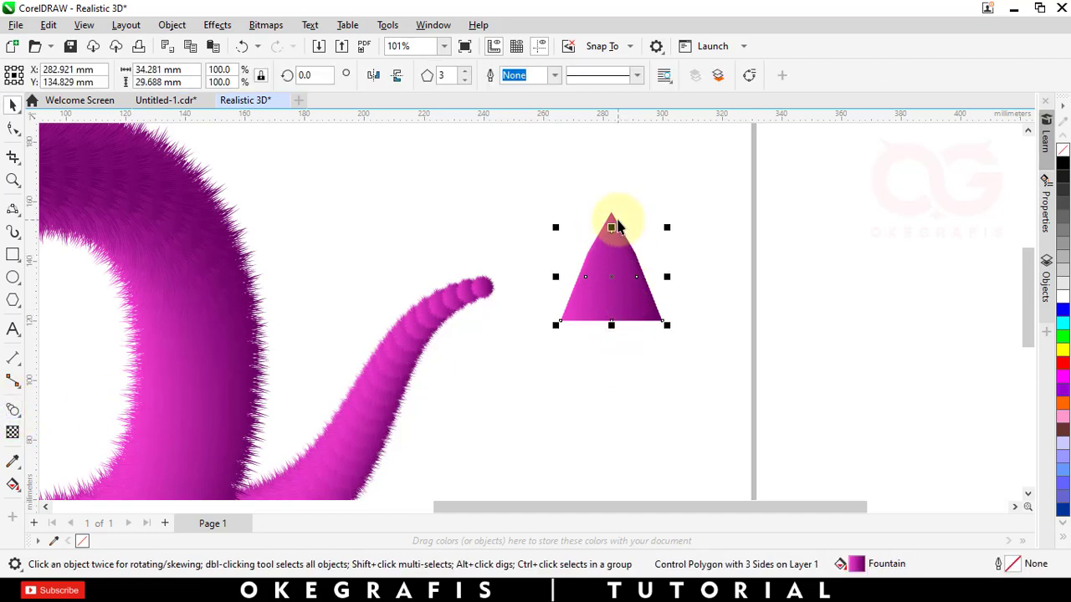
{"action": "left_click", "coordinate": [635, 266]}
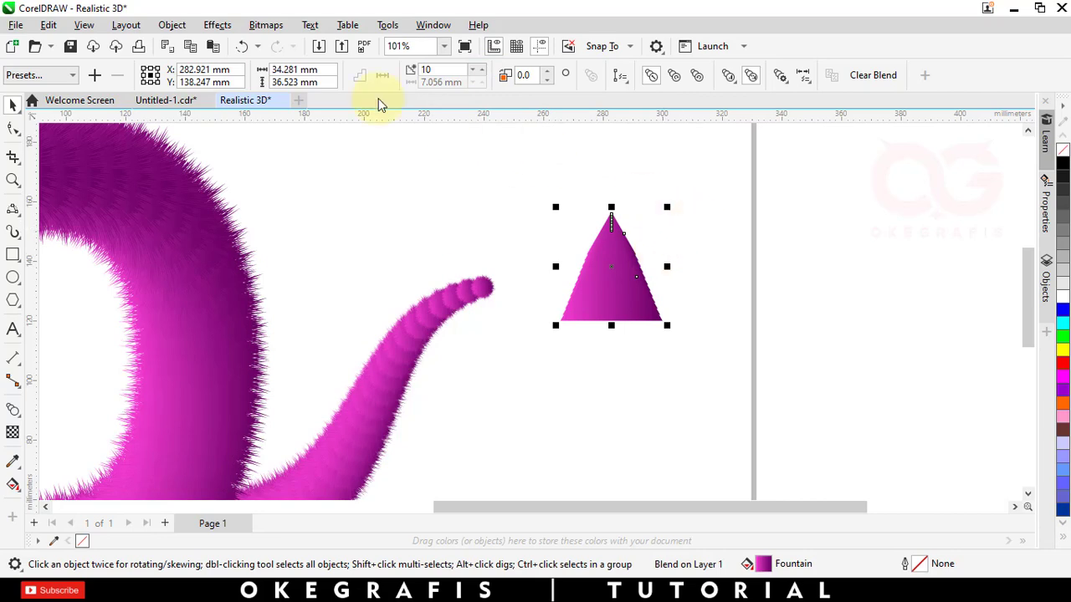
{"action": "left_click", "coordinate": [264, 26]}
{"action": "mouse_move", "coordinate": [209, 33]}
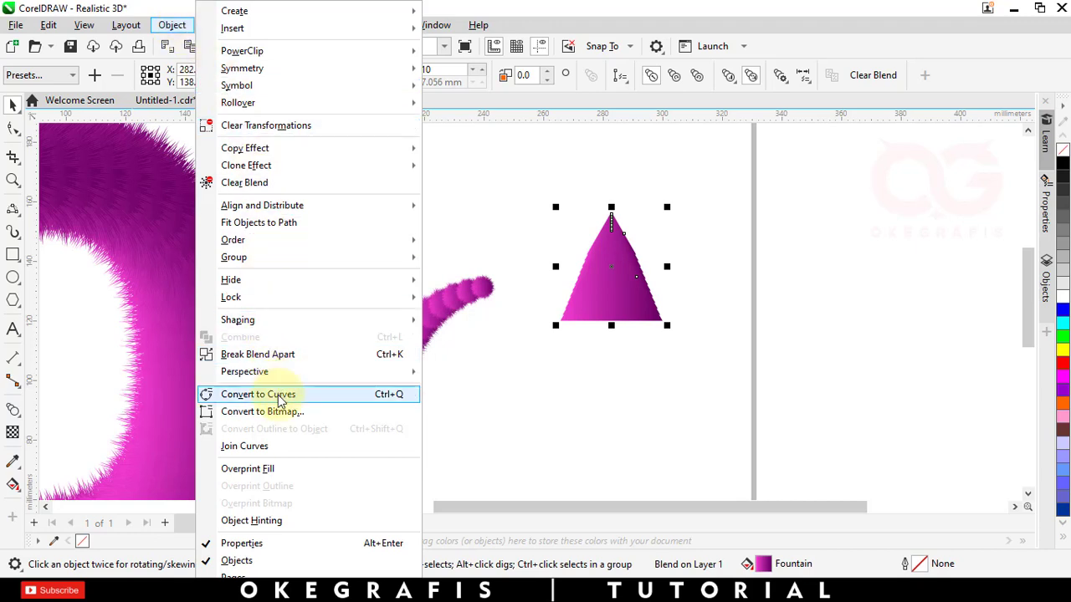
{"action": "left_click", "coordinate": [259, 355]}
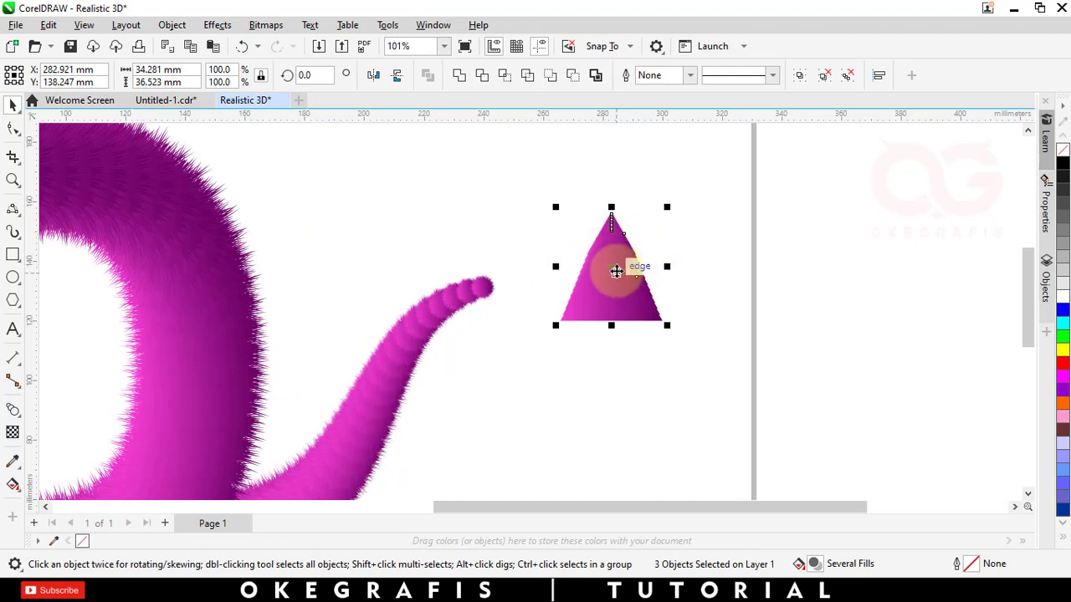
Step: Apply a random zipper distortion with amplitude 100 and frequency 100 to the triangle objects to make them furry
{"action": "left_click", "coordinate": [14, 416]}
{"action": "left_click", "coordinate": [67, 462]}
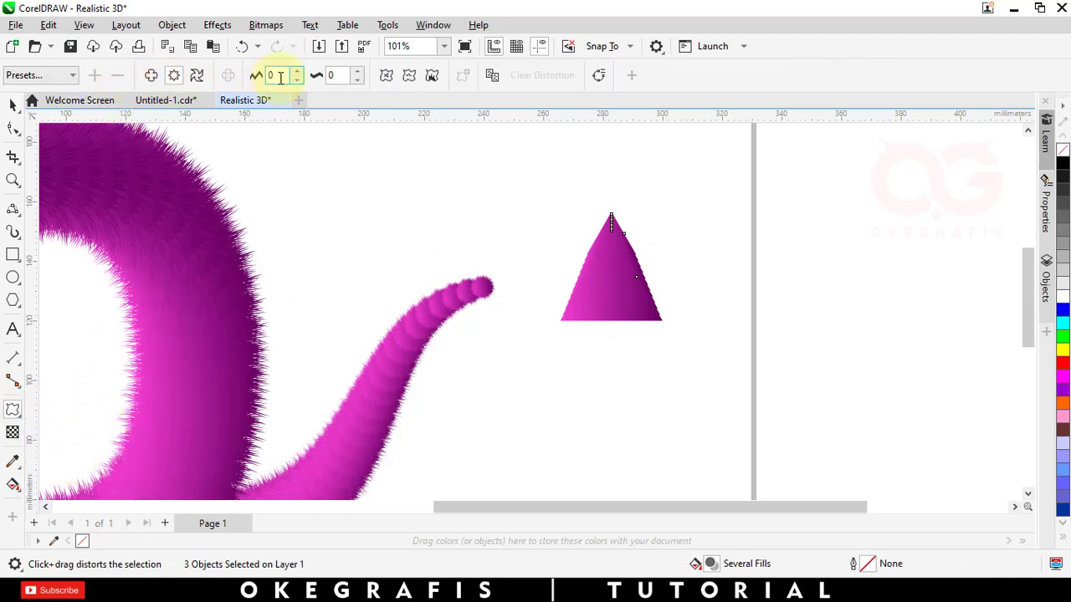
{"action": "left_click", "coordinate": [331, 76]}
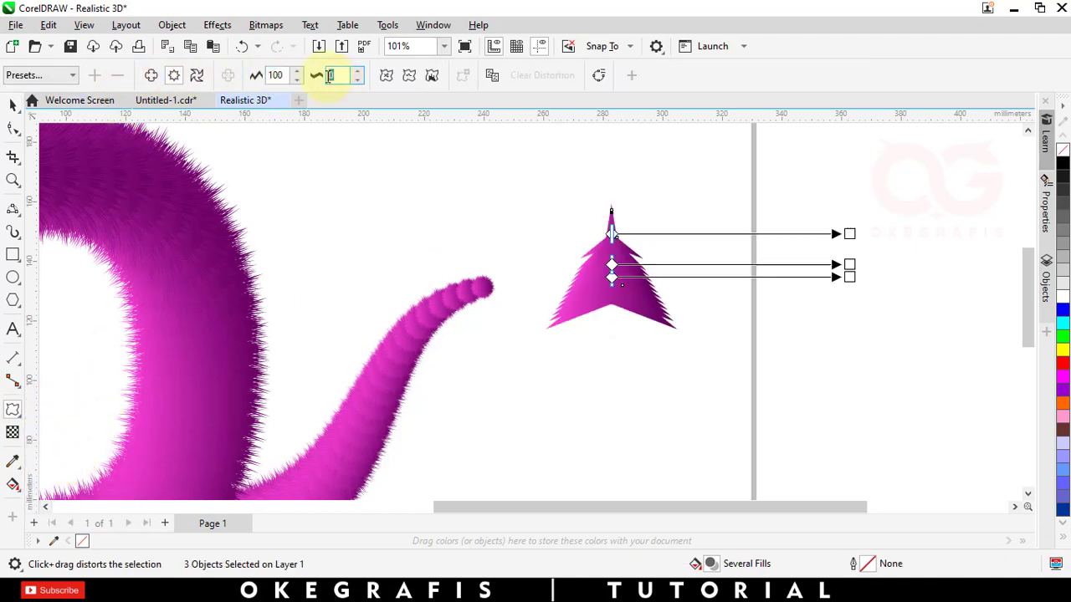
{"action": "type", "text": "100"}
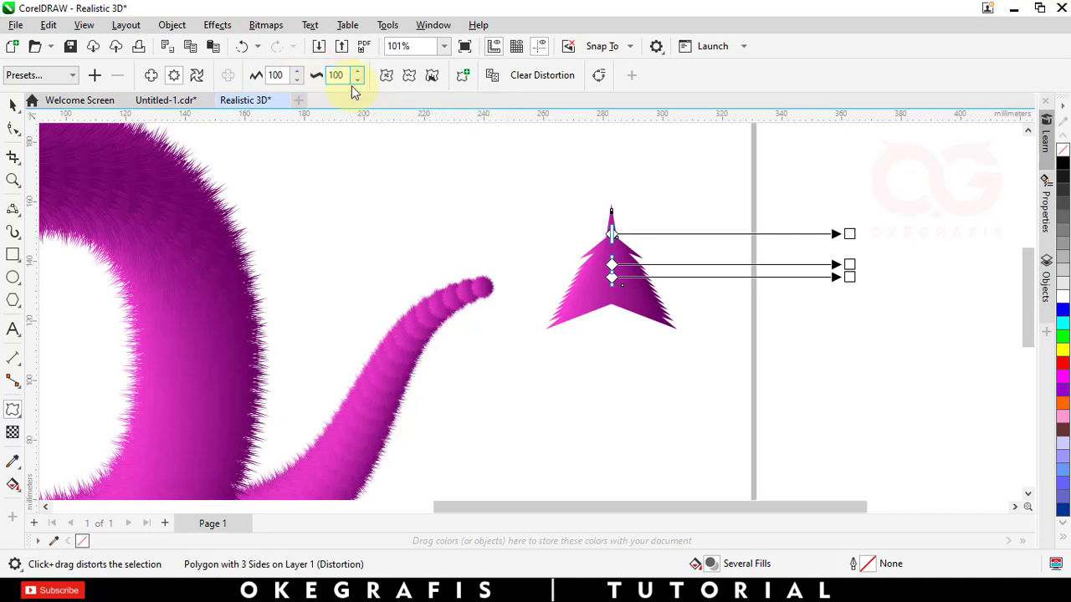
{"action": "key", "text": "Return"}
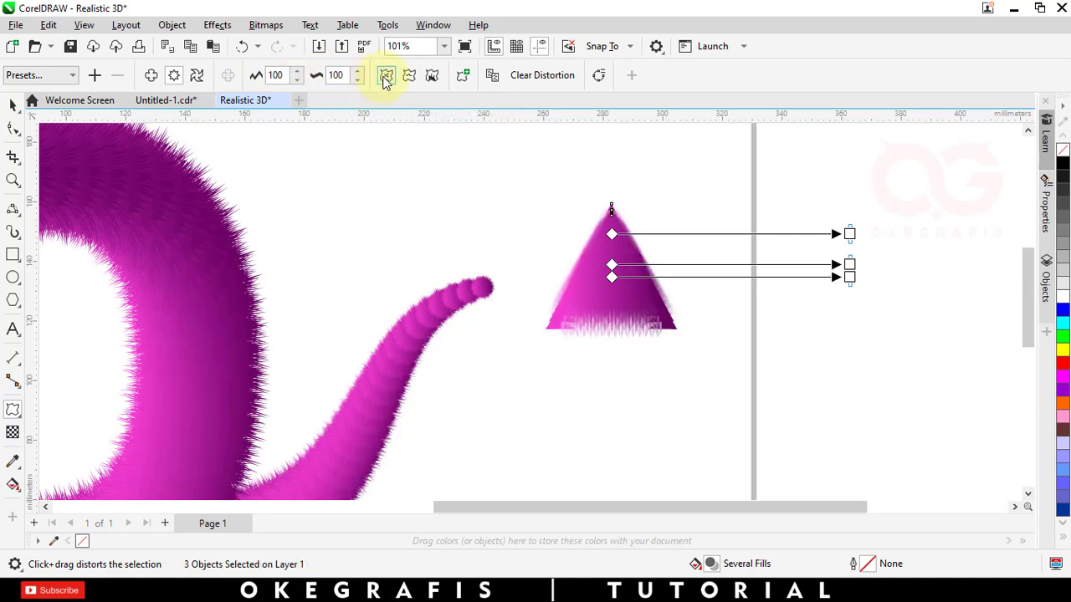
{"action": "left_click", "coordinate": [386, 77]}
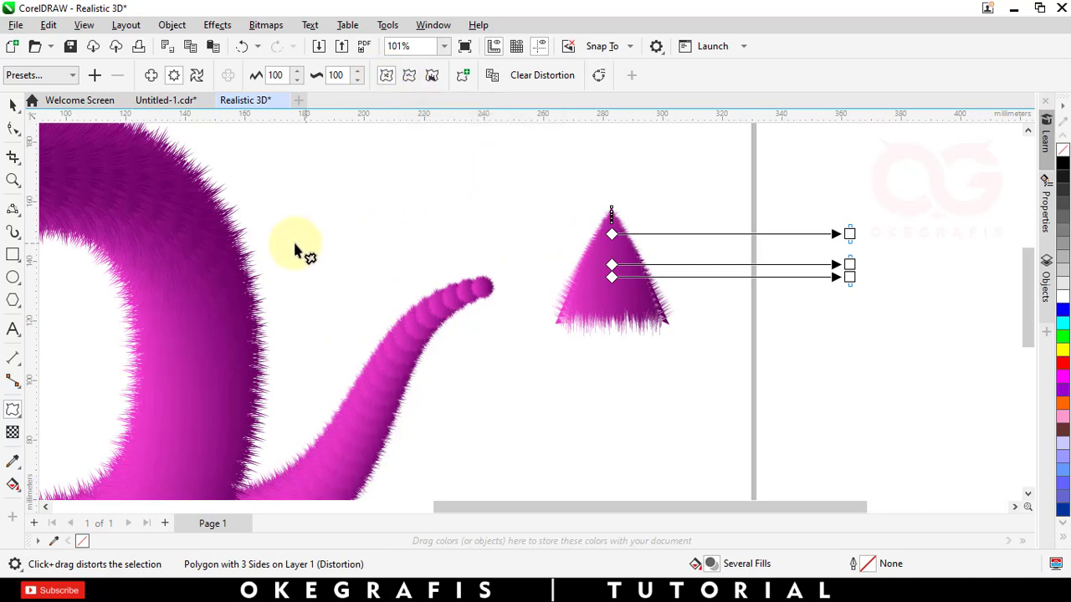
Step: Group all the objects of the furry triangle
{"action": "left_click", "coordinate": [14, 105]}
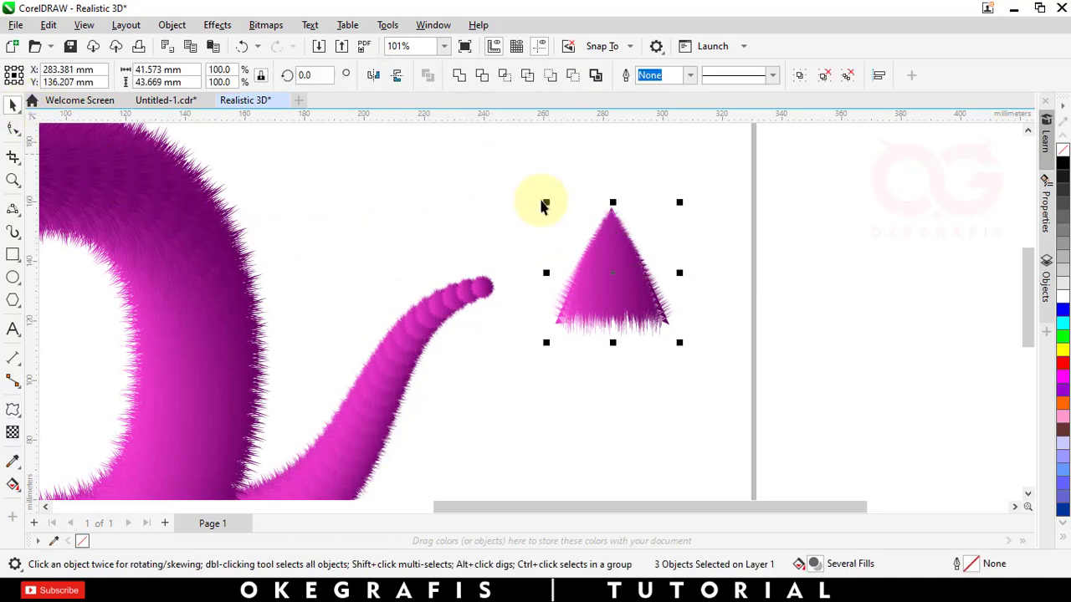
{"action": "left_click", "coordinate": [614, 266]}
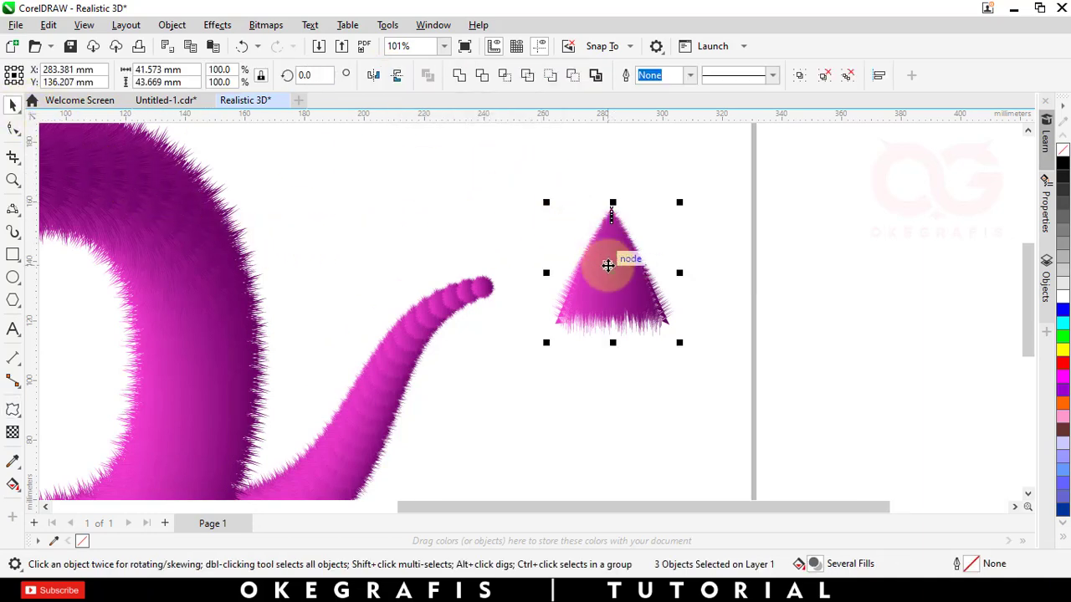
{"action": "scroll", "coordinate": [607, 265], "scroll_direction": "down", "scroll_amount": 3}
{"action": "left_click_drag", "start_coordinate": [661, 257], "coordinate": [662, 306]}
{"action": "left_click", "coordinate": [683, 255]}
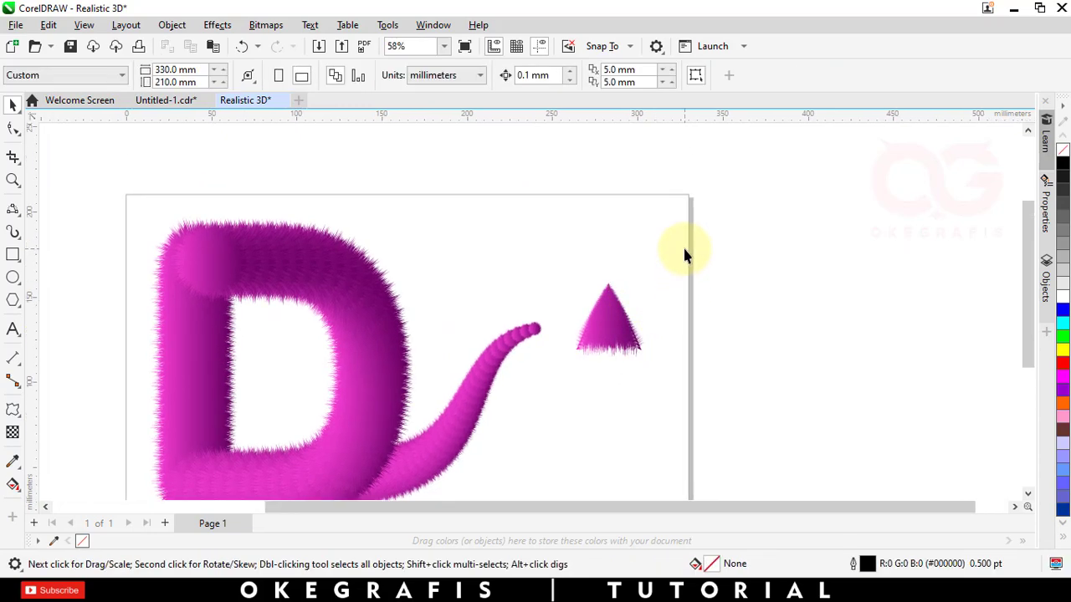
{"action": "left_click_drag", "start_coordinate": [562, 370], "coordinate": [563, 369]}
{"action": "key", "text": "ctrl+g"}
{"action": "left_click", "coordinate": [619, 301]}
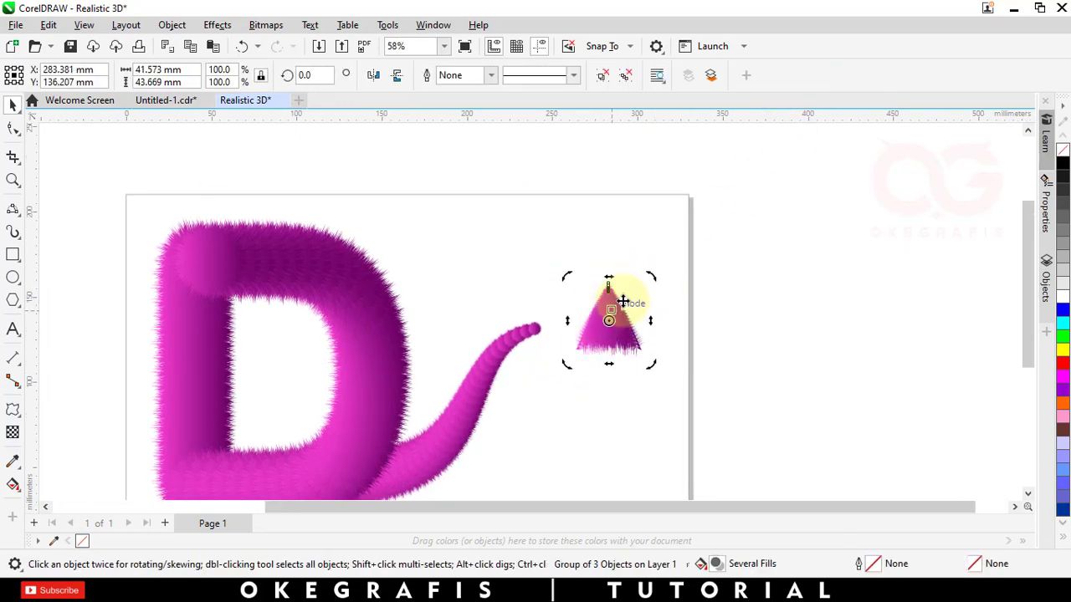
Step: Move the furry triangle behind the D's upper-right corner and tilt it outward as a slightly smaller ear
{"action": "left_click_drag", "start_coordinate": [641, 283], "coordinate": [393, 243]}
{"action": "mouse_move", "coordinate": [418, 206]}
{"action": "left_mouse_down"}
{"action": "mouse_move", "coordinate": [406, 234]}
{"action": "mouse_move", "coordinate": [418, 212]}
{"action": "left_mouse_up"}
{"action": "left_click", "coordinate": [385, 251]}
{"action": "scroll", "coordinate": [418, 212], "scroll_direction": "up", "scroll_amount": 1}
Step: Place a copy of the ear at the D's upper-left corner, mirror it horizontally and rotate it to point outward
{"action": "left_click_drag", "start_coordinate": [491, 259], "coordinate": [243, 243]}
{"action": "left_click", "coordinate": [373, 76]}
{"action": "left_click", "coordinate": [281, 217]}
{"action": "mouse_move", "coordinate": [286, 205]}
{"action": "left_mouse_down"}
{"action": "mouse_move", "coordinate": [259, 231]}
{"action": "mouse_move", "coordinate": [287, 193]}
{"action": "left_mouse_up"}
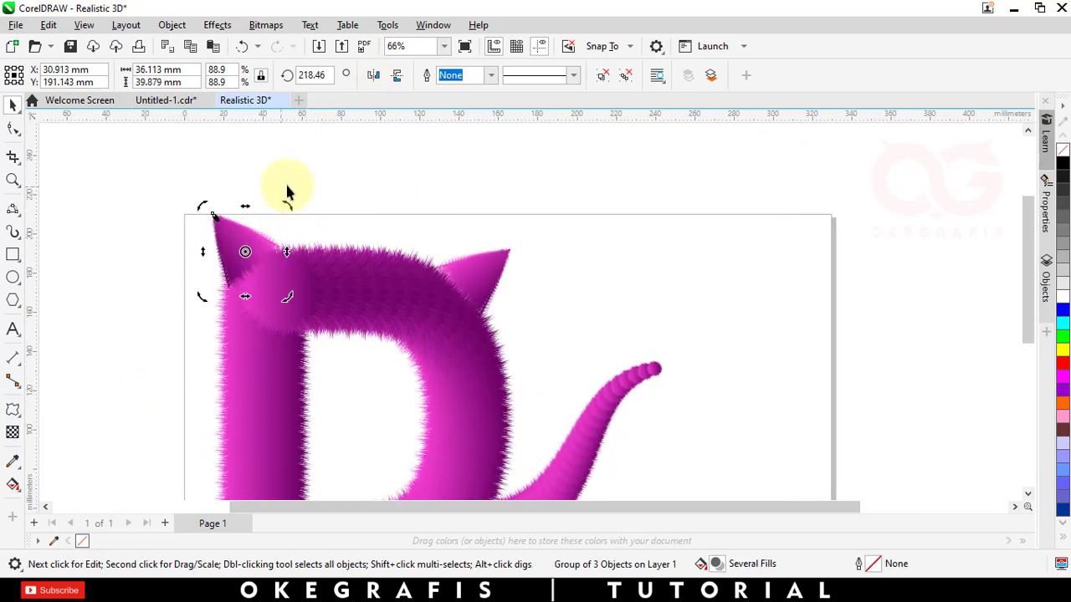
Step: Adjust the position and tilt of the ear at the D's upper-right corner so it sits closer to the letter
{"action": "left_click_drag", "start_coordinate": [481, 280], "coordinate": [448, 242]}
{"action": "left_click", "coordinate": [452, 243]}
{"action": "left_click_drag", "start_coordinate": [494, 213], "coordinate": [490, 199]}
{"action": "left_click_drag", "start_coordinate": [465, 242], "coordinate": [466, 237]}
{"action": "scroll", "coordinate": [466, 186], "scroll_direction": "down", "scroll_amount": 1}
{"action": "scroll", "coordinate": [466, 186], "scroll_direction": "up", "scroll_amount": 1}
Step: Place a copy of the right ear at the tail's tip, shrunk and rotated to form an arrow-like point
{"action": "left_click_drag", "start_coordinate": [430, 195], "coordinate": [680, 301]}
{"action": "left_click", "coordinate": [681, 301]}
{"action": "left_click_drag", "start_coordinate": [710, 258], "coordinate": [661, 311]}
{"action": "left_click", "coordinate": [693, 296]}
{"action": "scroll", "coordinate": [670, 329], "scroll_direction": "up", "scroll_amount": 1}
{"action": "scroll", "coordinate": [633, 322], "scroll_direction": "up", "scroll_amount": 2}
{"action": "key", "text": "Escape"}
{"action": "scroll", "coordinate": [664, 291], "scroll_direction": "down", "scroll_amount": 2}
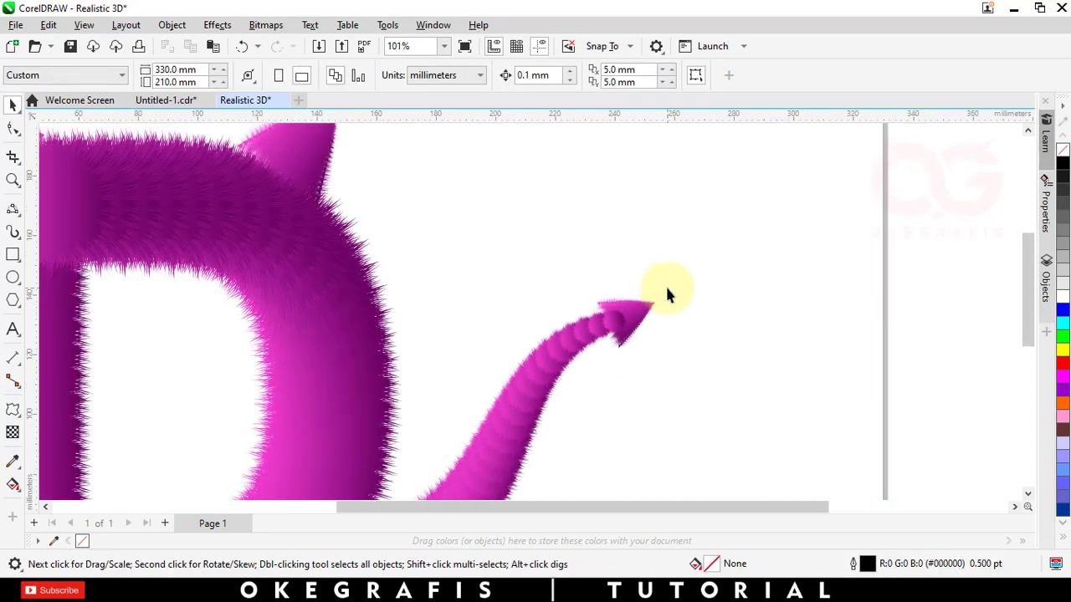
{"action": "scroll", "coordinate": [666, 294], "scroll_direction": "down", "scroll_amount": 3}
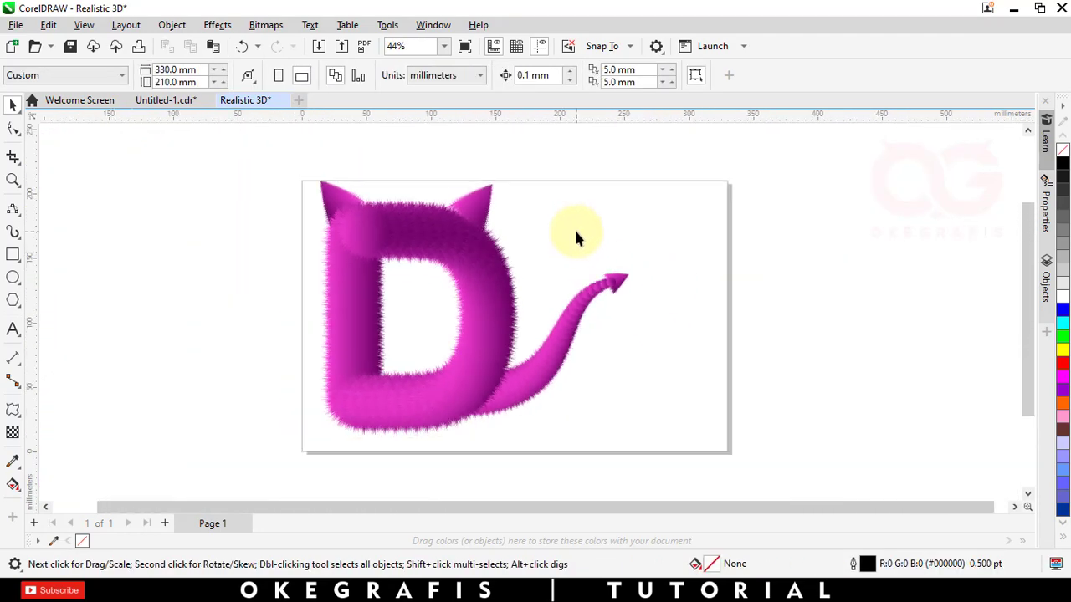
Step: Group the D, ears and tail together and scale the group down proportionally to 76.4%
{"action": "left_click_drag", "start_coordinate": [586, 244], "coordinate": [597, 251]}
{"action": "left_click_drag", "start_coordinate": [701, 153], "coordinate": [300, 427]}
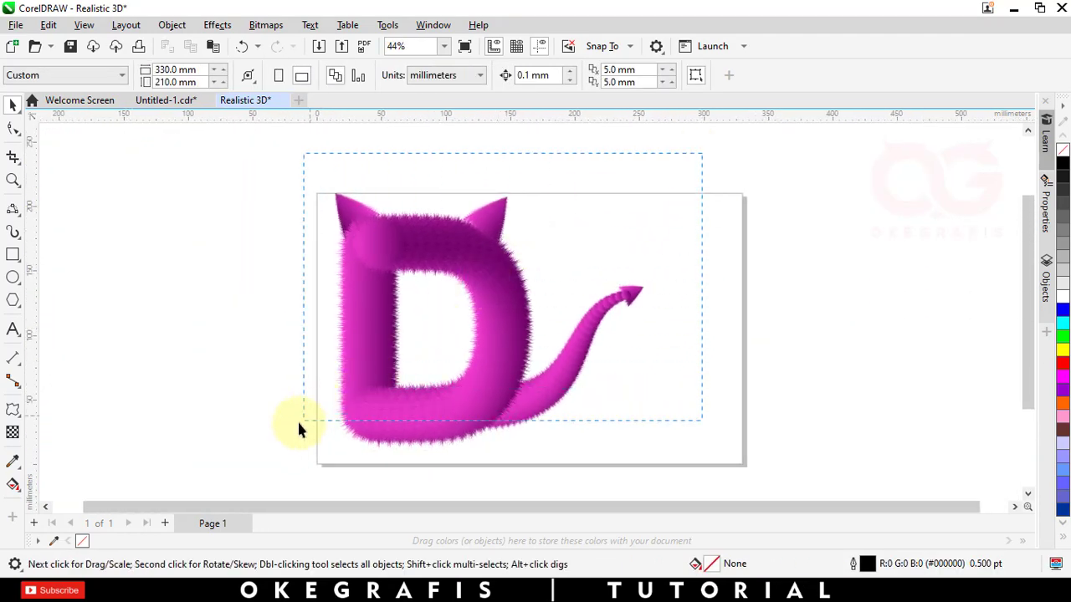
{"action": "left_click_drag", "start_coordinate": [262, 466], "coordinate": [262, 466]}
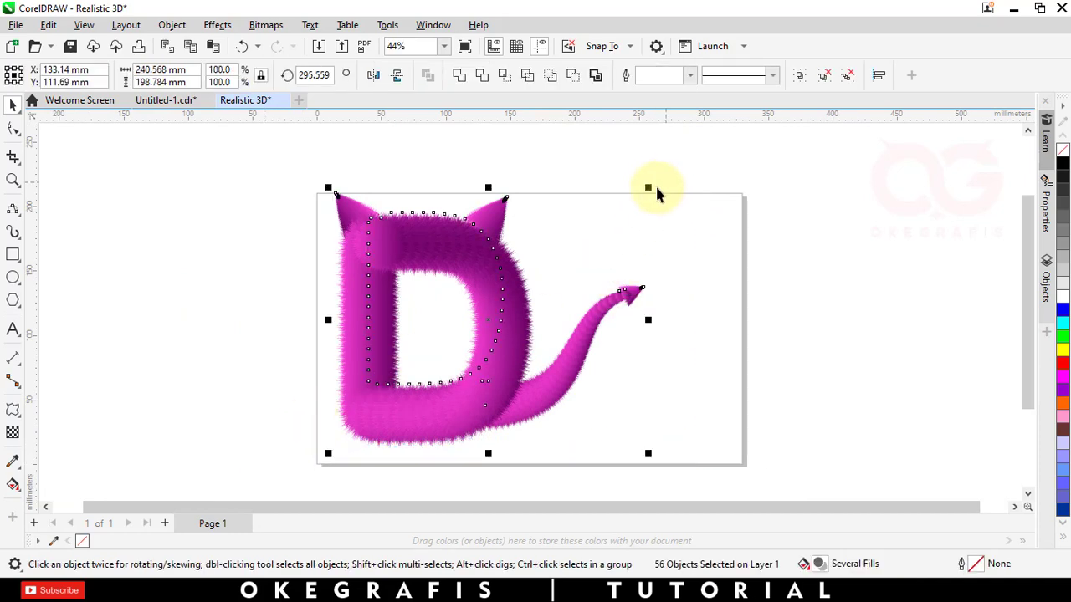
{"action": "left_click", "coordinate": [800, 77]}
{"action": "left_click_drag", "start_coordinate": [652, 182], "coordinate": [641, 195]}
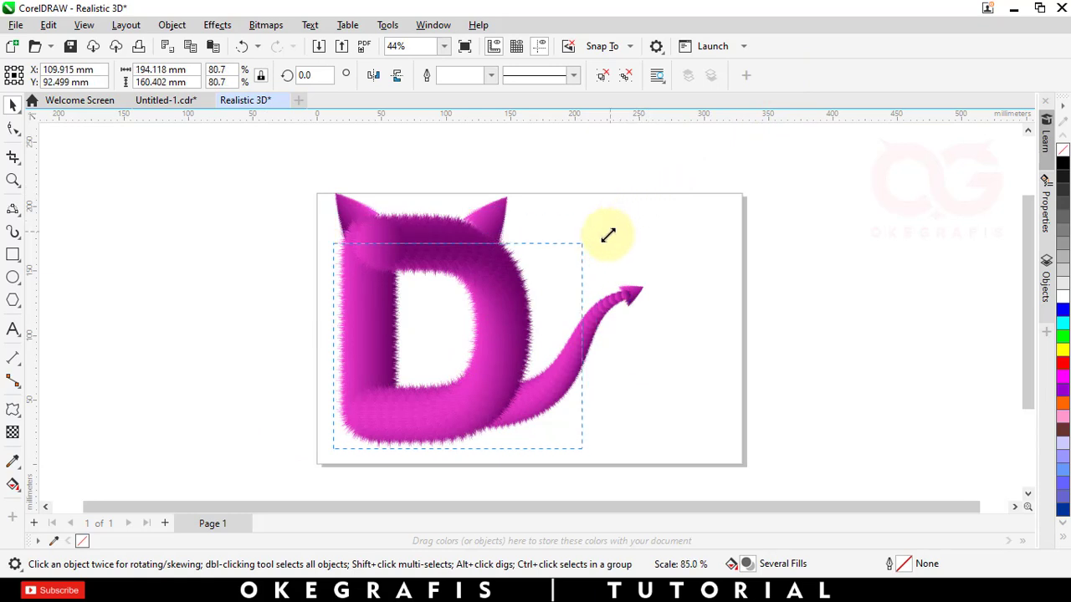
{"action": "left_click_drag", "start_coordinate": [607, 235], "coordinate": [600, 243]}
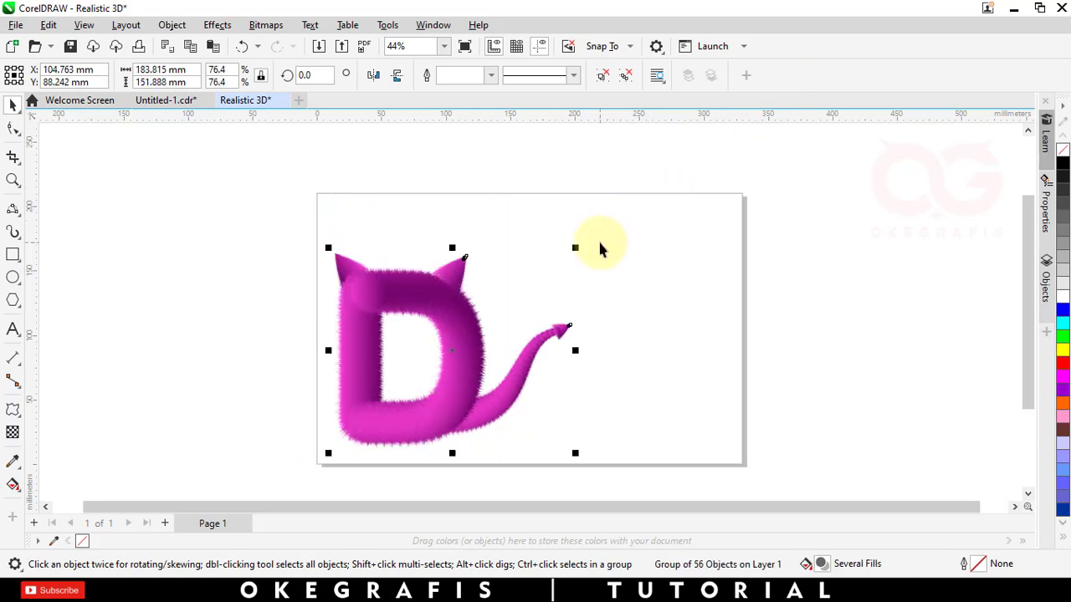
Step: Centre the grouped letter on the page, enlarge it slightly in proportion and shift it so it sits well on the page
{"action": "key", "text": "p"}
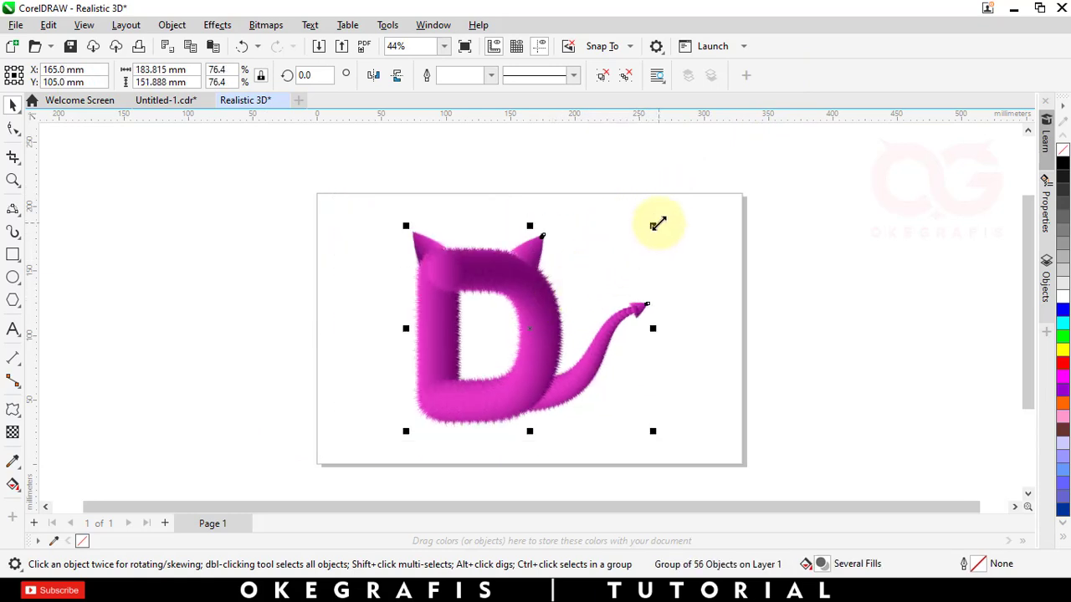
{"action": "left_click_drag", "start_coordinate": [657, 225], "coordinate": [676, 209]}
{"action": "left_click_drag", "start_coordinate": [547, 310], "coordinate": [583, 320]}
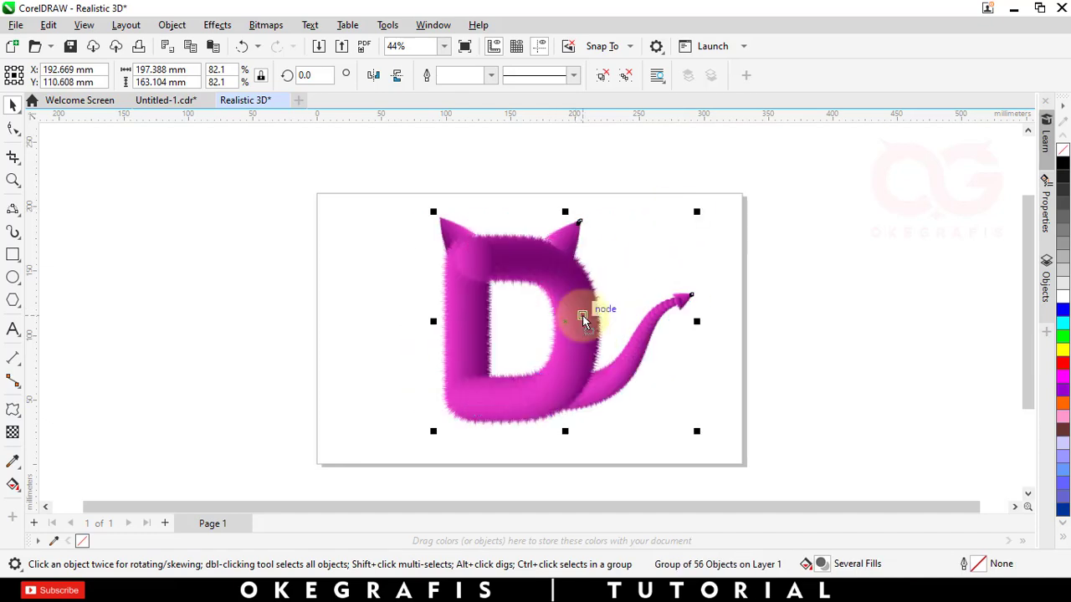
{"action": "left_click_drag", "start_coordinate": [698, 208], "coordinate": [691, 221]}
{"action": "left_click", "coordinate": [709, 232]}
Step: Draw a flat ellipse about 107 mm wide and 21 mm high under the D and move it to overlap the letter's base
{"action": "left_click_drag", "start_coordinate": [664, 298], "coordinate": [644, 268]}
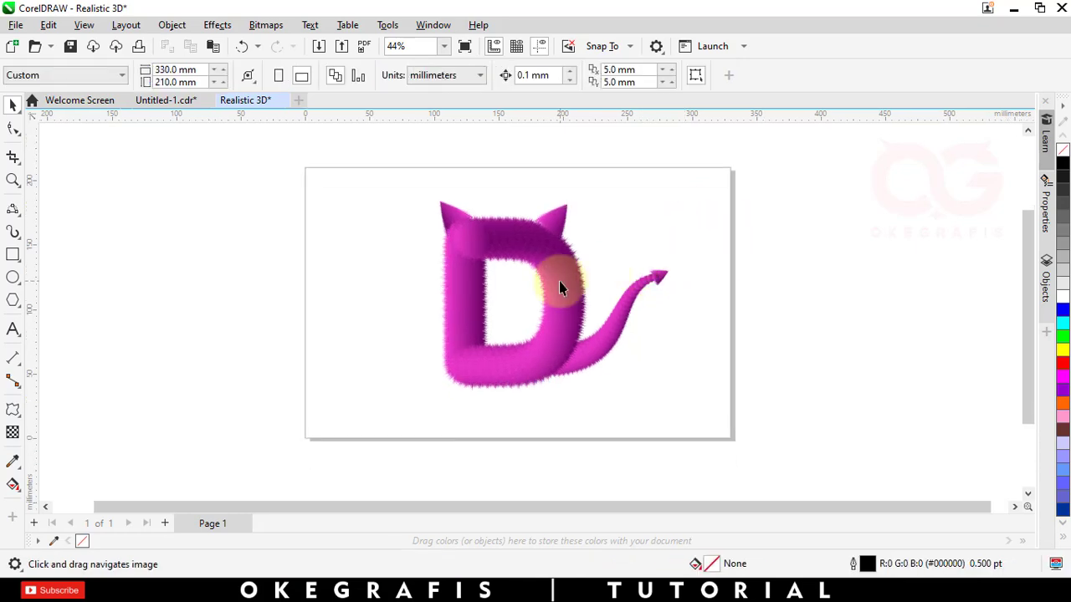
{"action": "scroll", "coordinate": [557, 281], "scroll_direction": "up", "scroll_amount": 2}
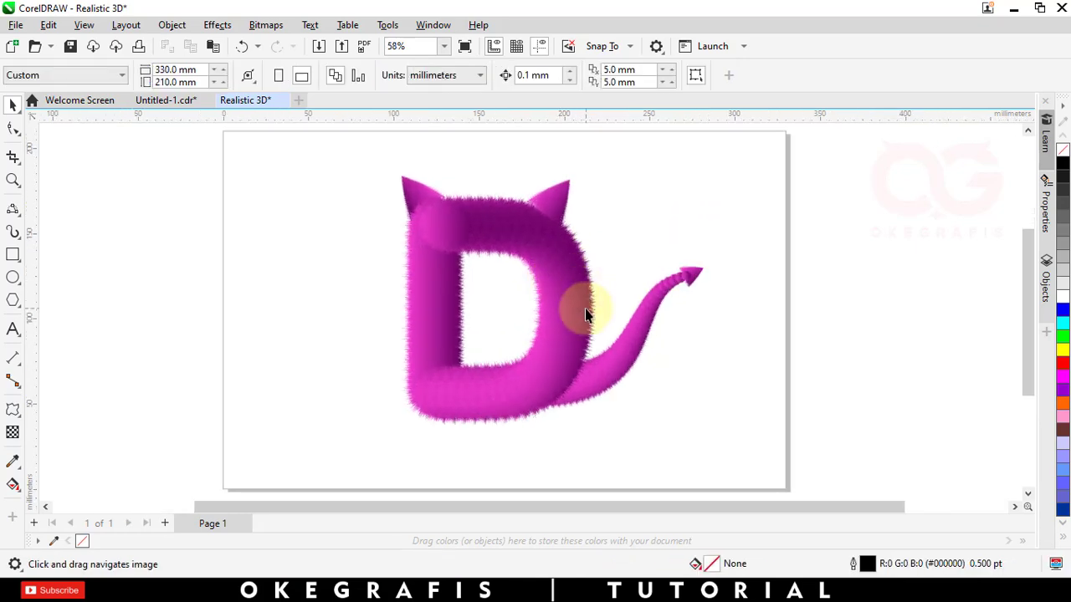
{"action": "left_click", "coordinate": [15, 280]}
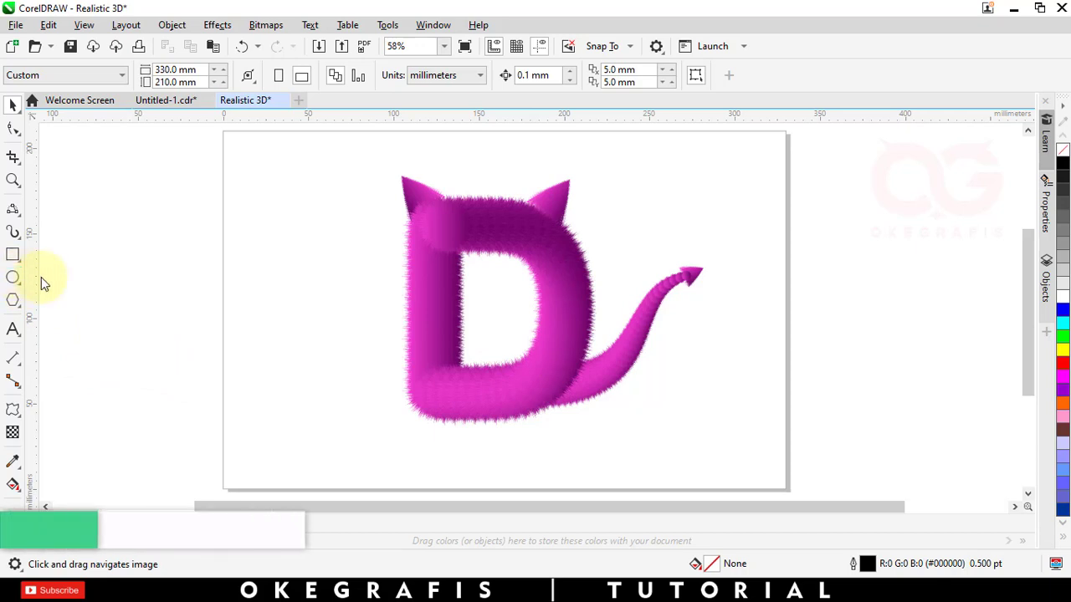
{"action": "scroll", "coordinate": [471, 411], "scroll_direction": "up", "scroll_amount": 1}
{"action": "left_click_drag", "start_coordinate": [459, 454], "coordinate": [562, 466]}
{"action": "key", "text": "space"}
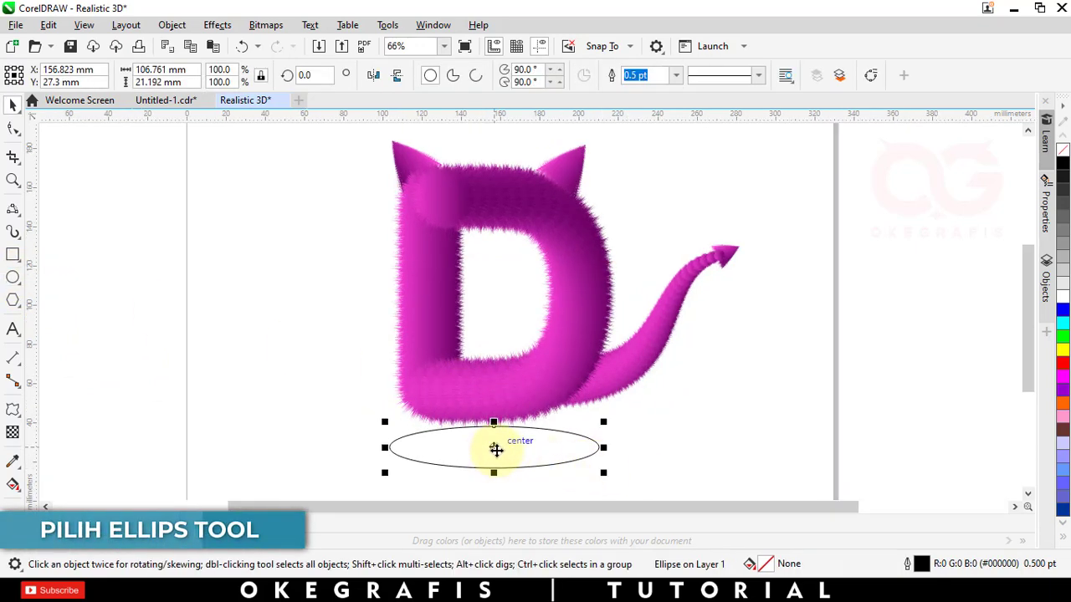
{"action": "left_click_drag", "start_coordinate": [493, 444], "coordinate": [488, 424]}
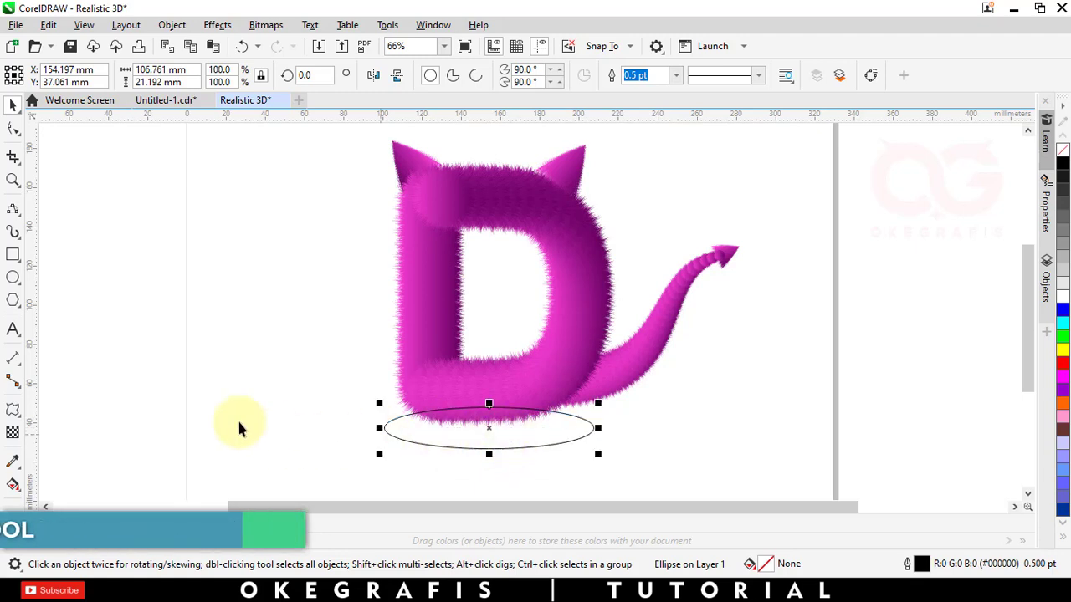
Step: Give the ellipse an elliptical fountain fill with a black centre and a white outer node at 100% transparency, and remove its outline
{"action": "left_click", "coordinate": [14, 484]}
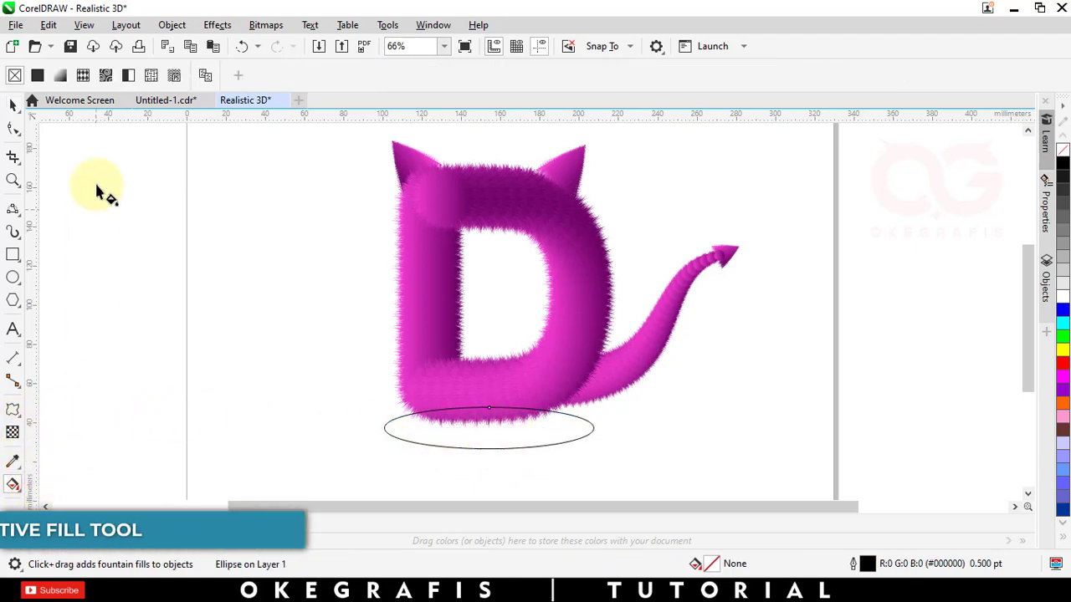
{"action": "left_click", "coordinate": [60, 77]}
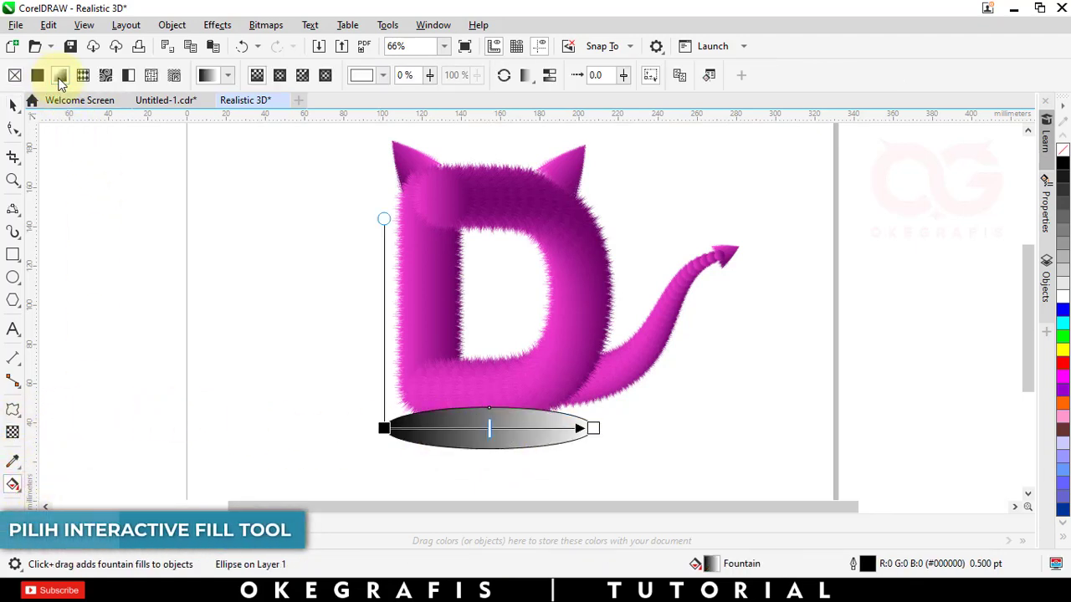
{"action": "left_click", "coordinate": [283, 79]}
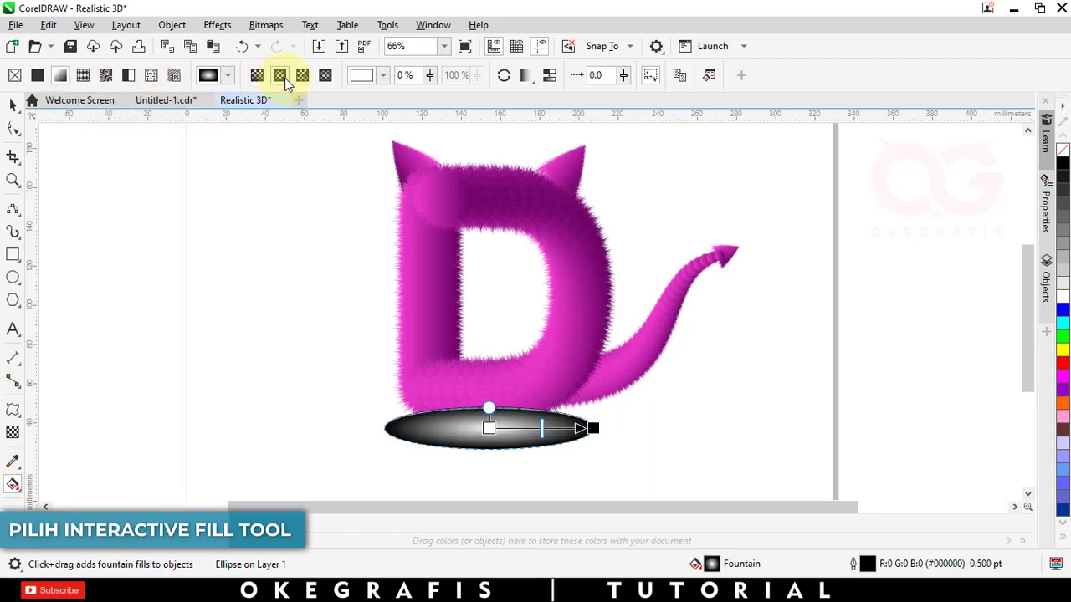
{"action": "left_click", "coordinate": [503, 84]}
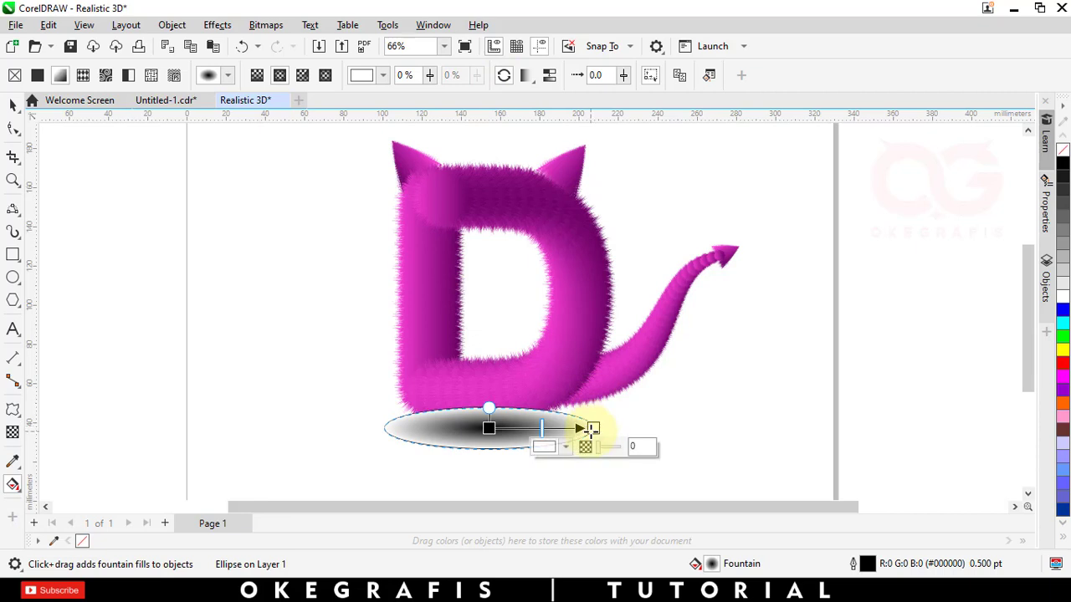
{"action": "type", "text": "100"}
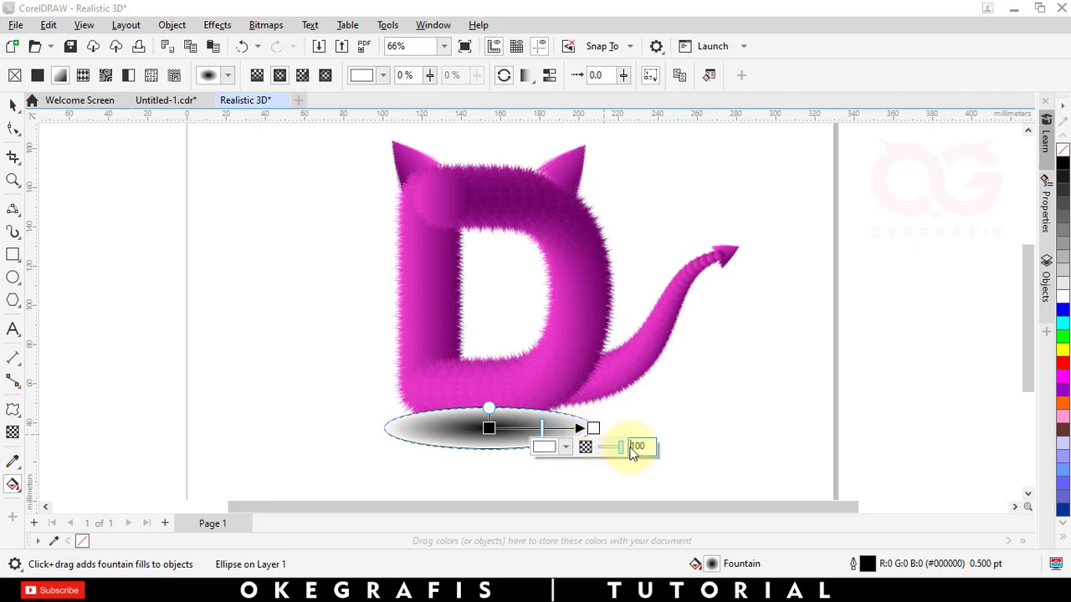
{"action": "key", "text": "Return"}
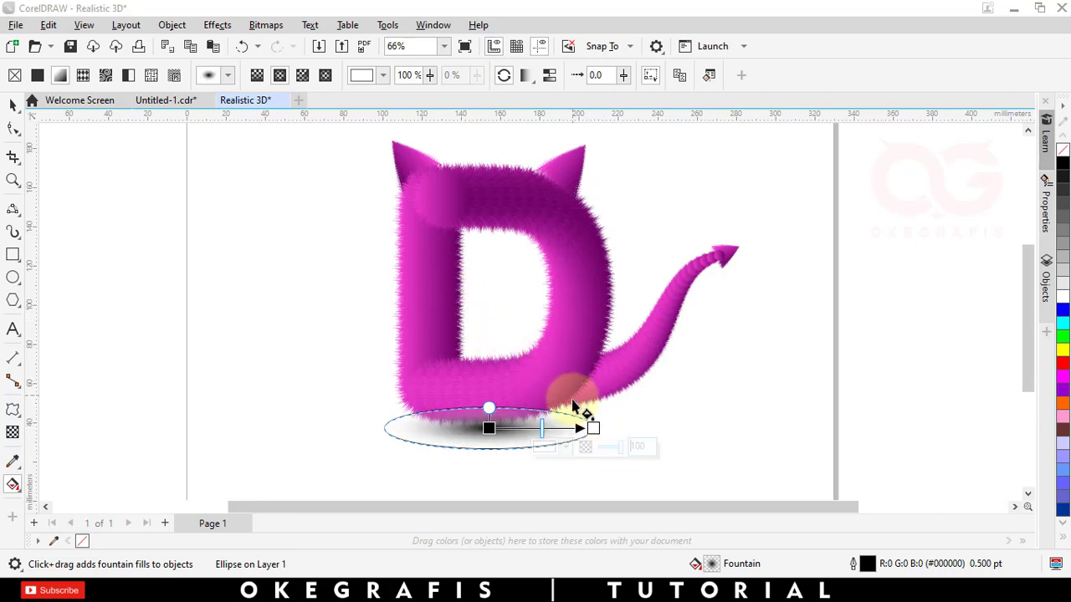
{"action": "left_click", "coordinate": [14, 107]}
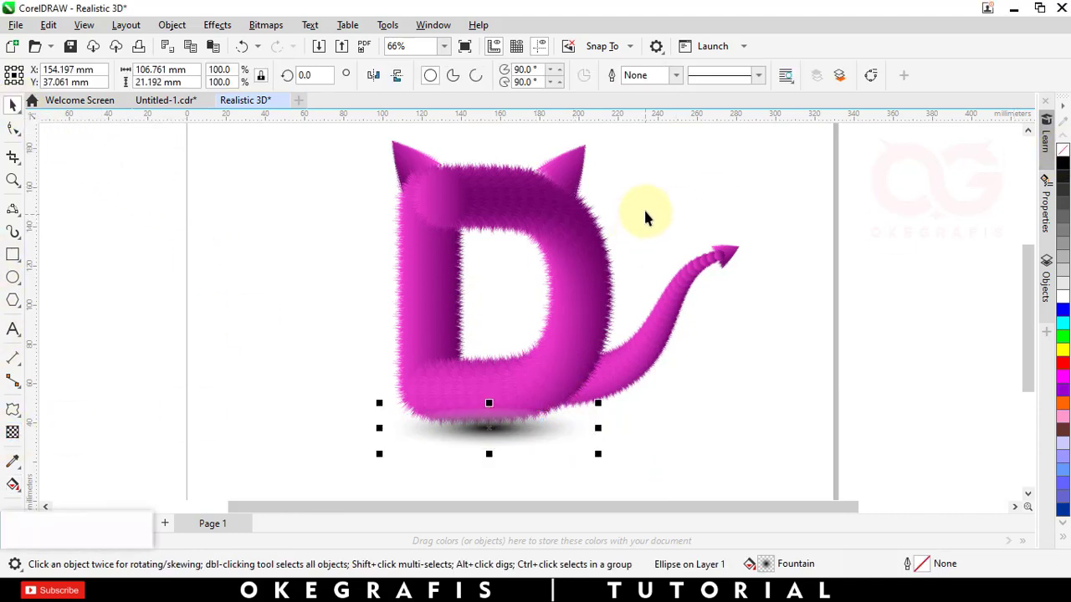
Step: Send the shadow ellipse behind the letter and set its merge mode to Multiply
{"action": "left_click", "coordinate": [12, 432]}
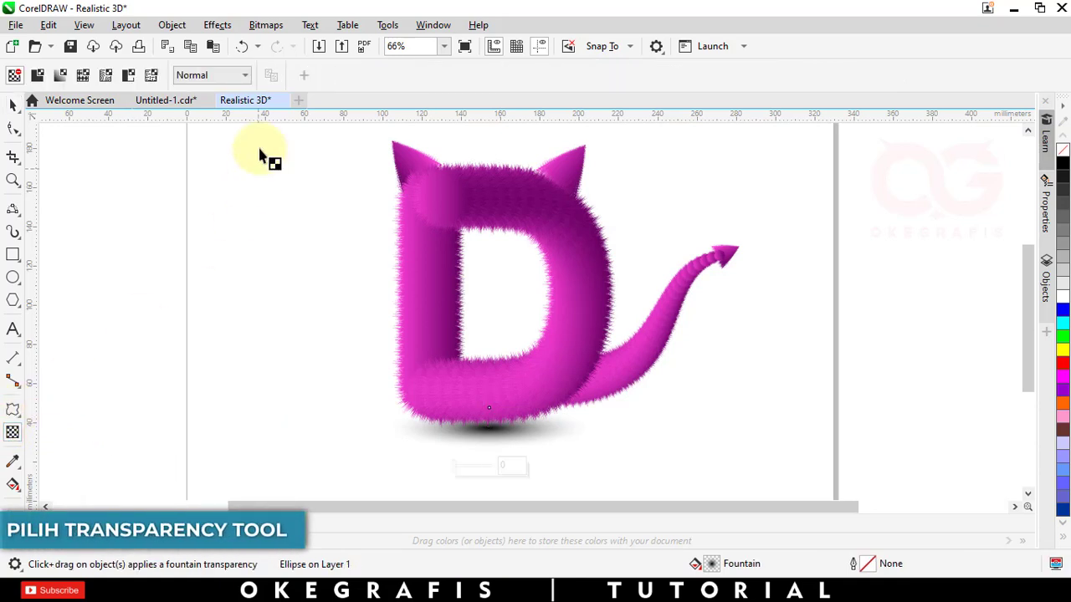
{"action": "left_click", "coordinate": [212, 75]}
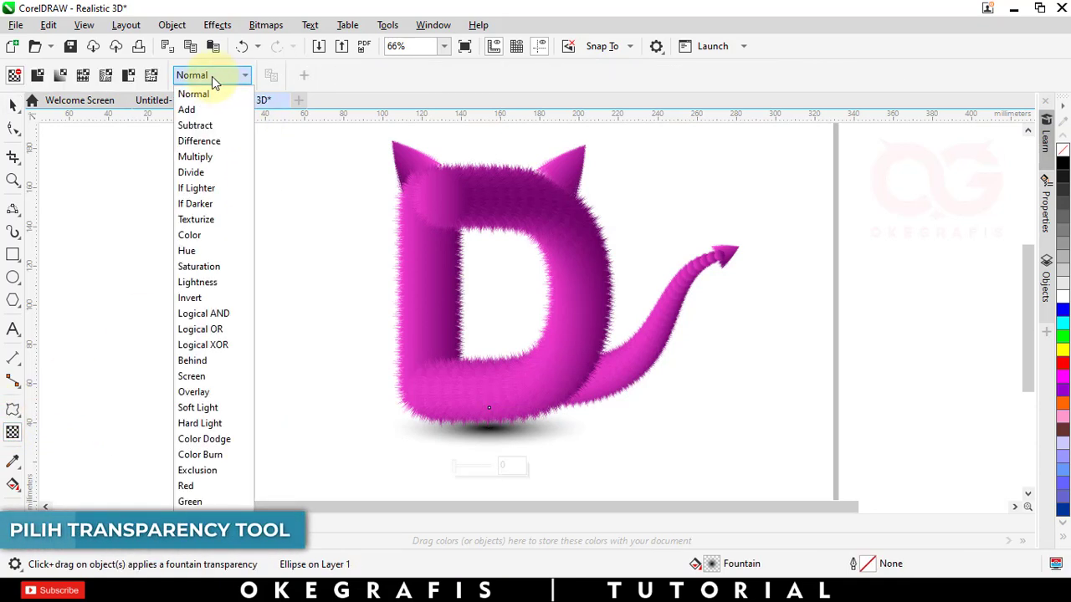
{"action": "left_click", "coordinate": [200, 158]}
{"action": "left_click", "coordinate": [12, 106]}
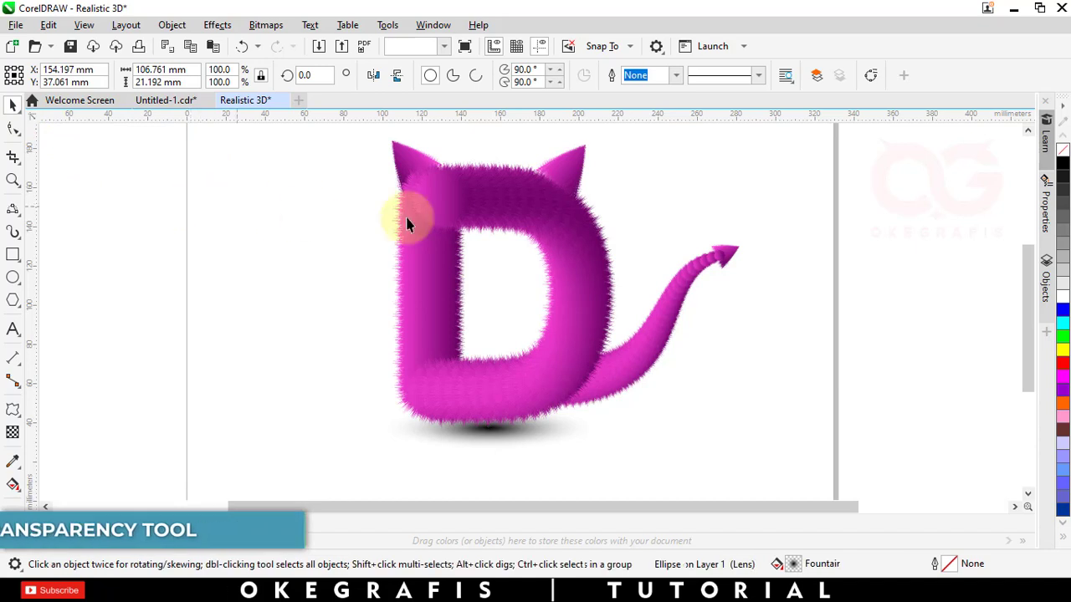
{"action": "key", "text": "Escape"}
Step: Create a page-frame rectangle and reduce it to a floor strip about 75 mm high along the page's lower edge
{"action": "scroll", "coordinate": [450, 221], "scroll_direction": "down", "scroll_amount": 1}
{"action": "key", "text": "h"}
{"action": "left_click_drag", "start_coordinate": [501, 206], "coordinate": [496, 237]}
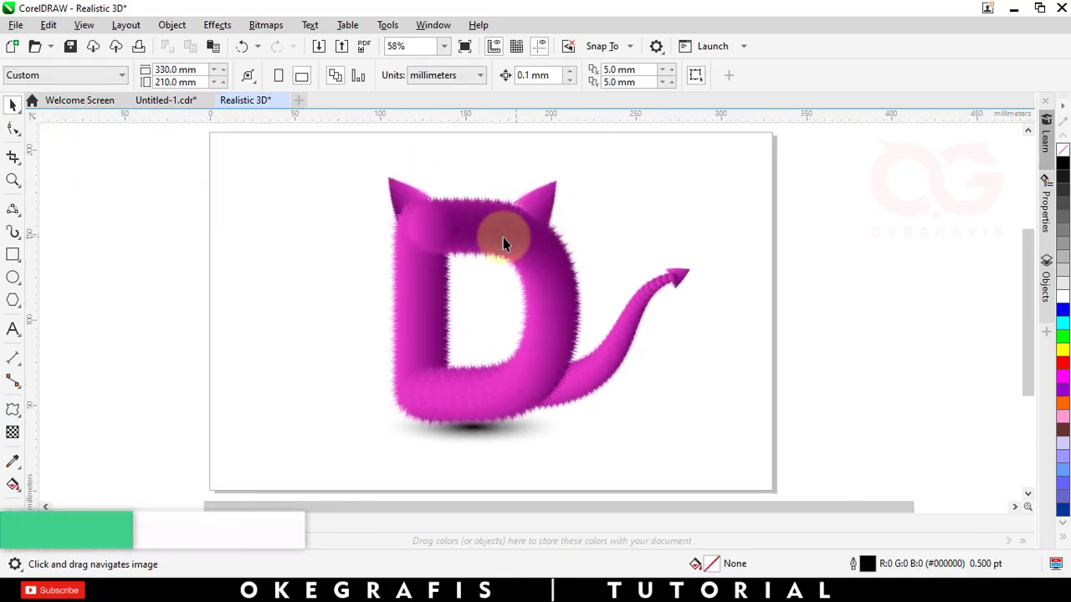
{"action": "double_click", "coordinate": [13, 257]}
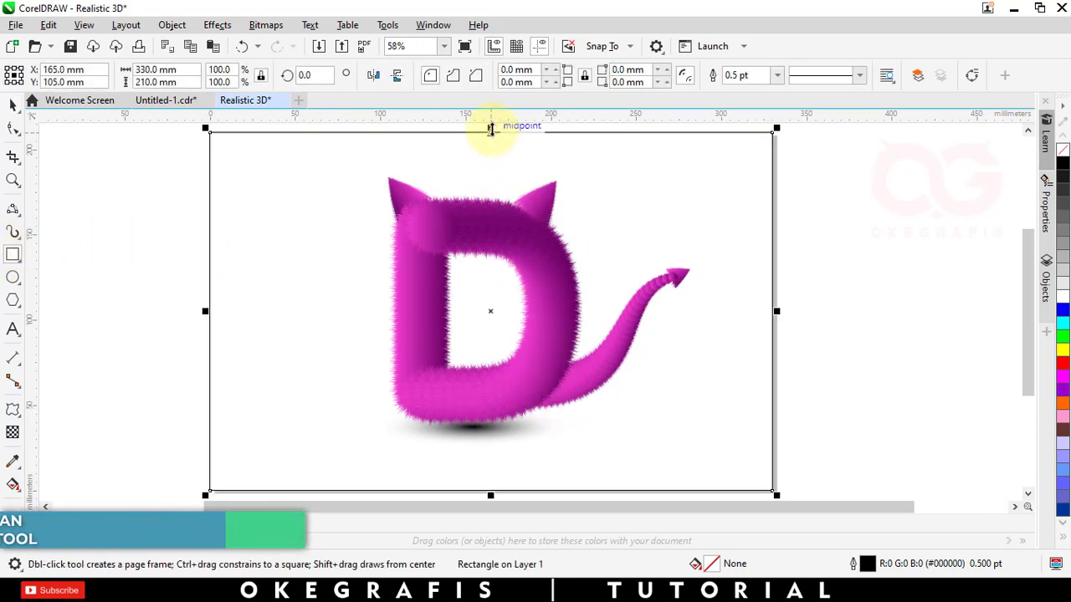
{"action": "left_click_drag", "start_coordinate": [491, 127], "coordinate": [485, 362]}
{"action": "left_click", "coordinate": [12, 104]}
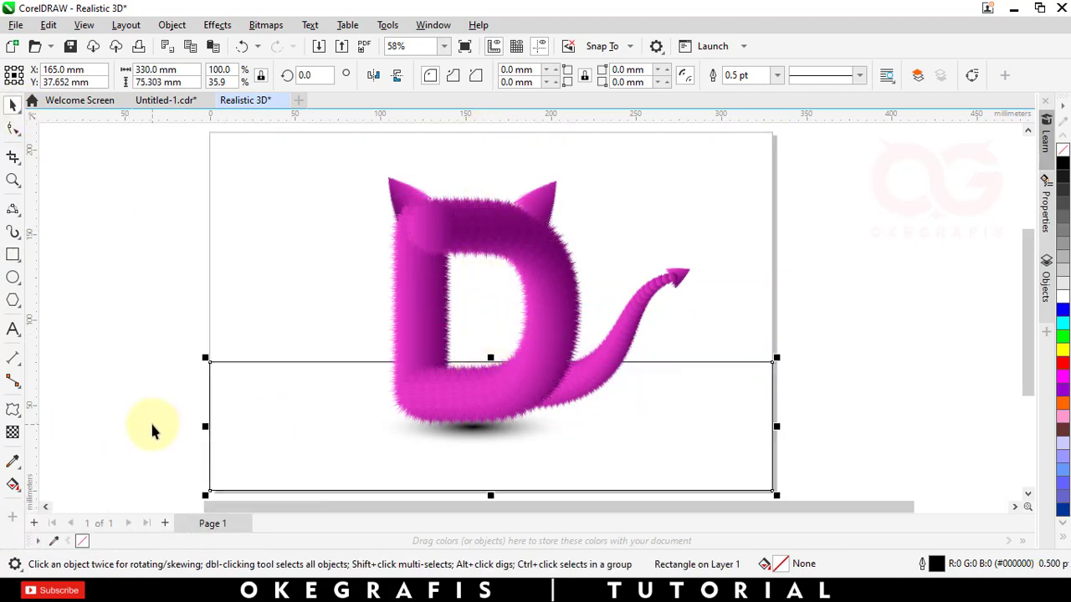
Step: Fill the floor rectangle with a vertical linear fountain fill running from dark magenta at its upper edge to pale pink at its lower edge
{"action": "left_click", "coordinate": [13, 486]}
{"action": "left_click_drag", "start_coordinate": [360, 330], "coordinate": [359, 471]}
{"action": "left_click", "coordinate": [399, 465]}
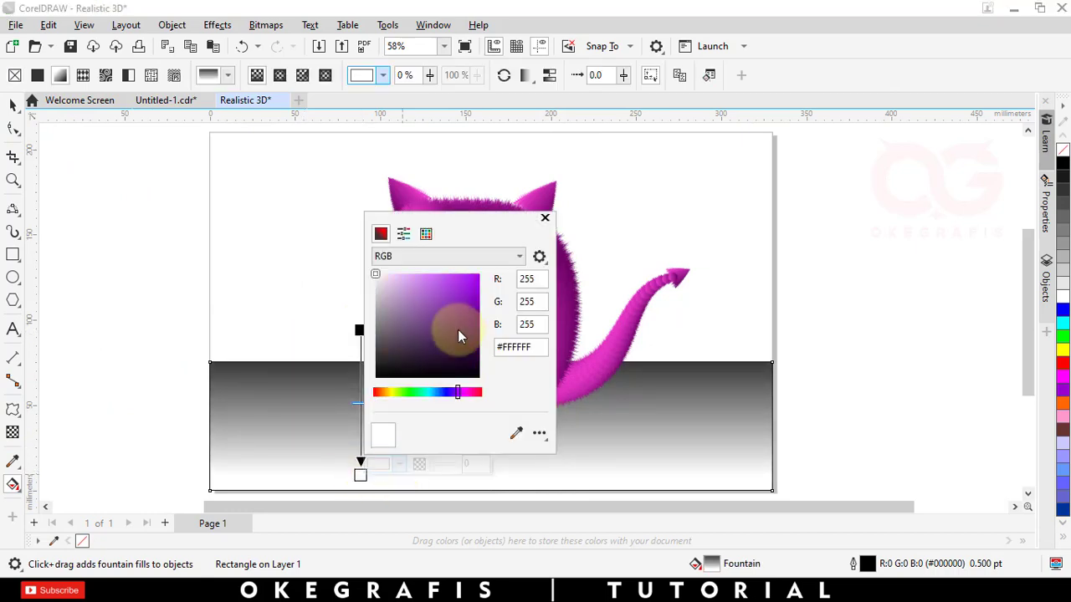
{"action": "left_click_drag", "start_coordinate": [457, 330], "coordinate": [400, 275]}
{"action": "left_click", "coordinate": [358, 330]}
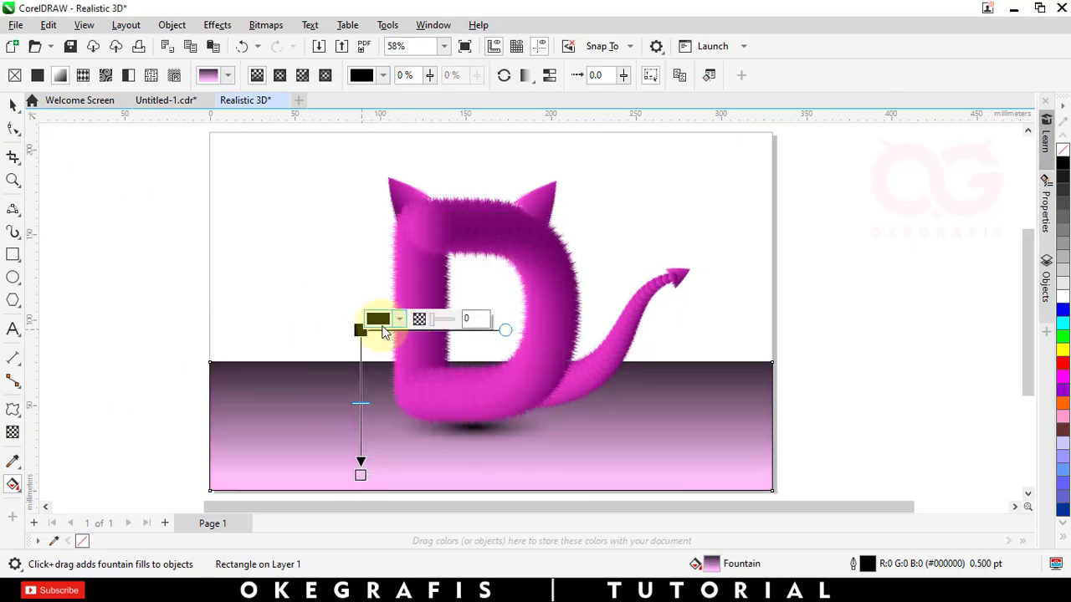
{"action": "left_click", "coordinate": [399, 319]}
{"action": "left_click", "coordinate": [466, 509]}
{"action": "left_click", "coordinate": [476, 427]}
{"action": "left_click", "coordinate": [346, 365]}
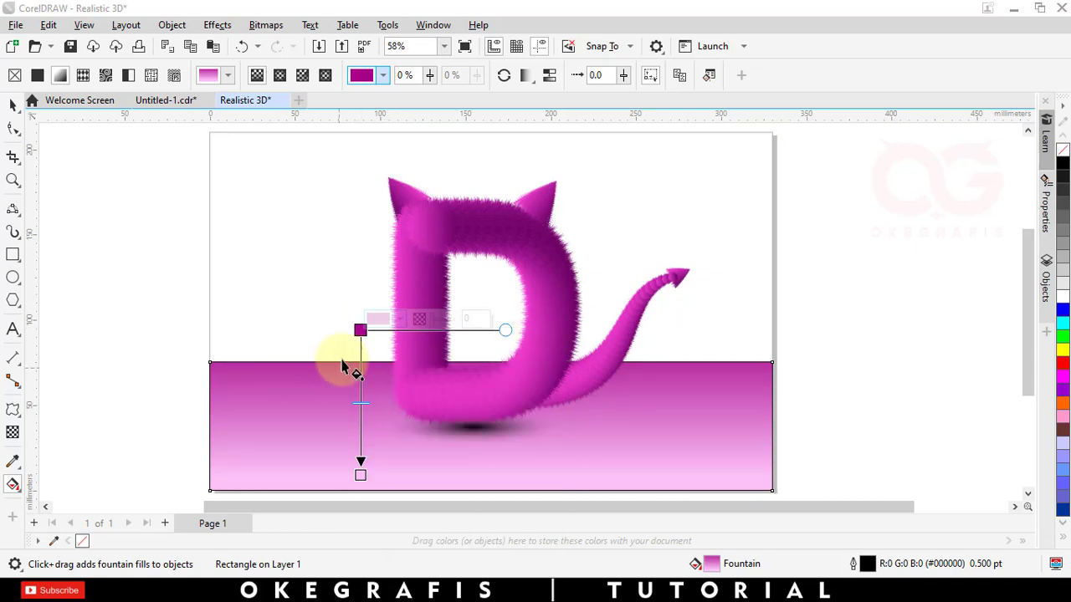
Step: Place a taller, vertically mirrored, outline-free copy of the floor rectangle above it, filling the rest of the page behind the letter
{"action": "key", "text": "space"}
{"action": "left_click_drag", "start_coordinate": [491, 491], "coordinate": [510, 141]}
{"action": "key", "text": "ctrl+Page_Down"}
Step: Adjust the upper rectangle's fountain fill so dark magenta sits at the horizon and pale pink starts lower on the wall
{"action": "left_click", "coordinate": [12, 432]}
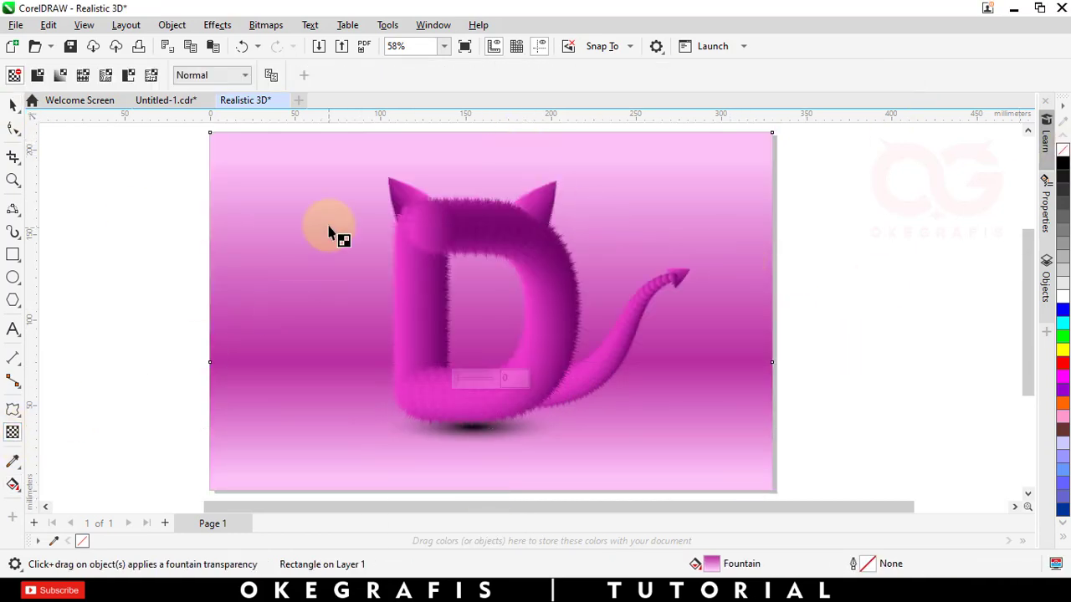
{"action": "key", "text": "space"}
{"action": "key", "text": "g"}
{"action": "left_click_drag", "start_coordinate": [362, 405], "coordinate": [360, 371]}
{"action": "left_click_drag", "start_coordinate": [359, 163], "coordinate": [363, 223]}
Step: Move the shadow ellipse down so it lies slightly below the D's base
{"action": "key", "text": "space"}
{"action": "left_click", "coordinate": [483, 443]}
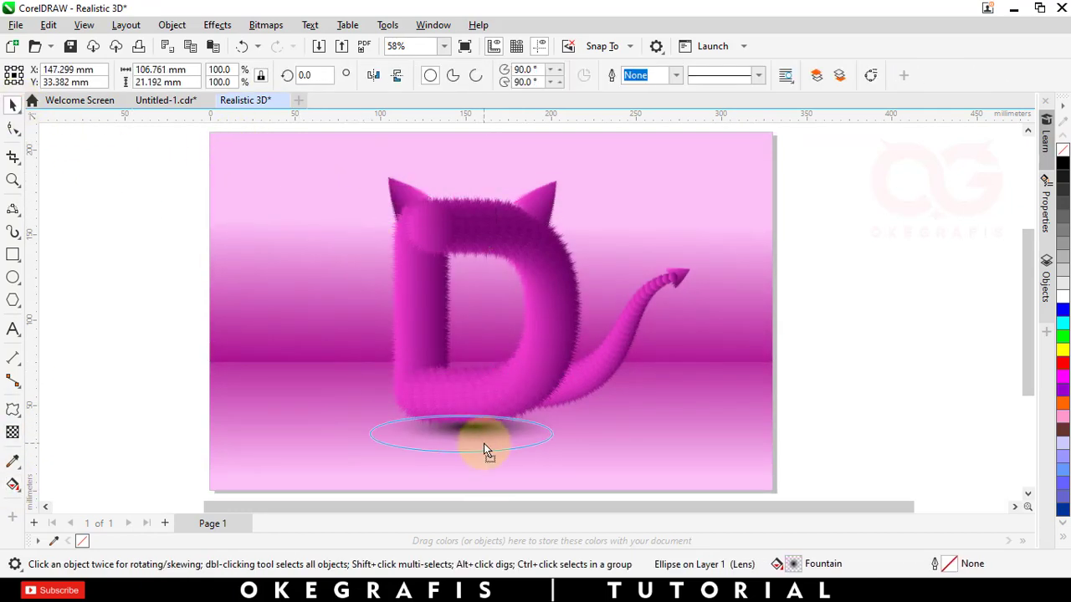
{"action": "left_click", "coordinate": [819, 327]}
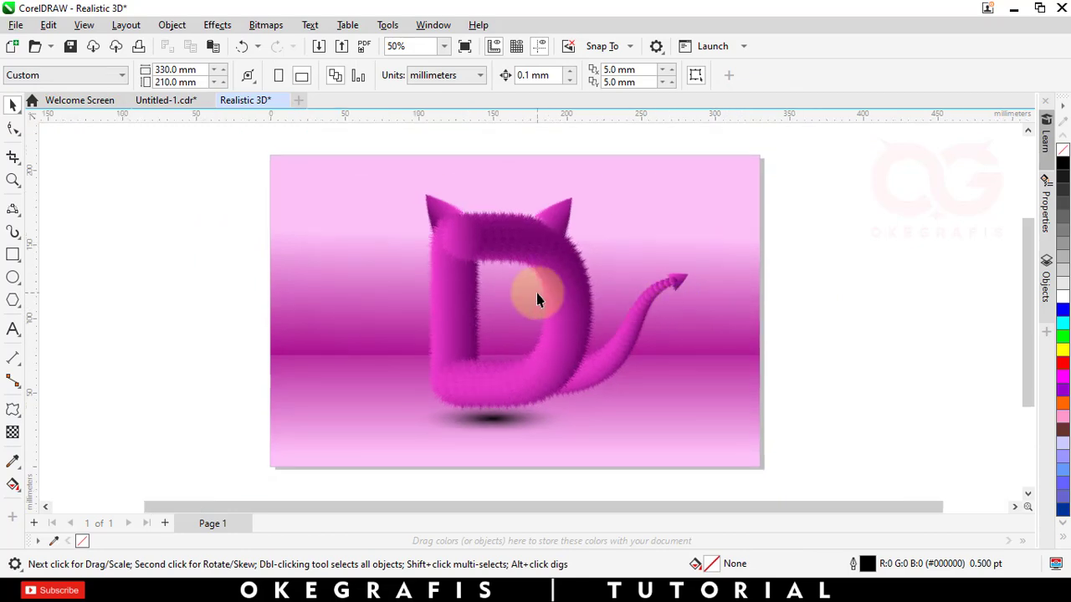
Step: Examine the fur detail on the D and its tail up close, and the whole composition on the page
{"action": "scroll", "coordinate": [488, 368], "scroll_direction": "up", "scroll_amount": 3}
{"action": "scroll", "coordinate": [485, 430], "scroll_direction": "up", "scroll_amount": 8}
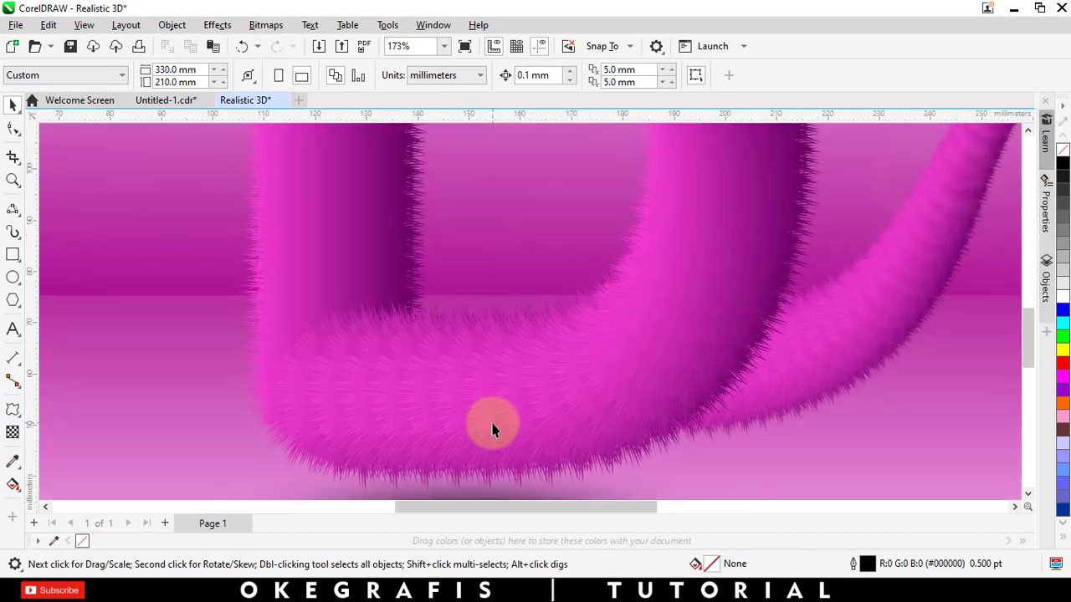
{"action": "scroll", "coordinate": [494, 429], "scroll_direction": "down", "scroll_amount": 5}
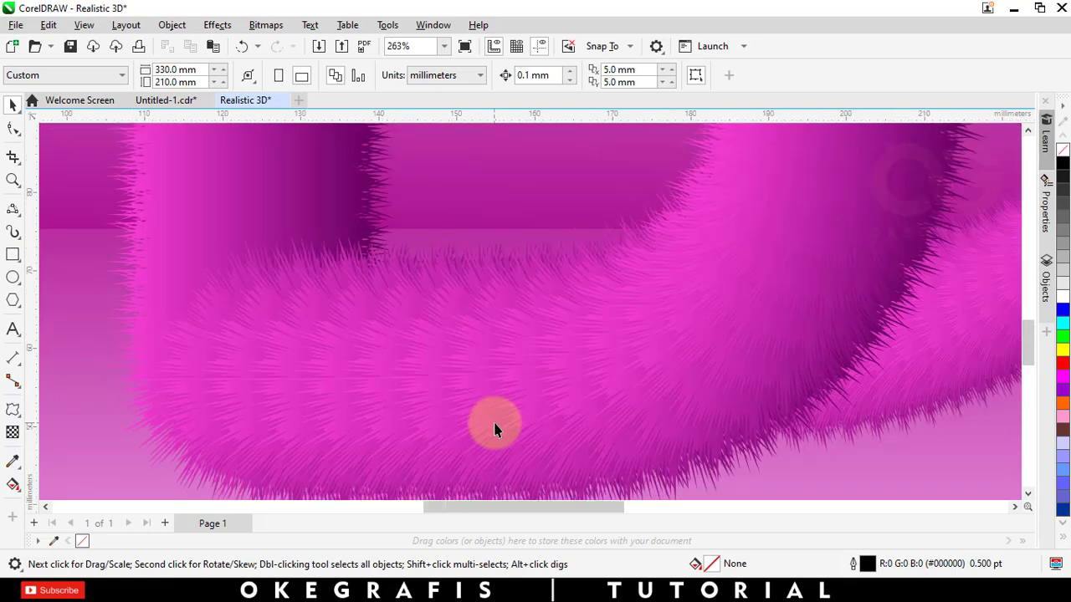
{"action": "scroll", "coordinate": [504, 393], "scroll_direction": "down", "scroll_amount": 4}
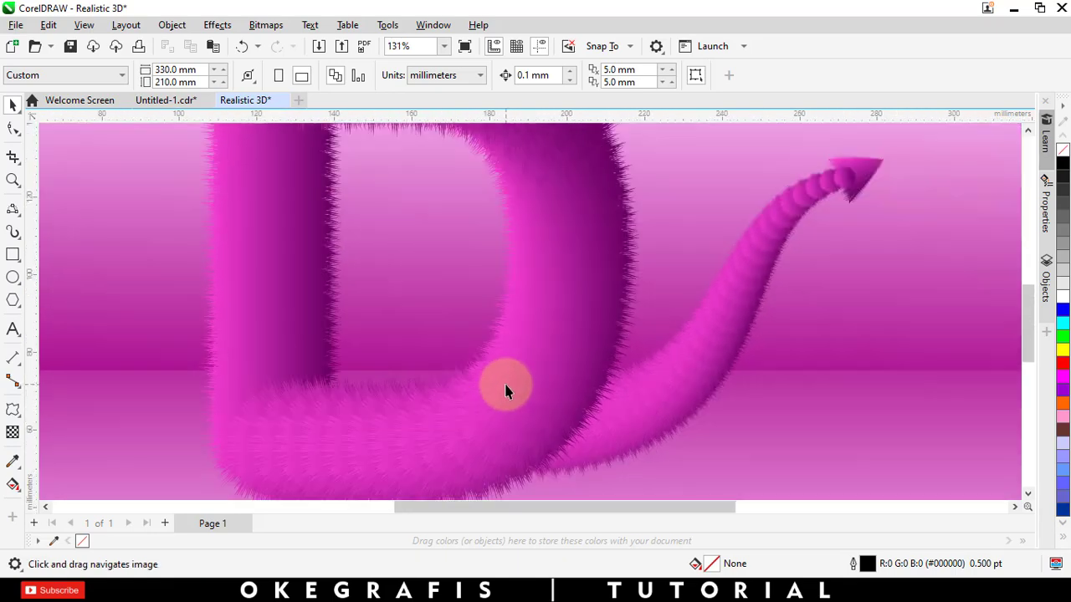
{"action": "scroll", "coordinate": [506, 391], "scroll_direction": "down", "scroll_amount": 1}
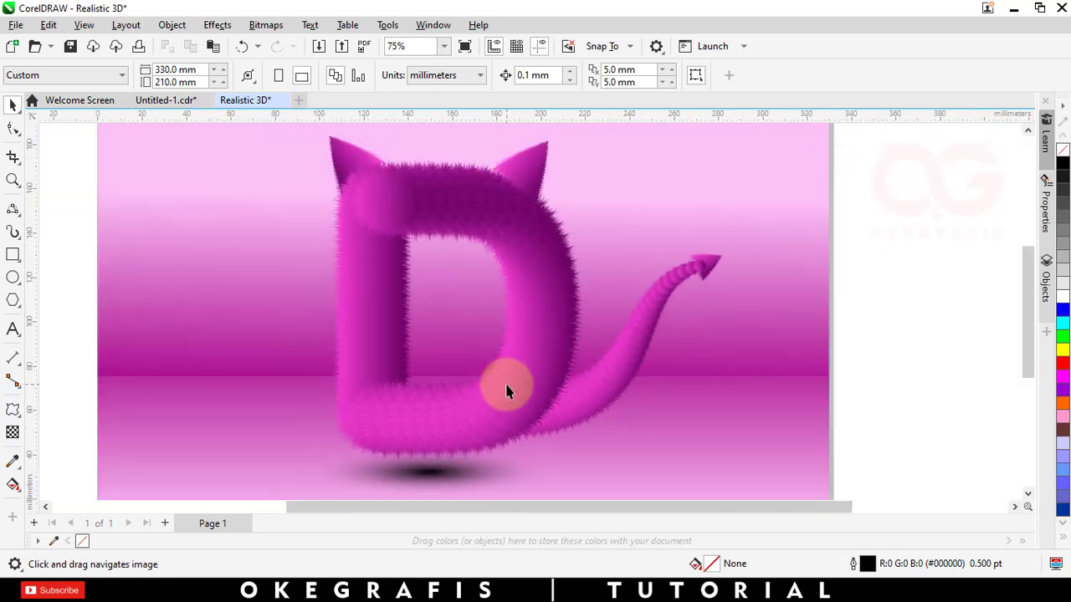
{"action": "mouse_move", "coordinate": [860, 337]}
{"action": "left_mouse_down"}
{"action": "mouse_move", "coordinate": [872, 336]}
{"action": "mouse_move", "coordinate": [853, 340]}
{"action": "left_mouse_up"}
{"action": "scroll", "coordinate": [855, 334], "scroll_direction": "down", "scroll_amount": 1}
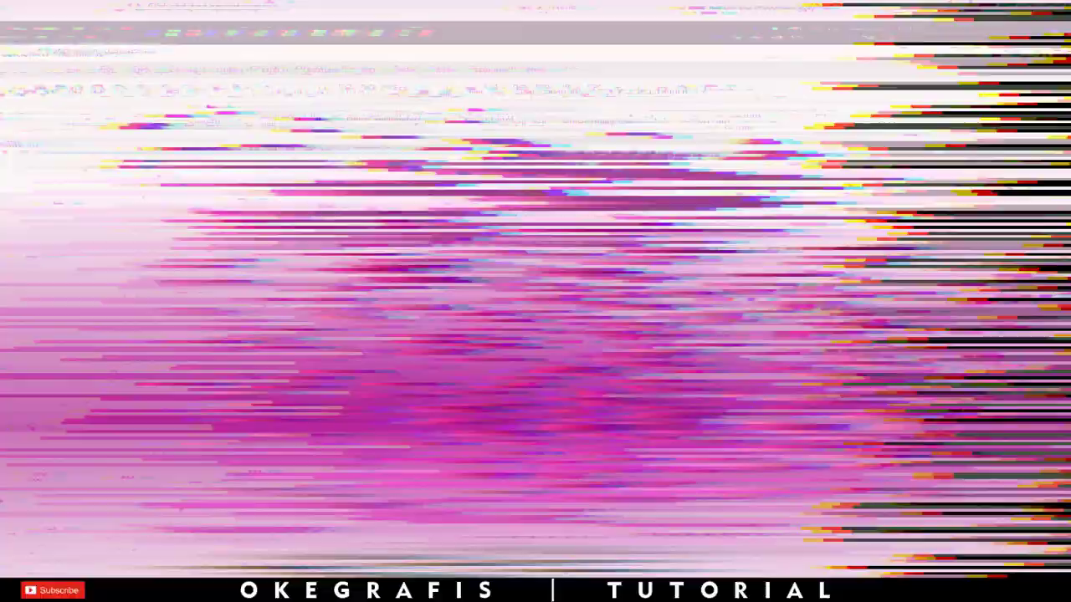